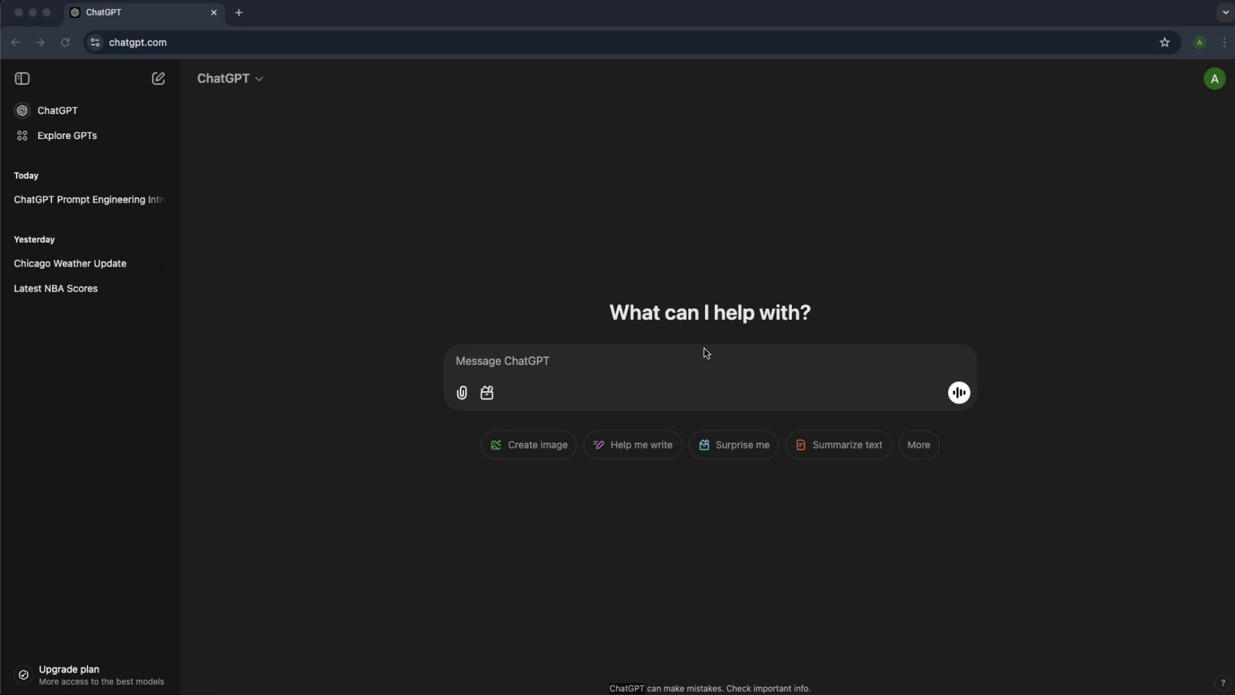
- Send the prompt "Tell me about cats" in a new chat
click(597, 386)
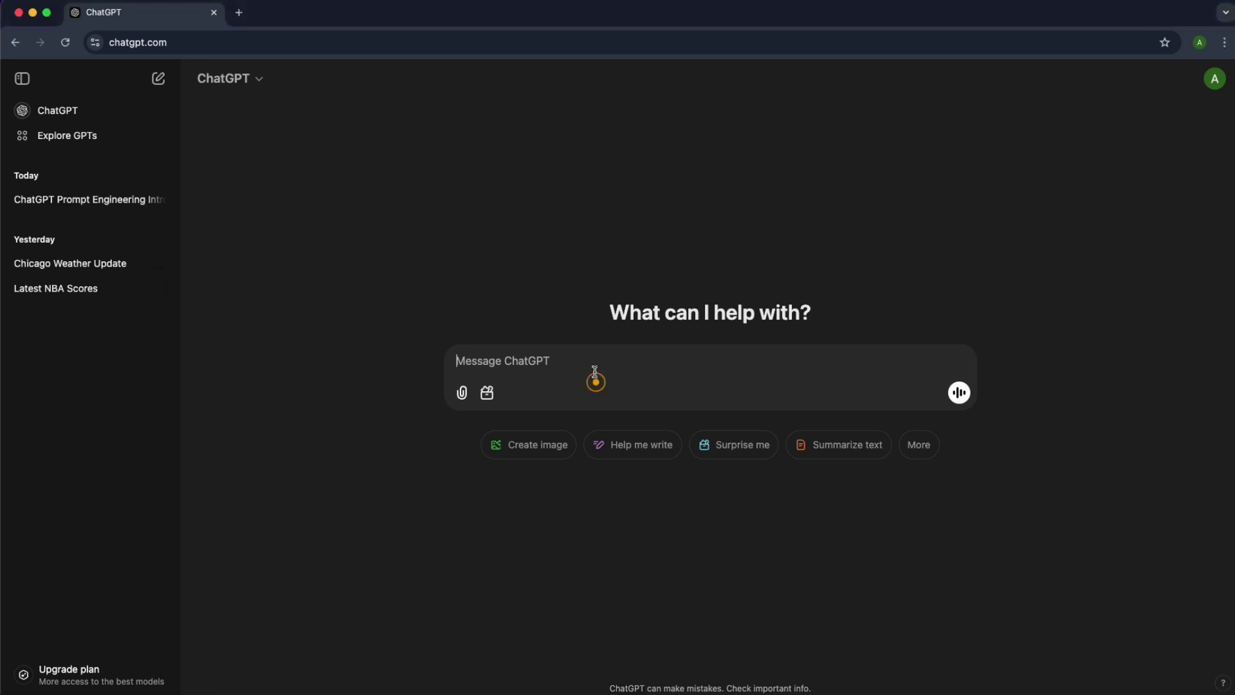
text(Tell me about cats)
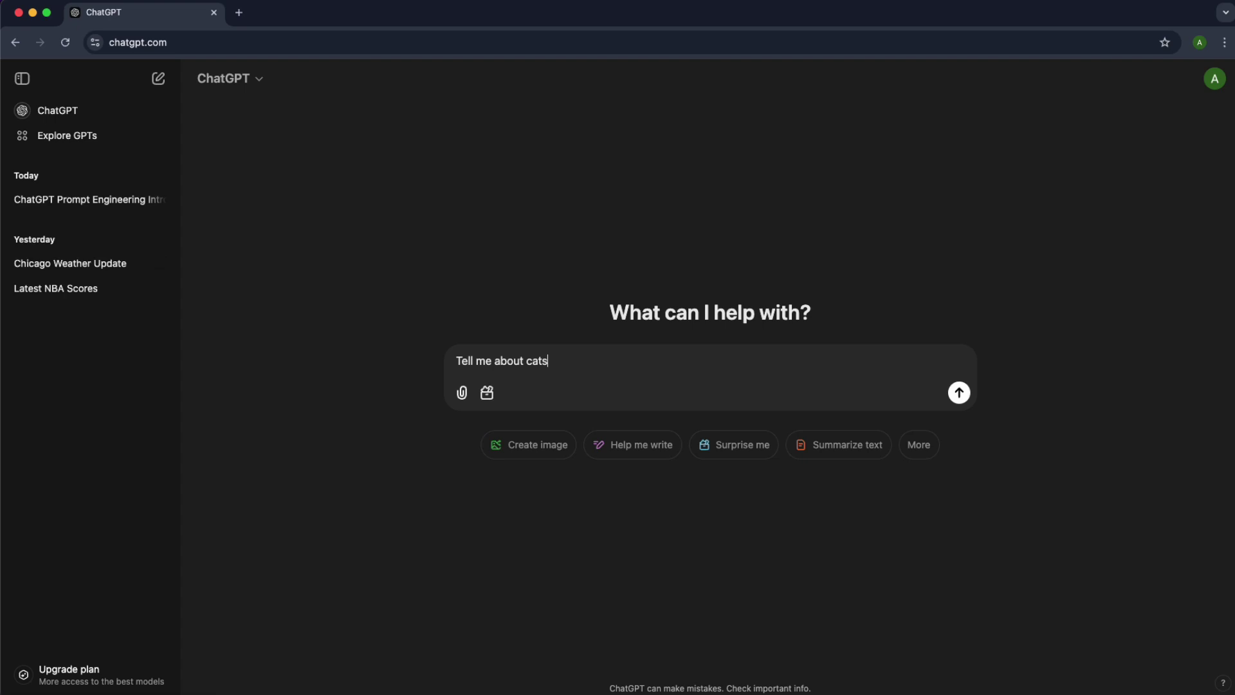
key(Return)
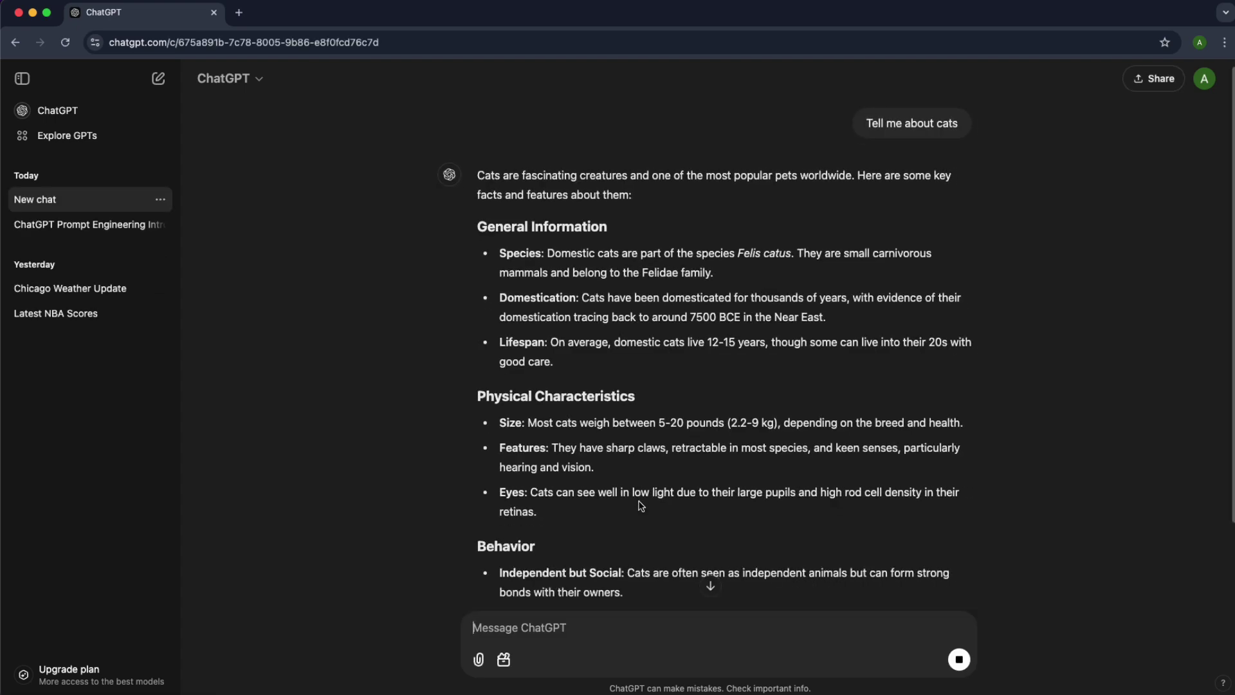
- Send the follow-up prompt "tell me about the history of domestic cats in europe" and go to the end of the reply
click(546, 627)
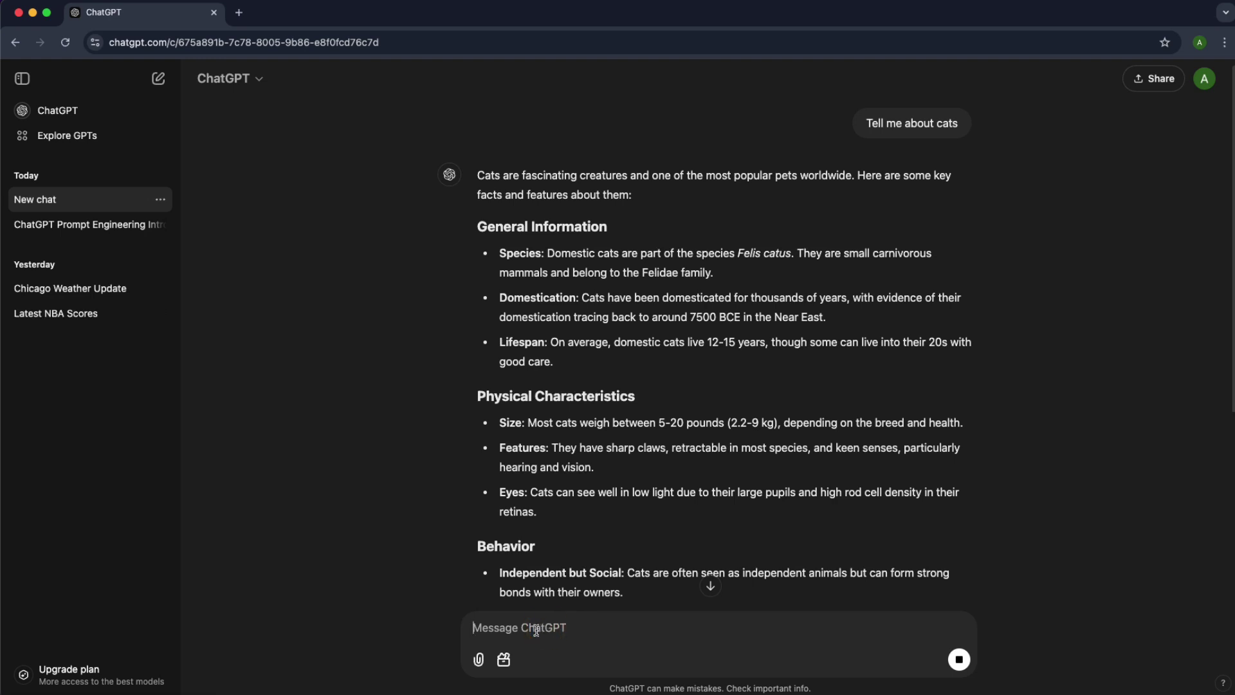
text(tell)
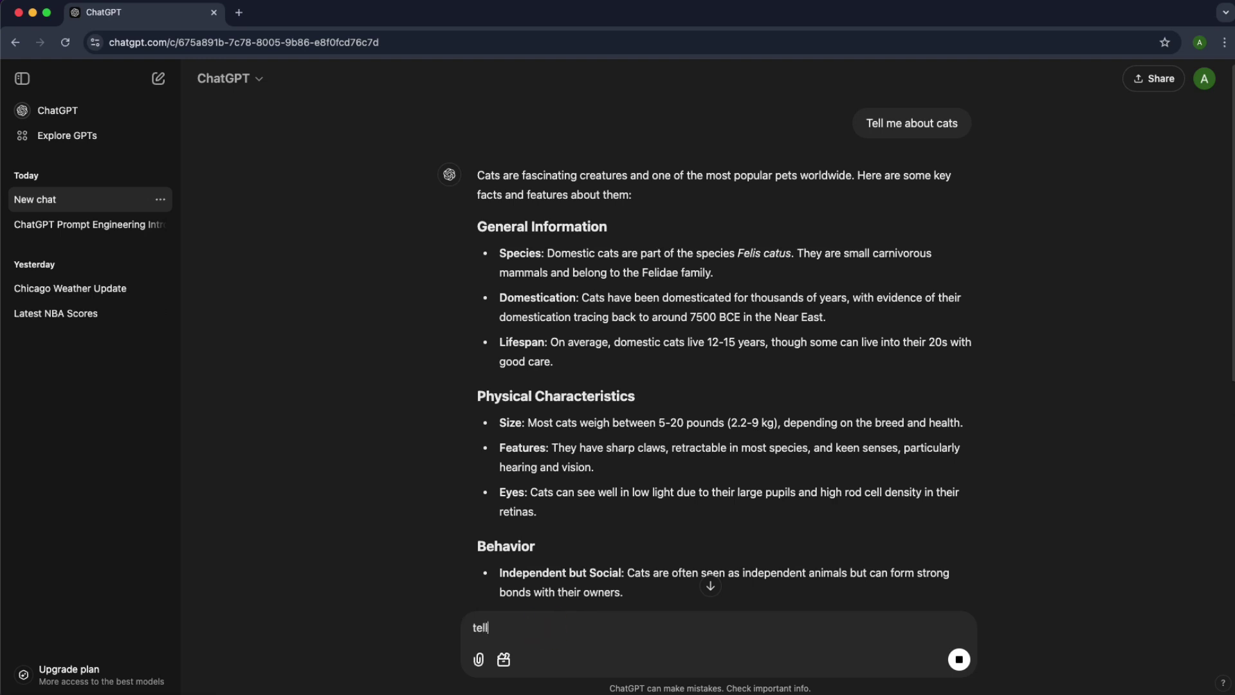
text( me about the history of cats)
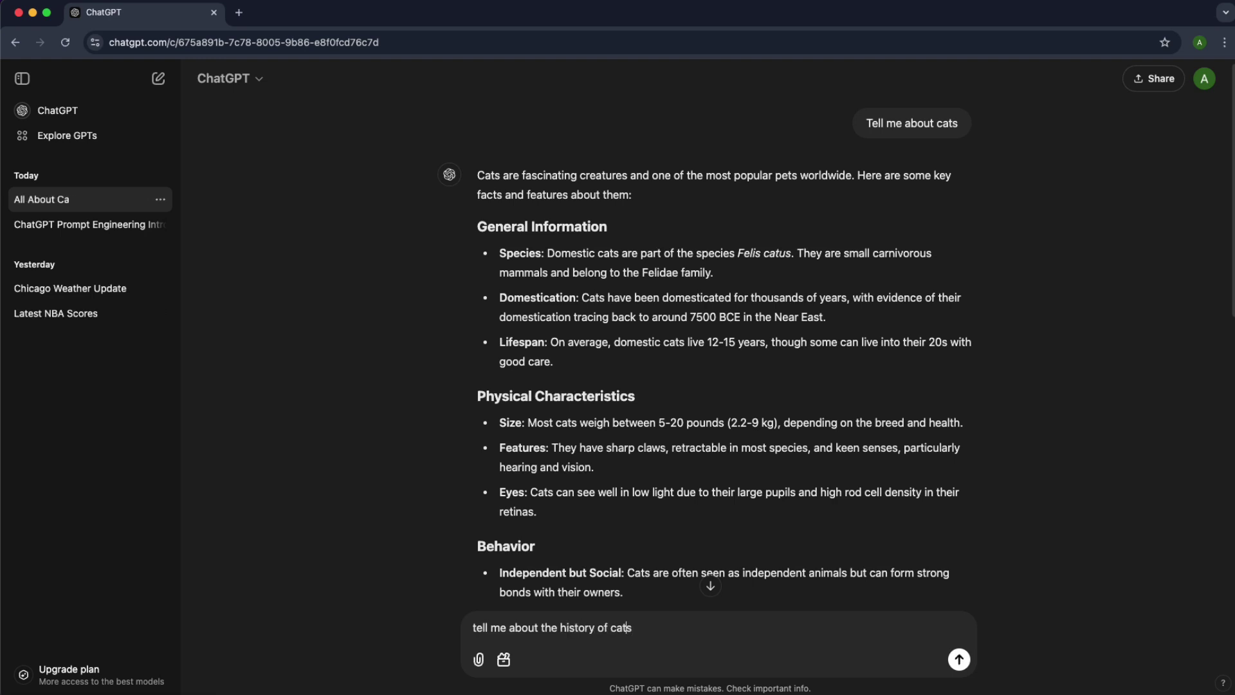
text(domestic)
key(super+Right)
text(in europe)
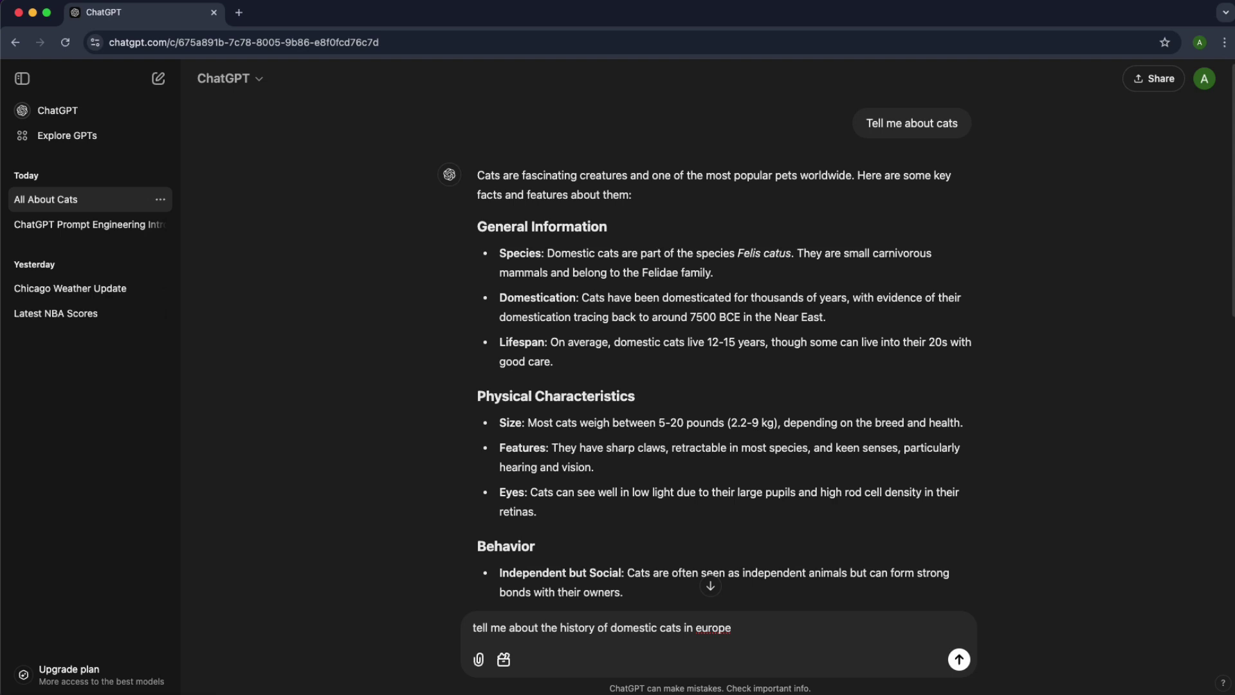
key(Return)
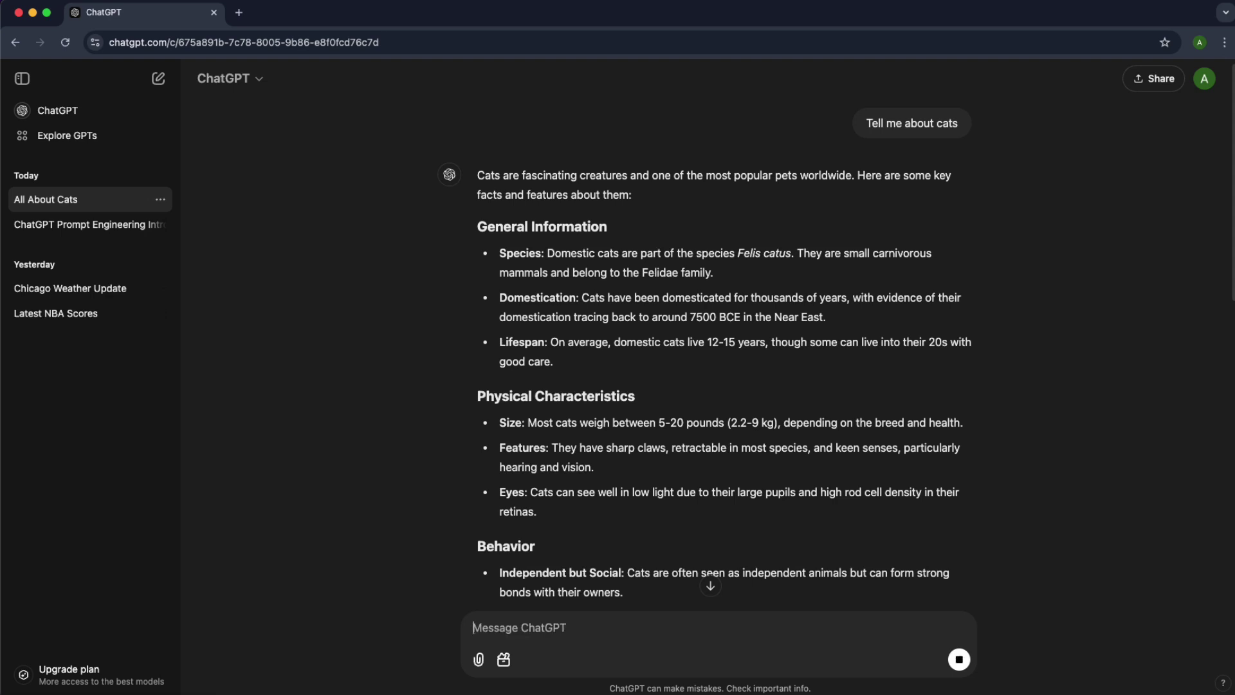
click(707, 585)
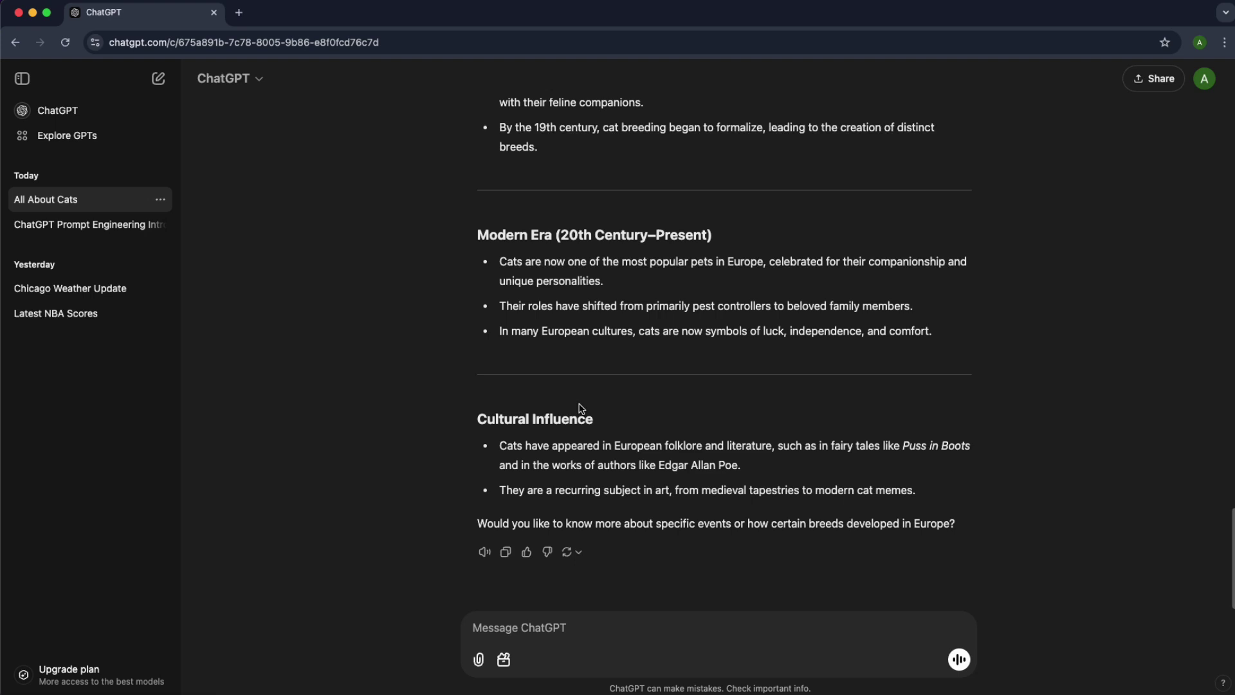
- Send the prompt: Translate this in German, "It's a beautiful day today"
click(585, 624)
text(Translate this in G)
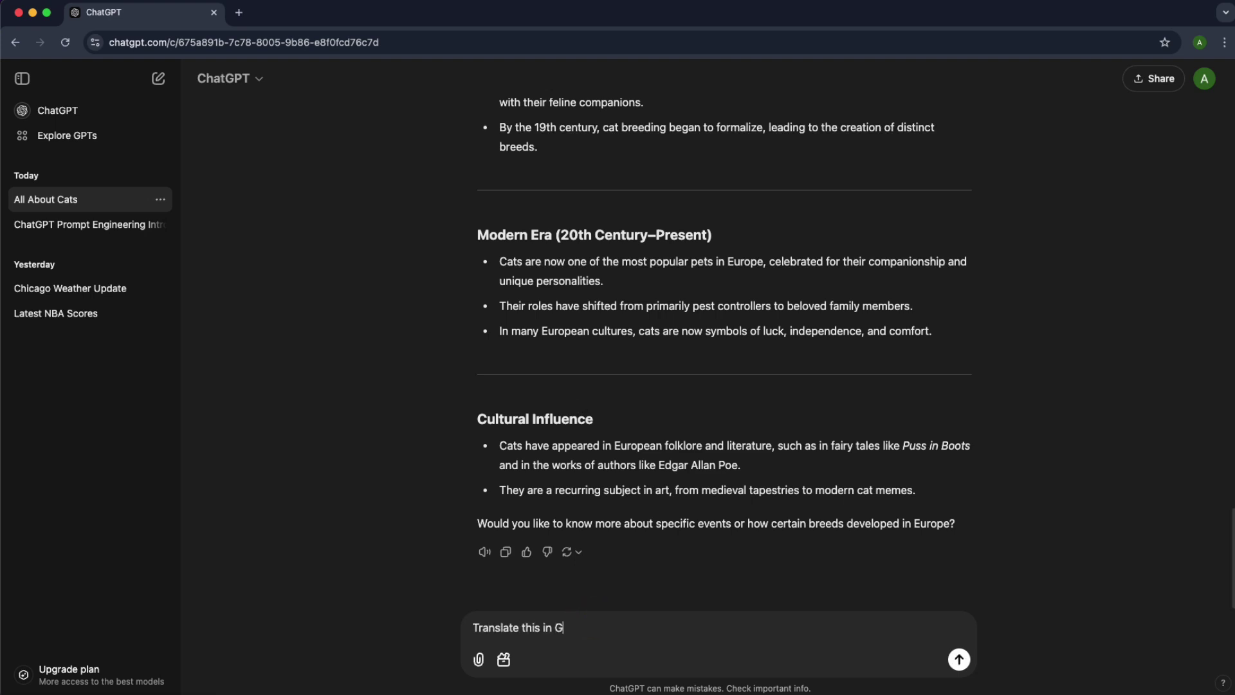
text(erman, "T)
key(BackSpace)
text(It's a beautiful day)
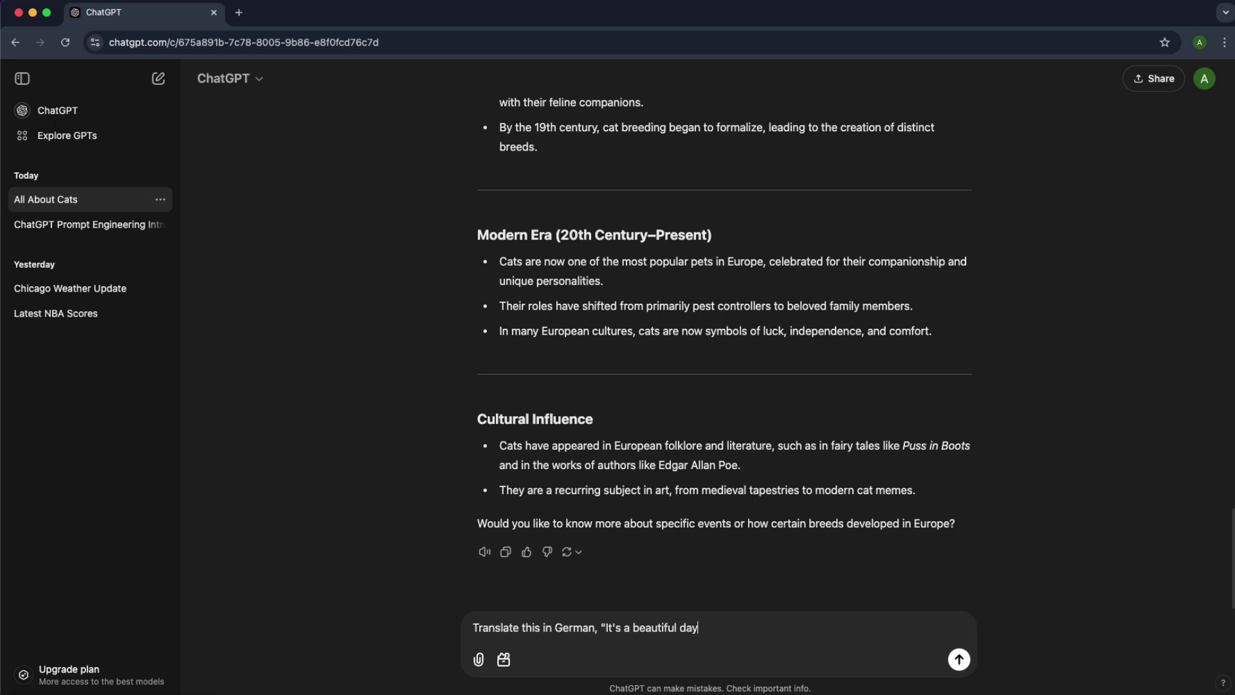
text( today")
key(Return)
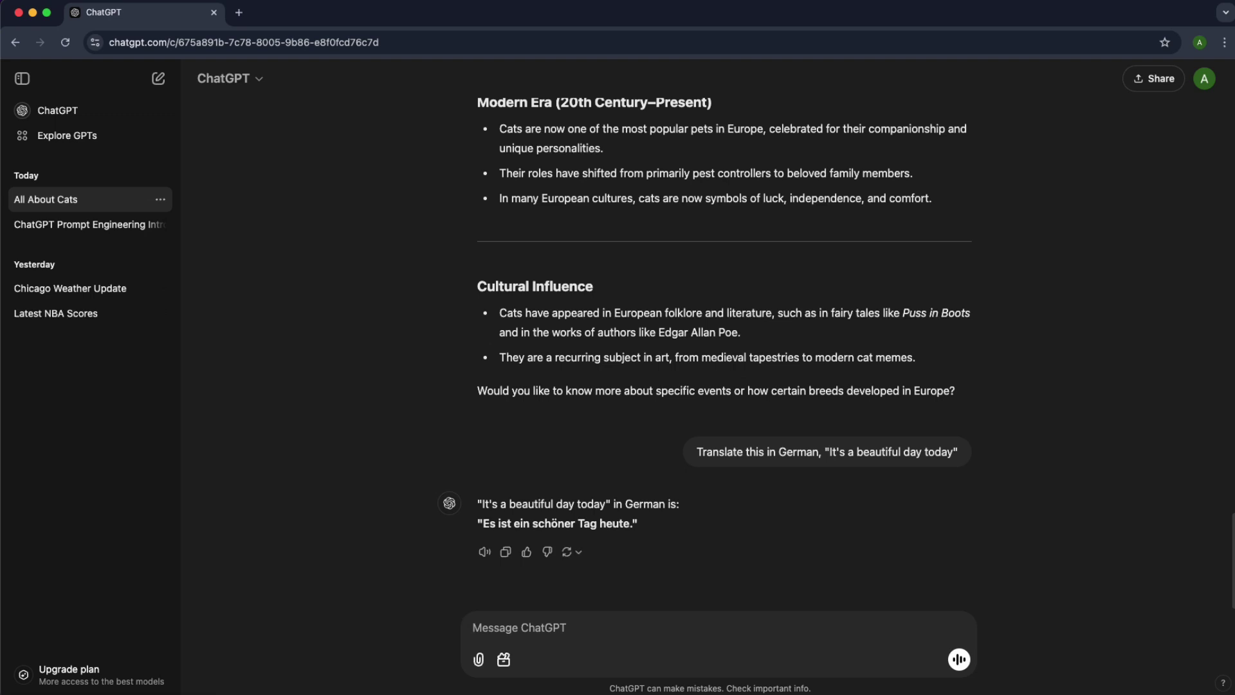
- Ask "What is the capital of South Korea?" in the same chat
text(What is th)
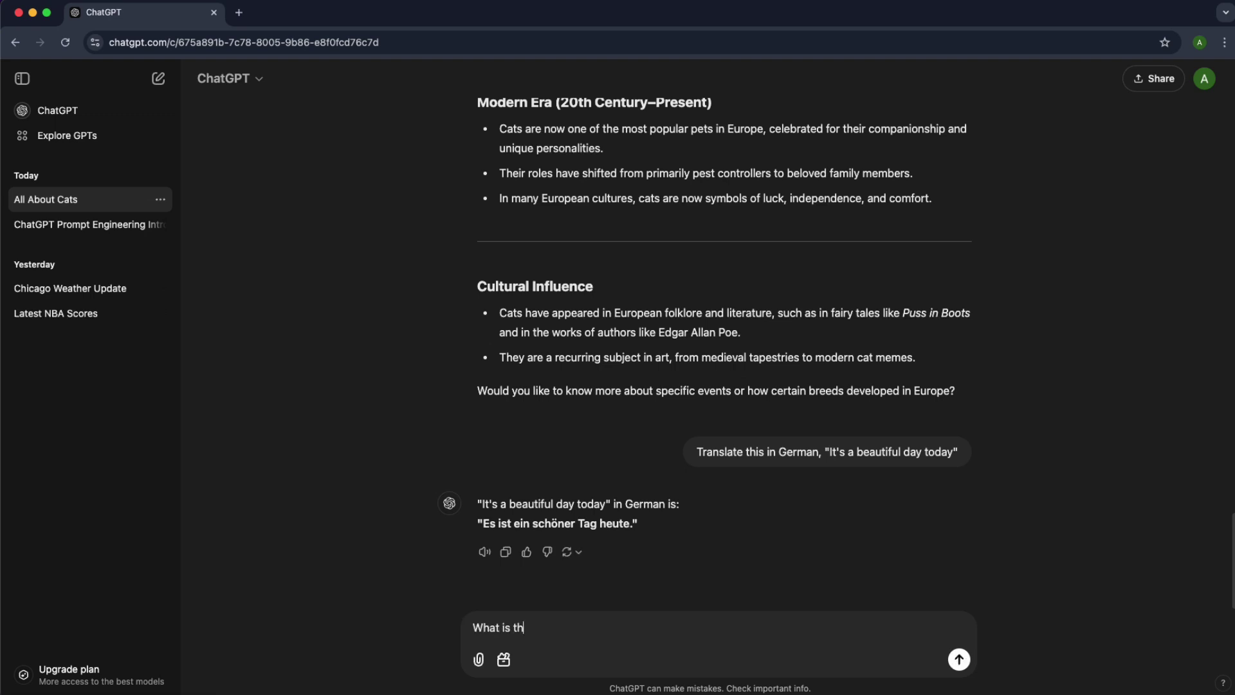
text(e capital of South Kore)
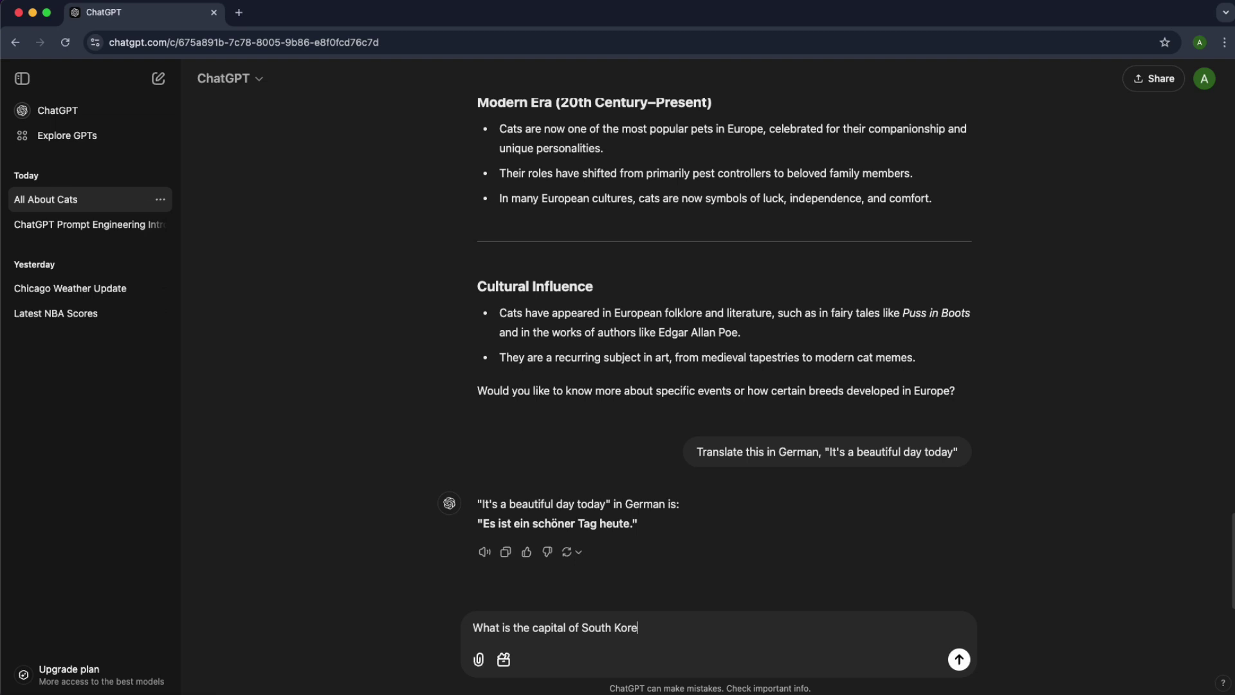
text(a?)
key(Return)
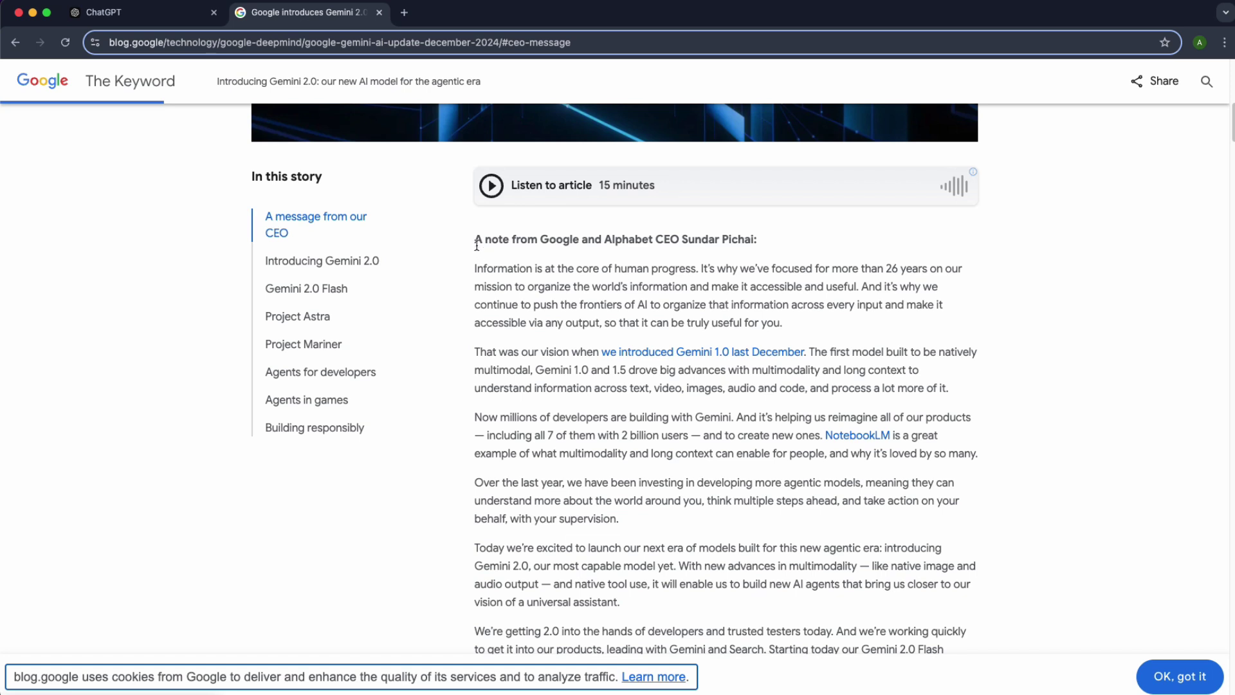
- Copy the full text of the CEO's note from Google's Gemini 2.0 blog article, starting at its heading
drag(474, 240, 819, 475)
scroll(801, 407, down, 5)
scroll(804, 424, down, 3)
scroll(817, 476, up, 20)
scroll(811, 462, down, 6)
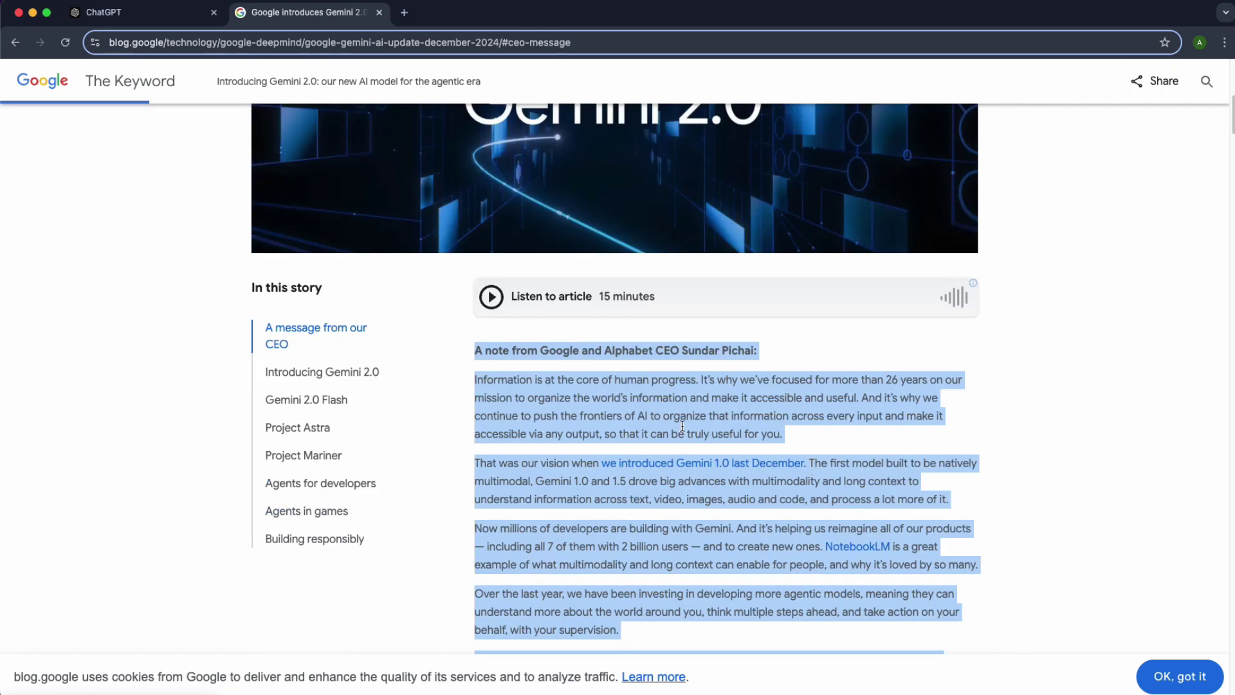
- Switch back to the ChatGPT chat and begin a new message with "Summarize the article"
click(130, 13)
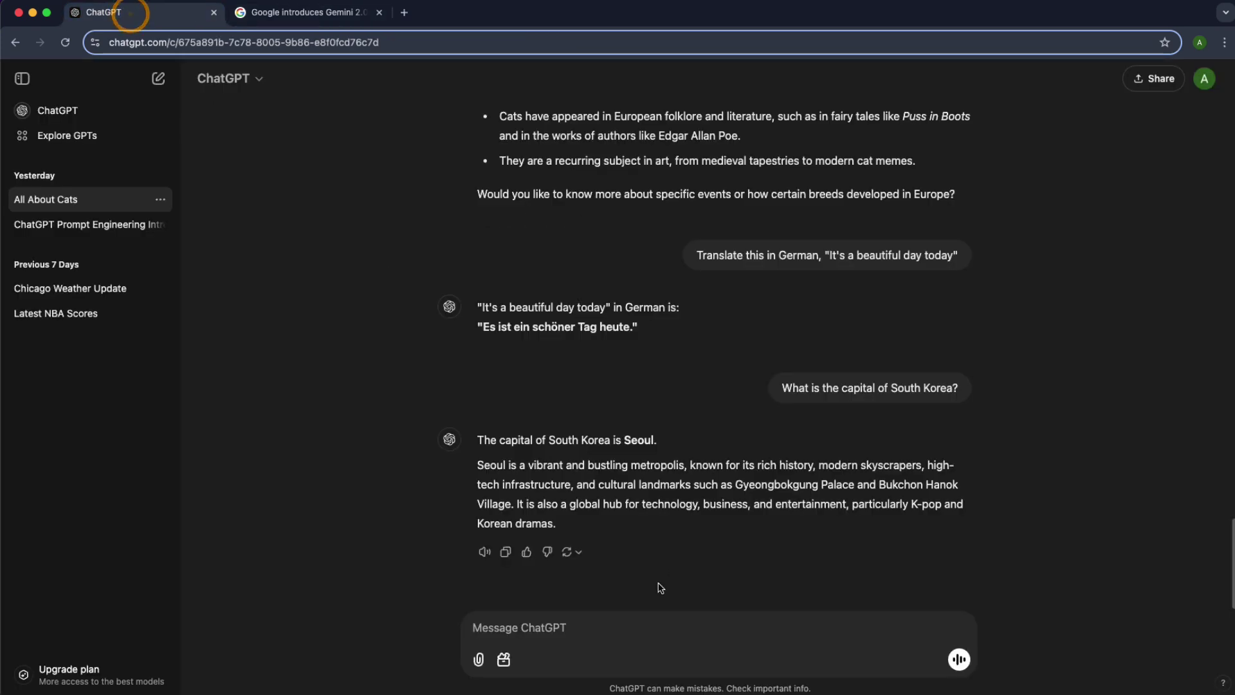
click(589, 625)
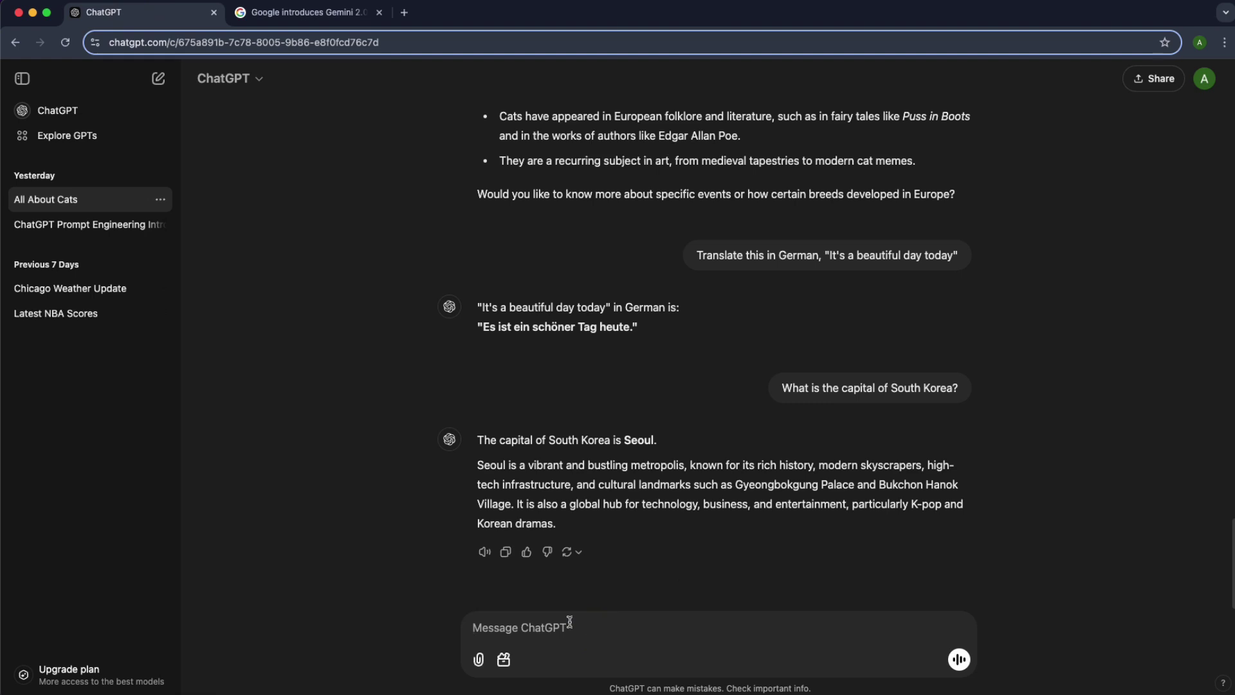
text(Sum)
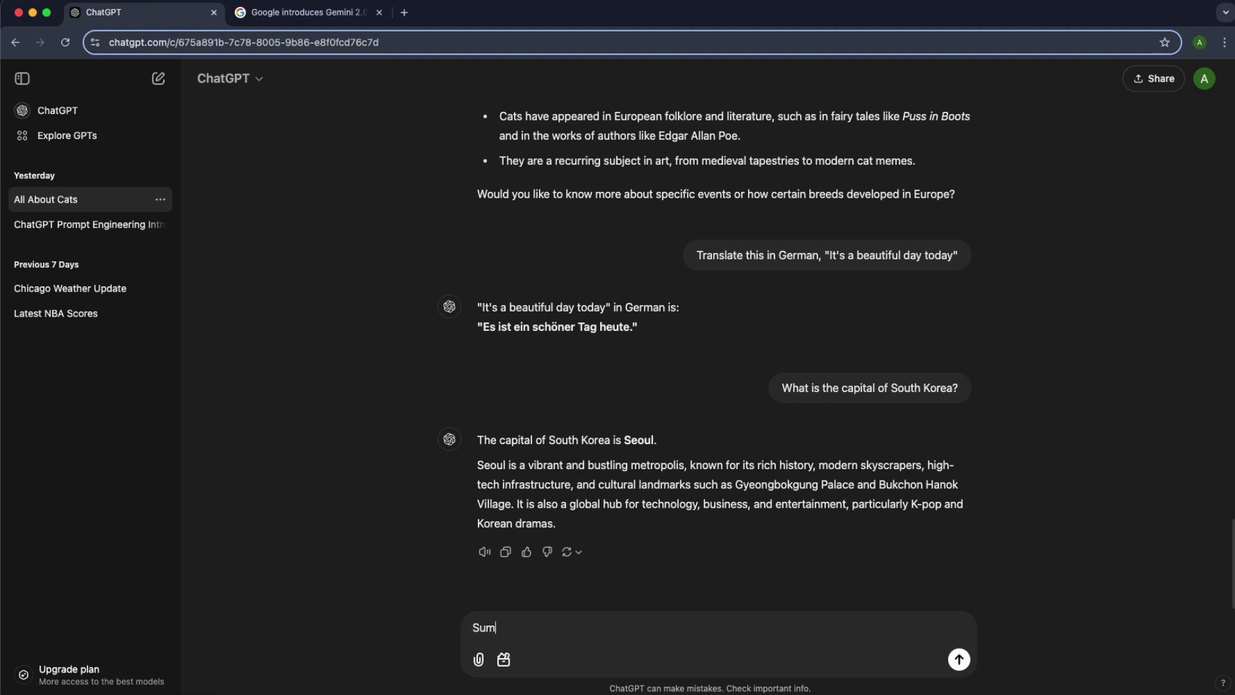
text(marixe the)
key(BackSpace)
key(BackSpace)
key(BackSpace)
key(BackSpace)
key(BackSpace)
key(BackSpace)
text(ze the artivle)
key(BackSpace)
key(BackSpace)
key(BackSpace)
text(ce)
key(super+equal)
key(super+equal)
key(super+equal)
key(super+equal)
key(super+equal)
key(super+equal)
key(super+equal)
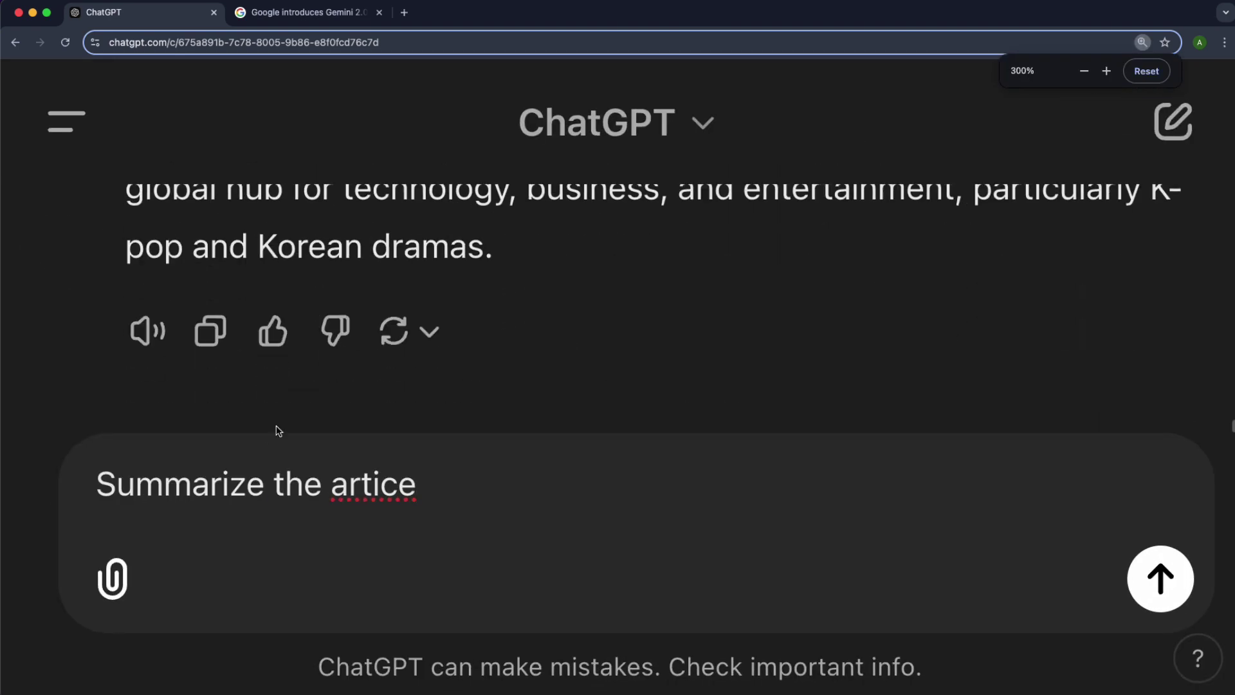
key(BackSpace)
text(le )
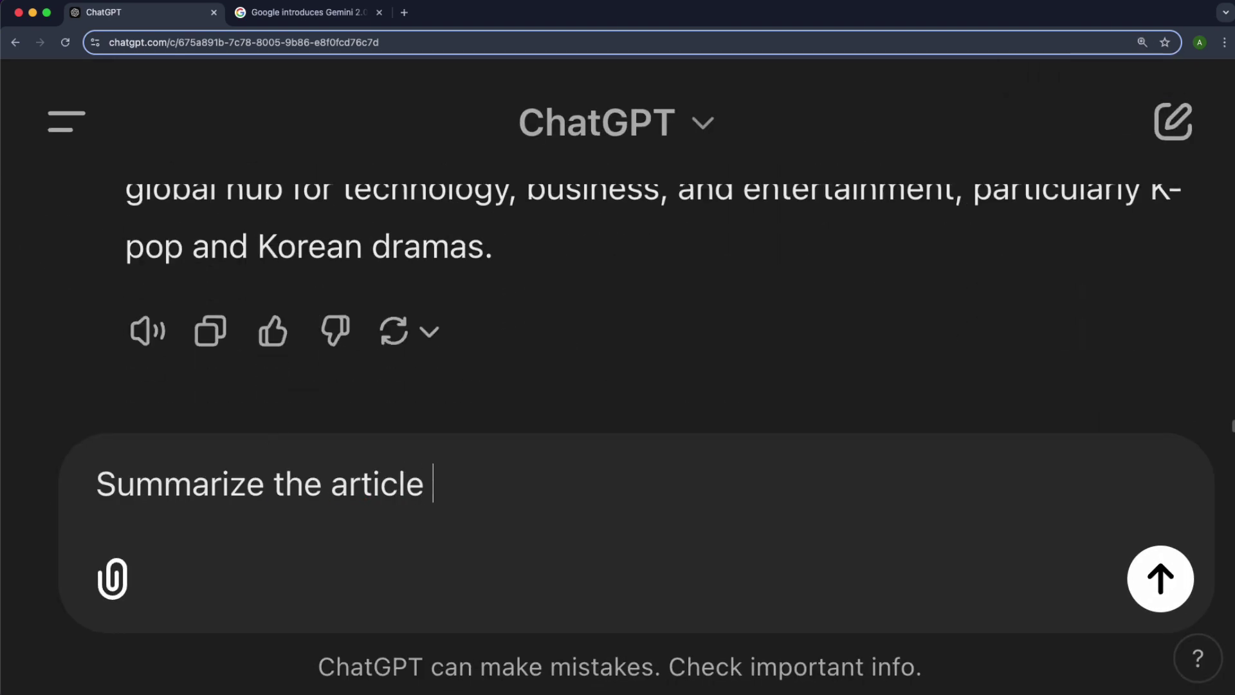
- Extend the message with "and highlight three main points. Then suggest one improvement." and an opening quotation mark
text(and highli)
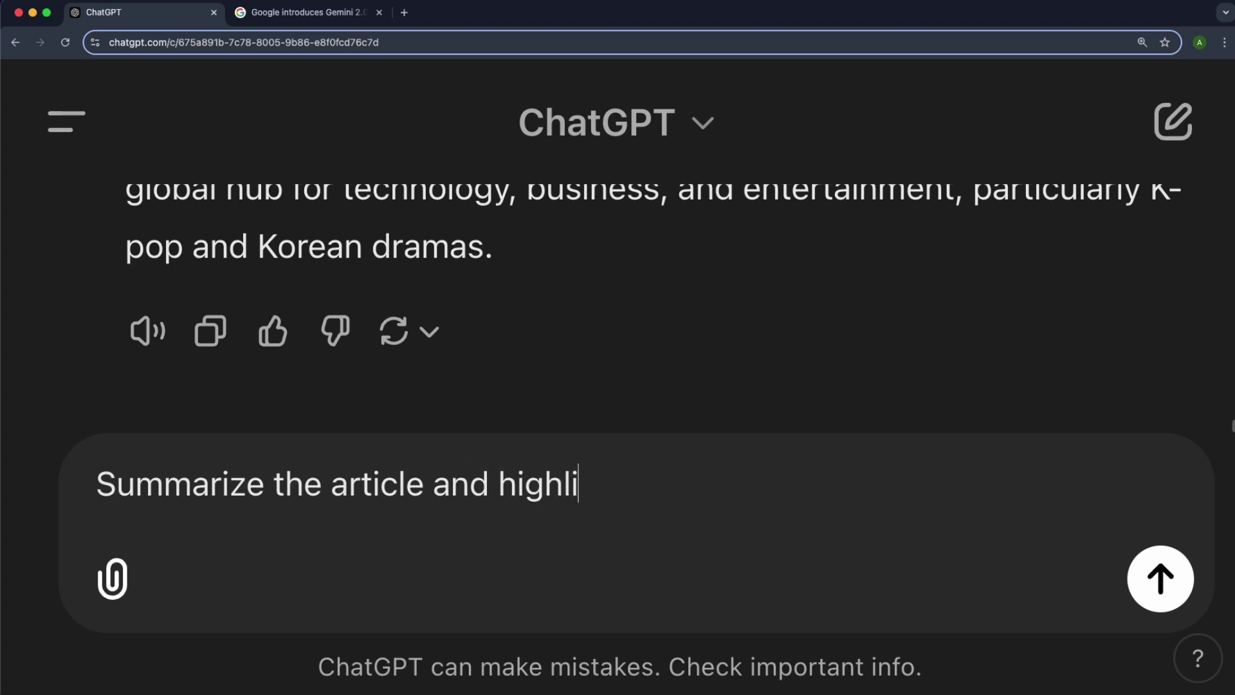
text(ght three main)
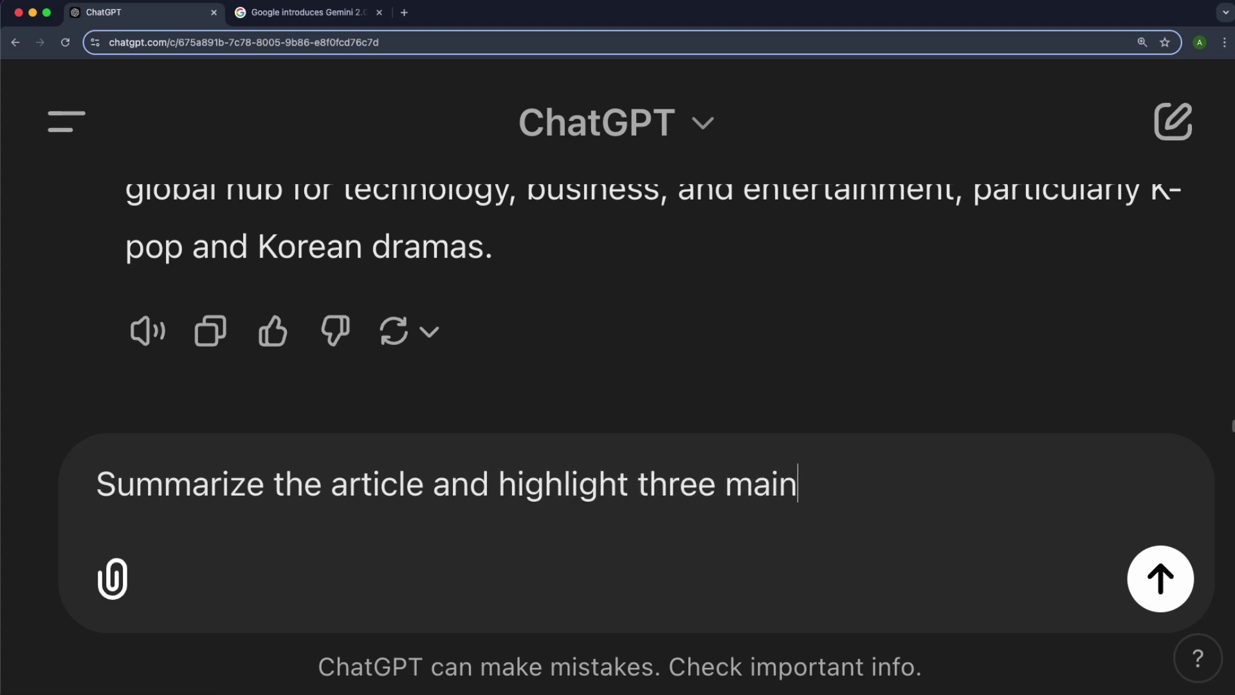
text( points)
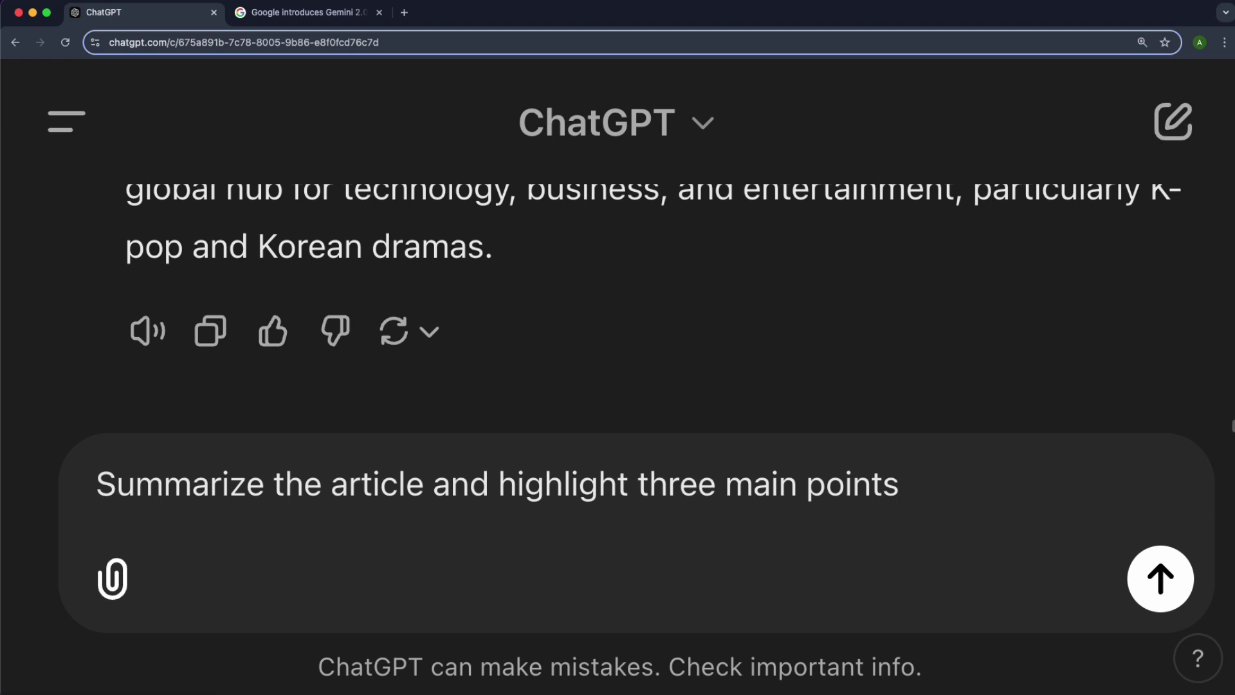
text(. Then suggest)
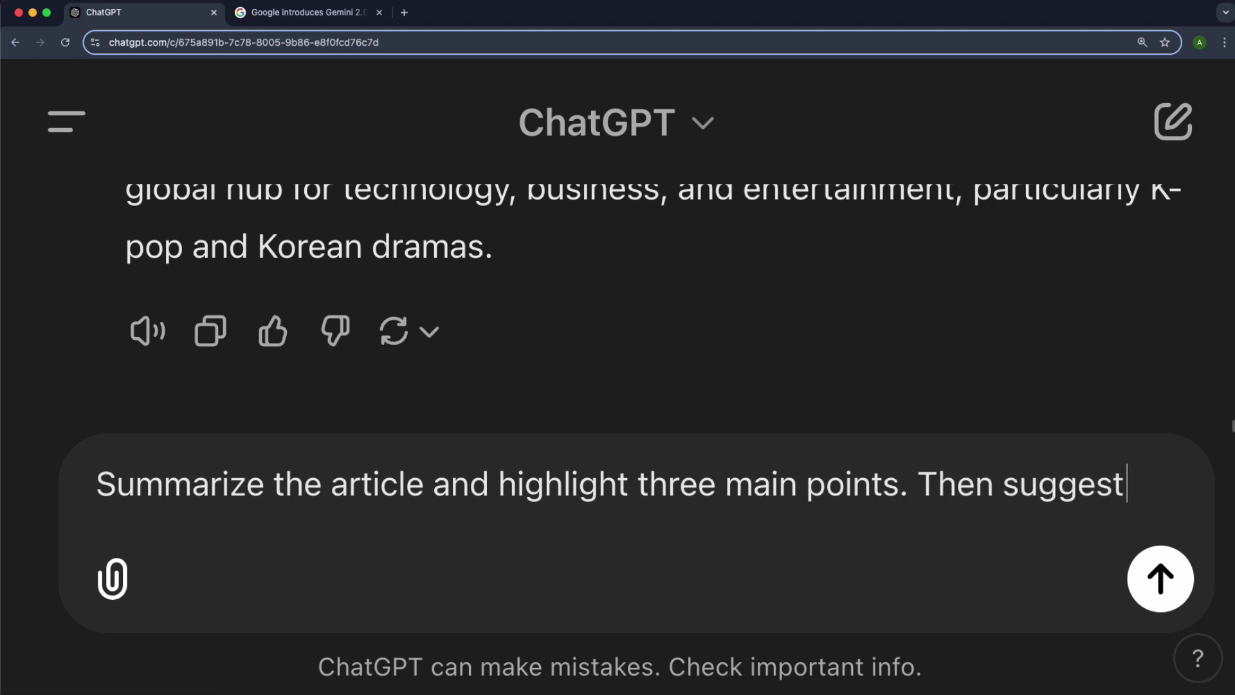
text( one improbe)
key(BackSpace)
text(em)
key(BackSpace)
key(BackSpace)
key(BackSpace)
text(vement. ")
- Paste the copied note after the opening quotation mark, close the quotation, check the pasted text and send the message
key(super+v)
text(")
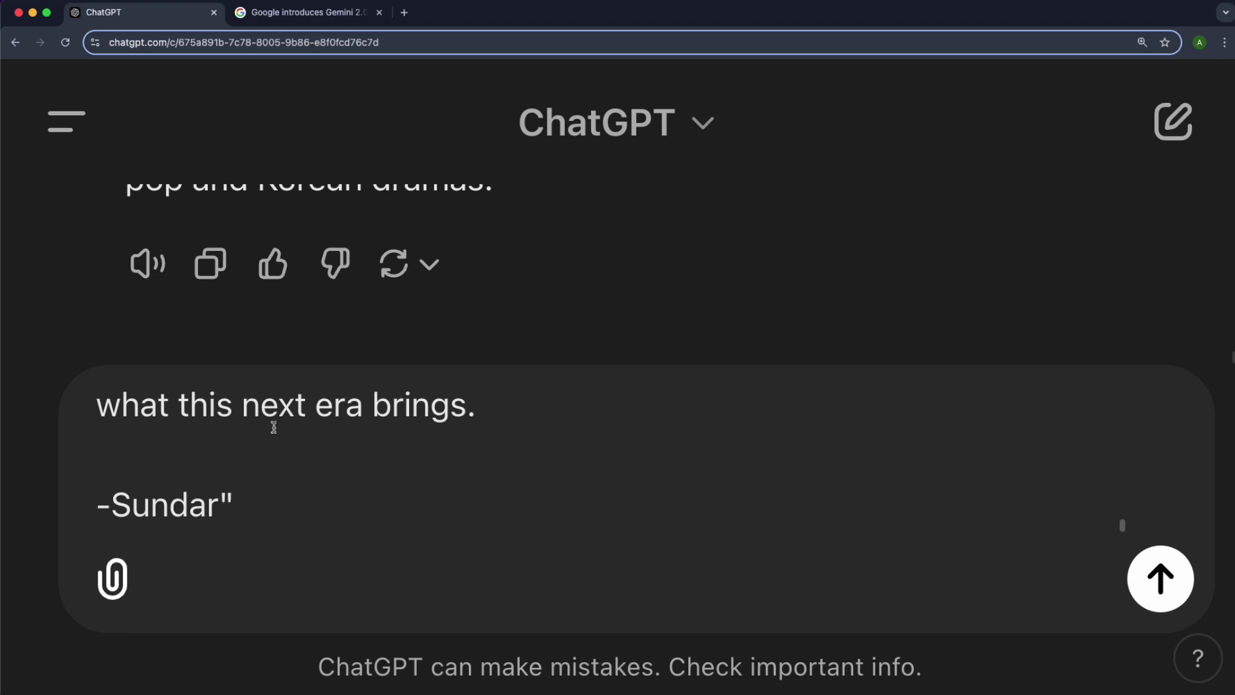
scroll(367, 435, up, 5)
scroll(367, 434, up, 10)
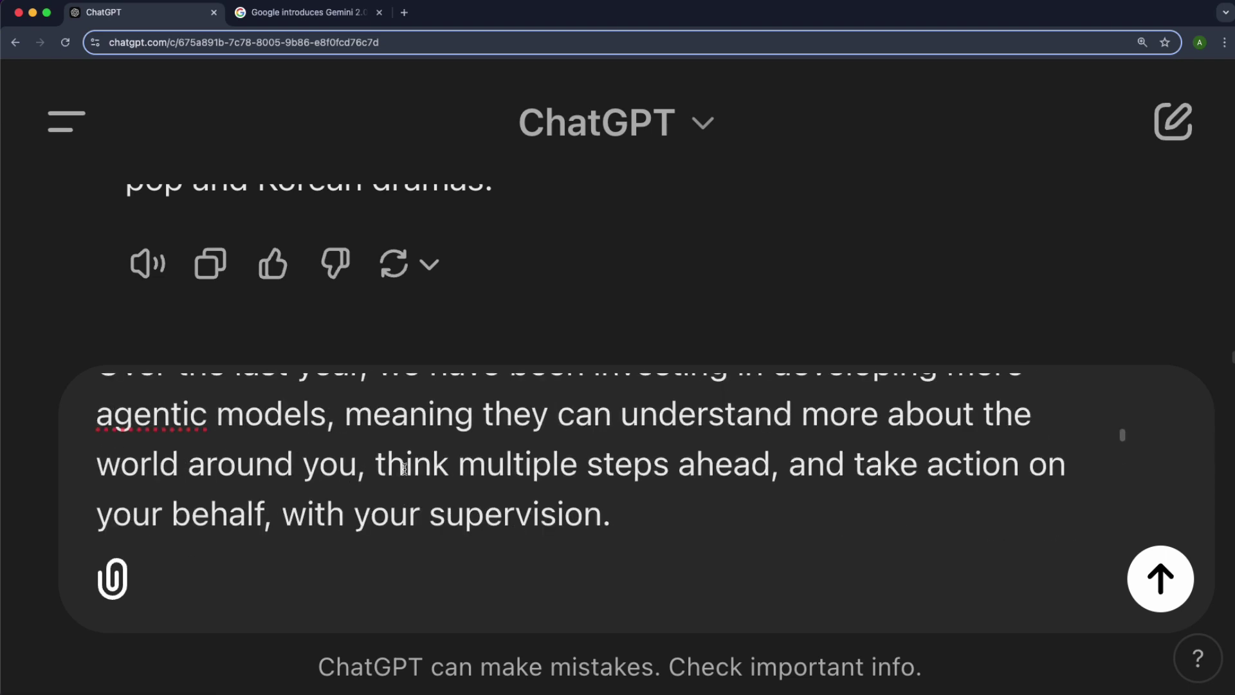
scroll(434, 479, up, 5)
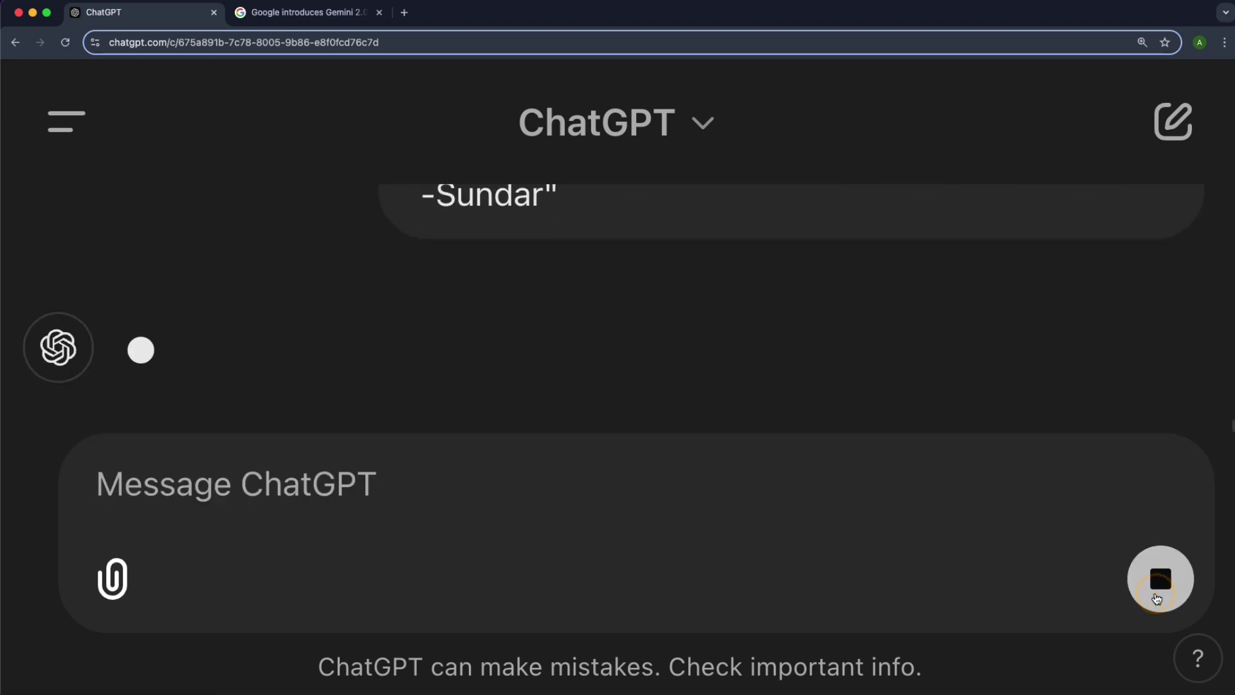
- Read through the reply's article summary, three main points and suggestion for improvement
key(super+minus)
key(super+minus)
key(super+minus)
key(super+minus)
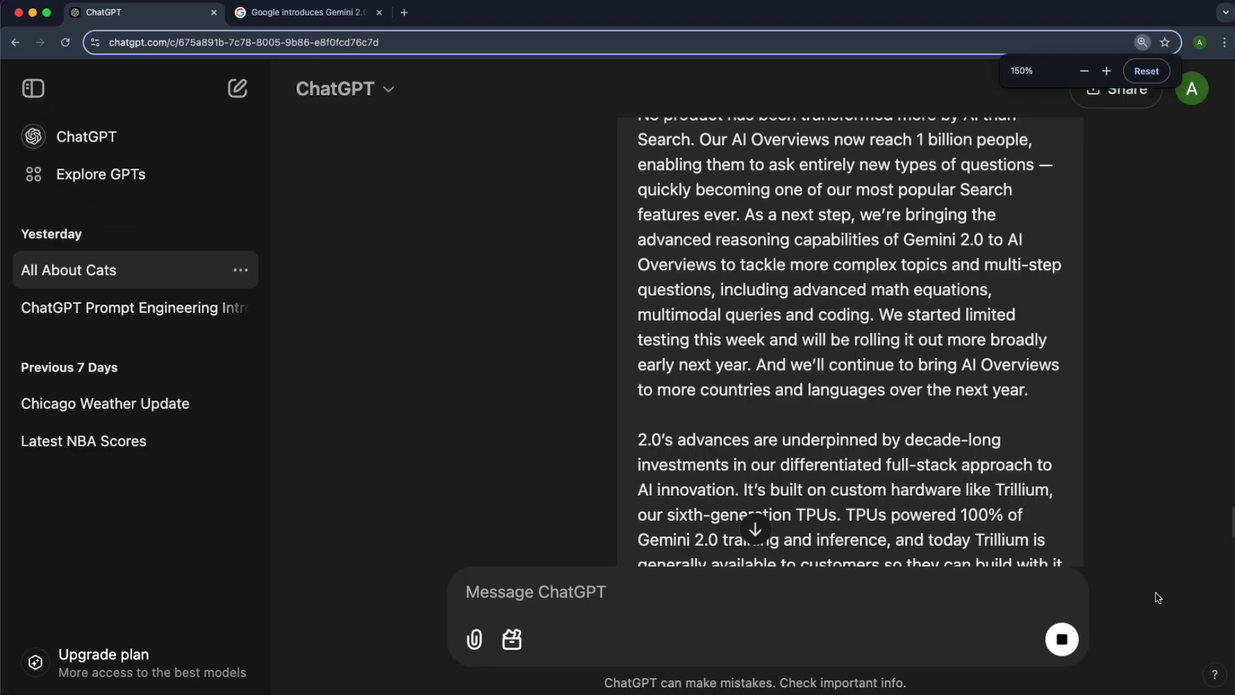
key(super+minus)
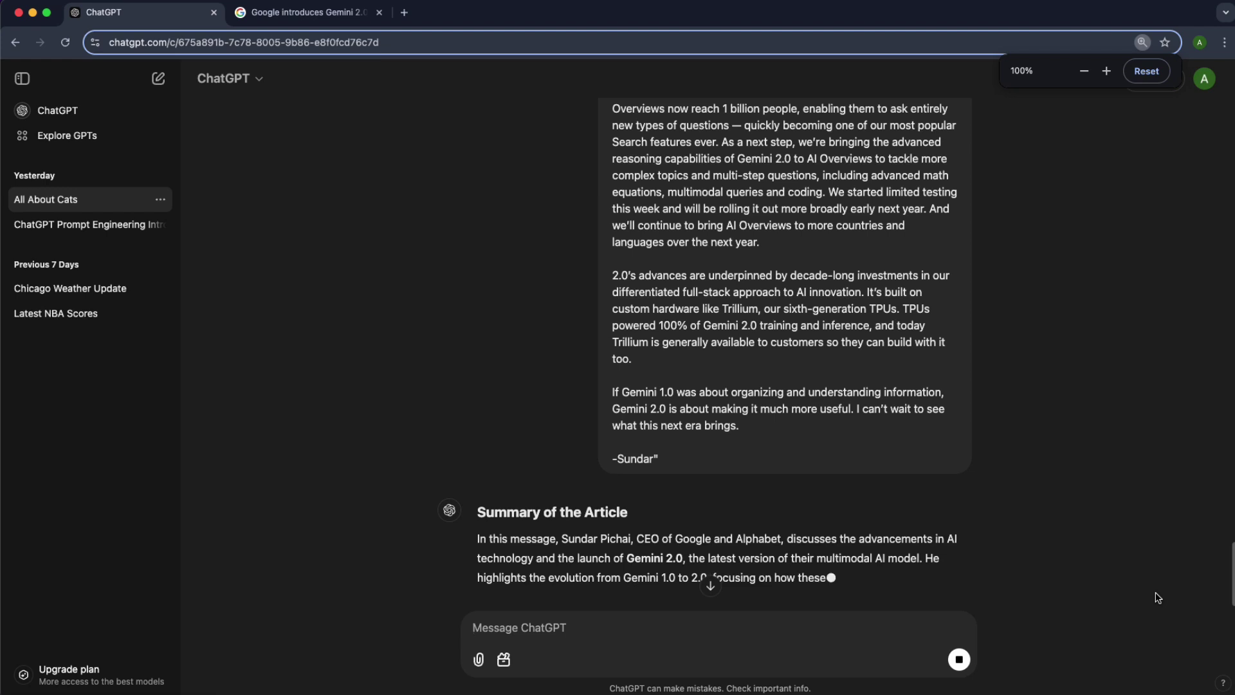
scroll(823, 506, down, 3)
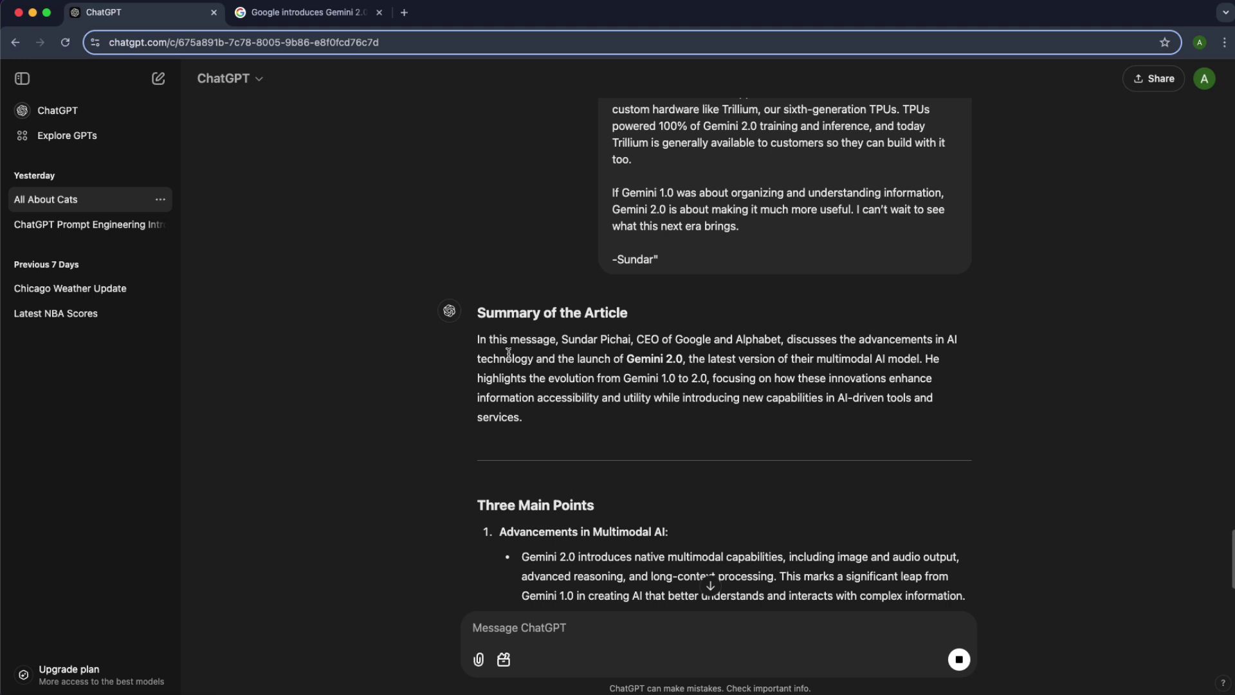
scroll(678, 508, down, 5)
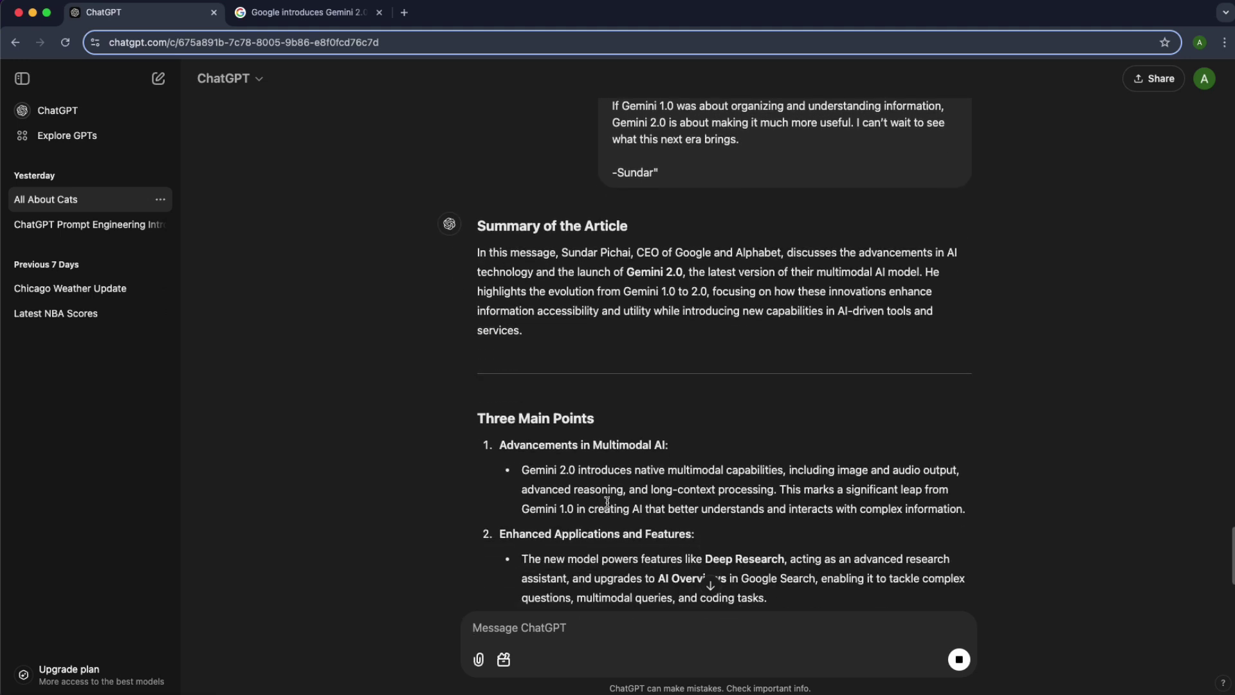
scroll(711, 462, up, 5)
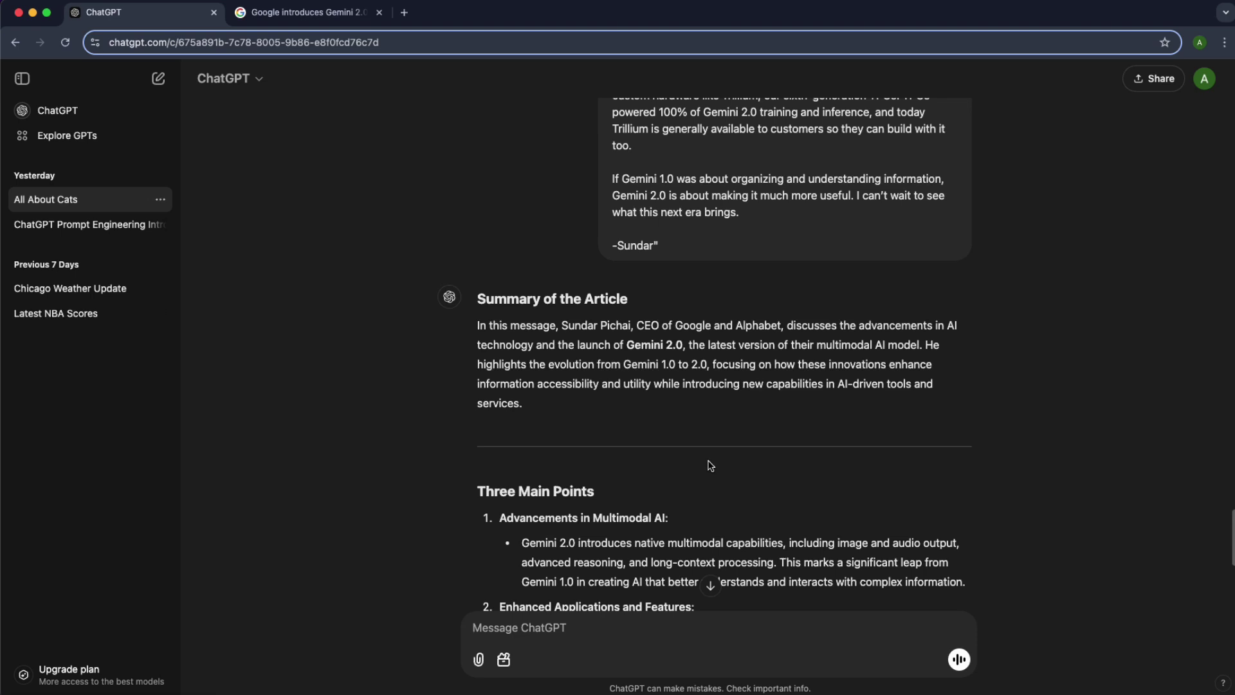
scroll(710, 465, up, 2)
scroll(685, 464, down, 7)
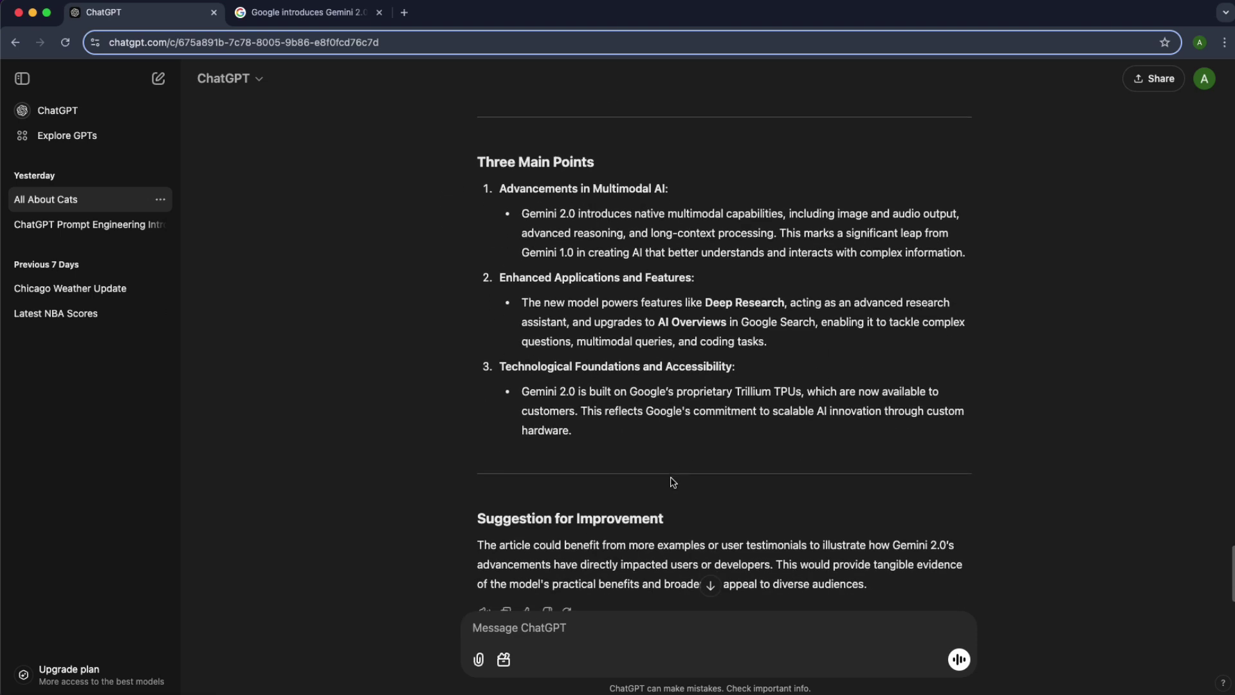
scroll(672, 481, down, 1)
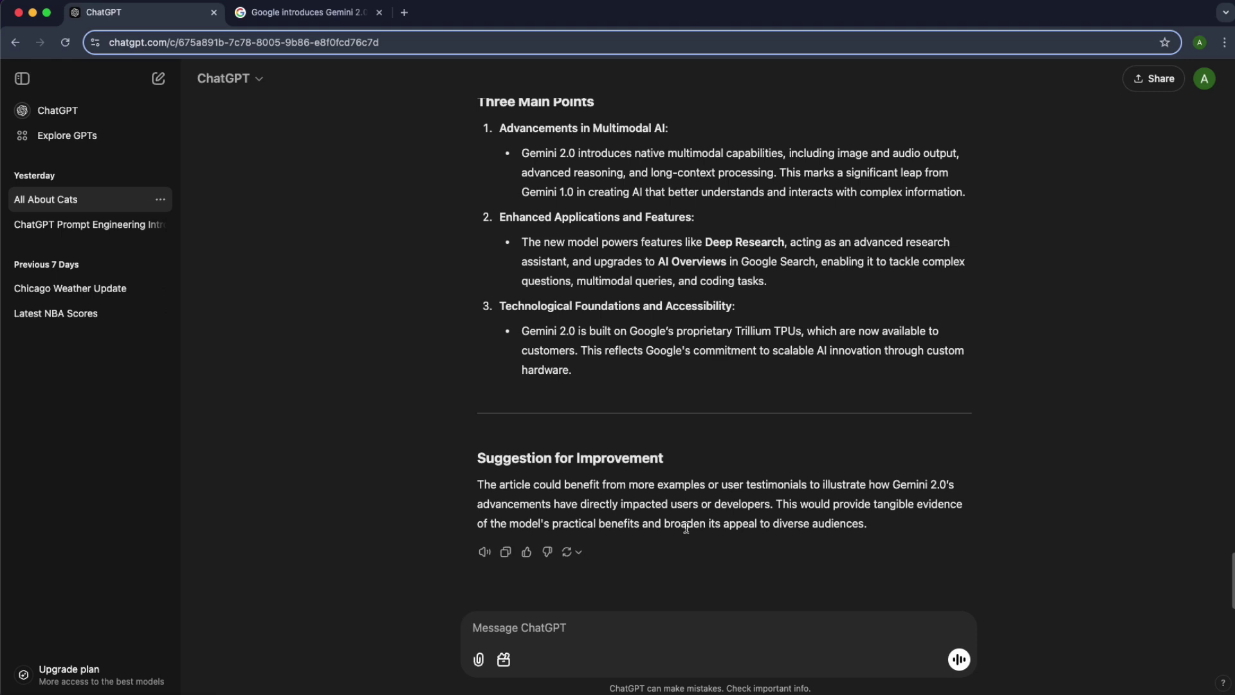
- Begin a new message with "Write a poem about winter. Here is an example:" and an opening quotation mark on the following line
key(super+equal)
key(super+equal)
key(super+equal)
key(super+equal)
key(super+equal)
key(super+equal)
click(415, 512)
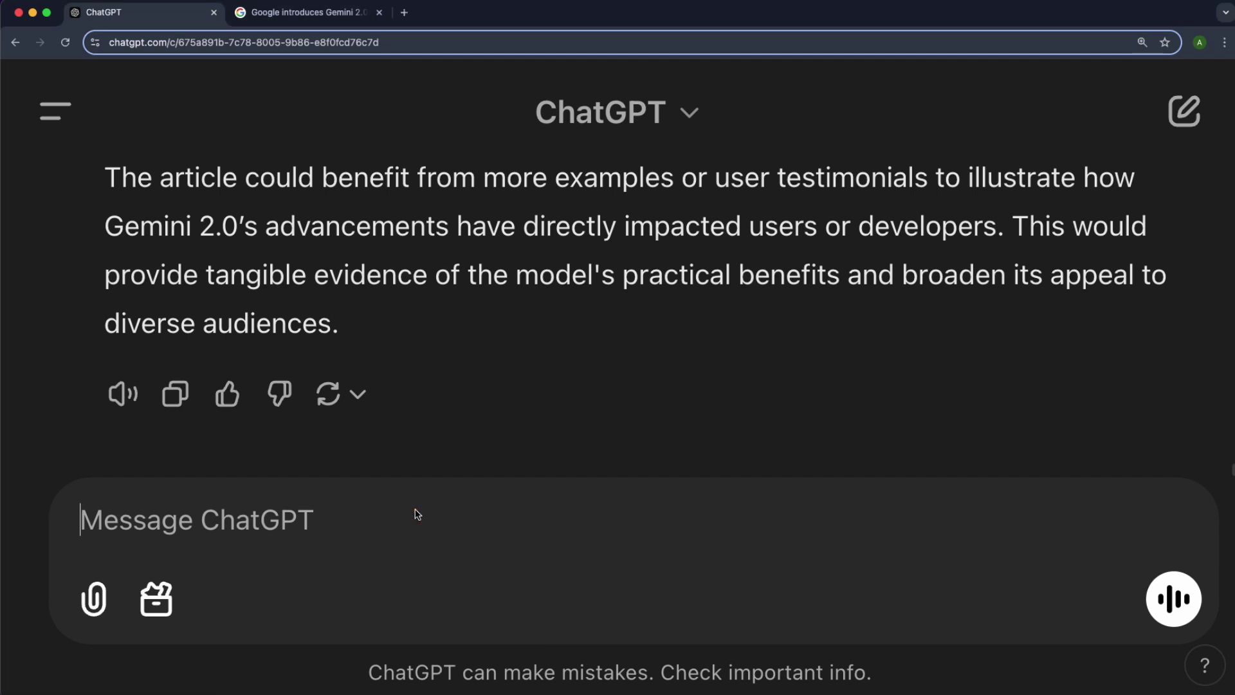
text(Write a poem about winter. Here is an example:)
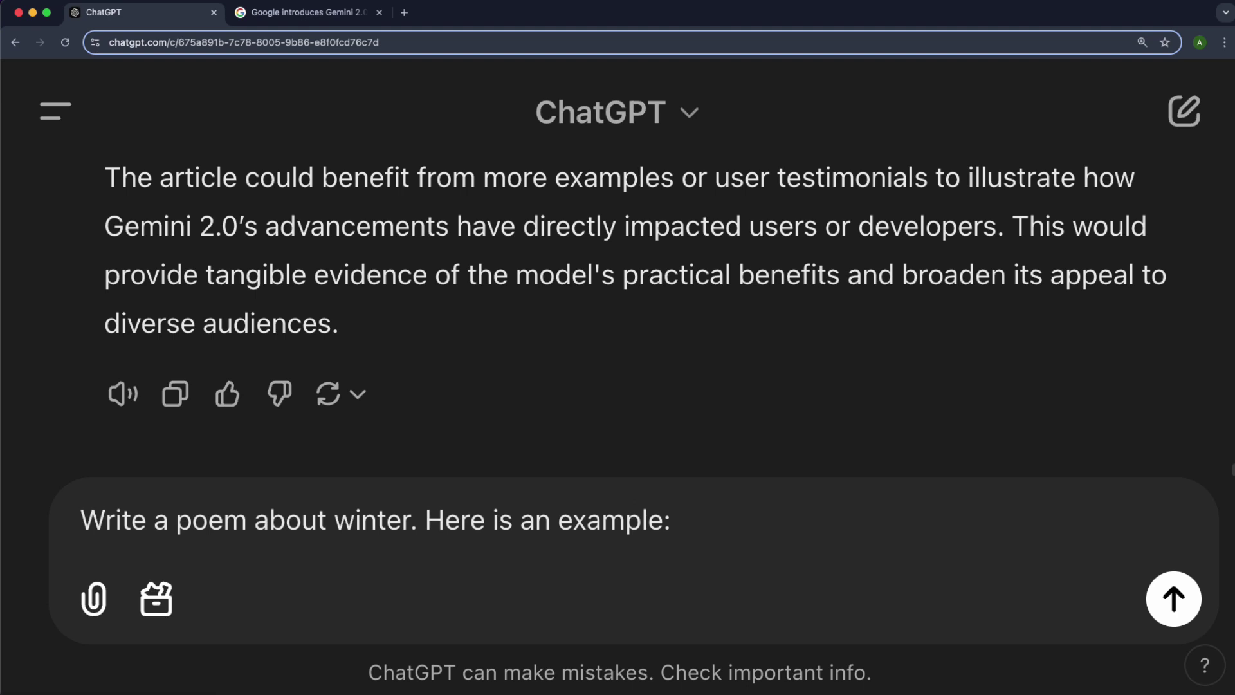
key(shift+Return)
text(")
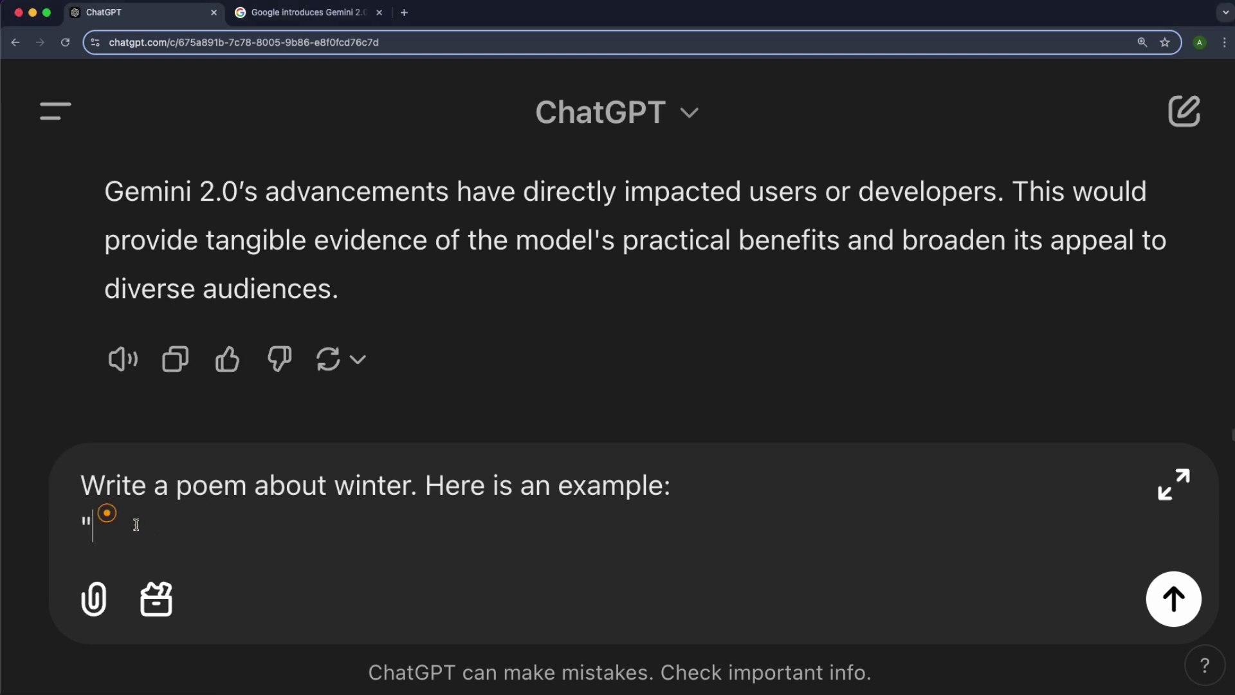
- Add the example's opening line "Snow falls quietly, covering the trees," and start another line in the message
text(Snpw)
key(BackSpace)
key(BackSpace)
text(ow falls quietly, )
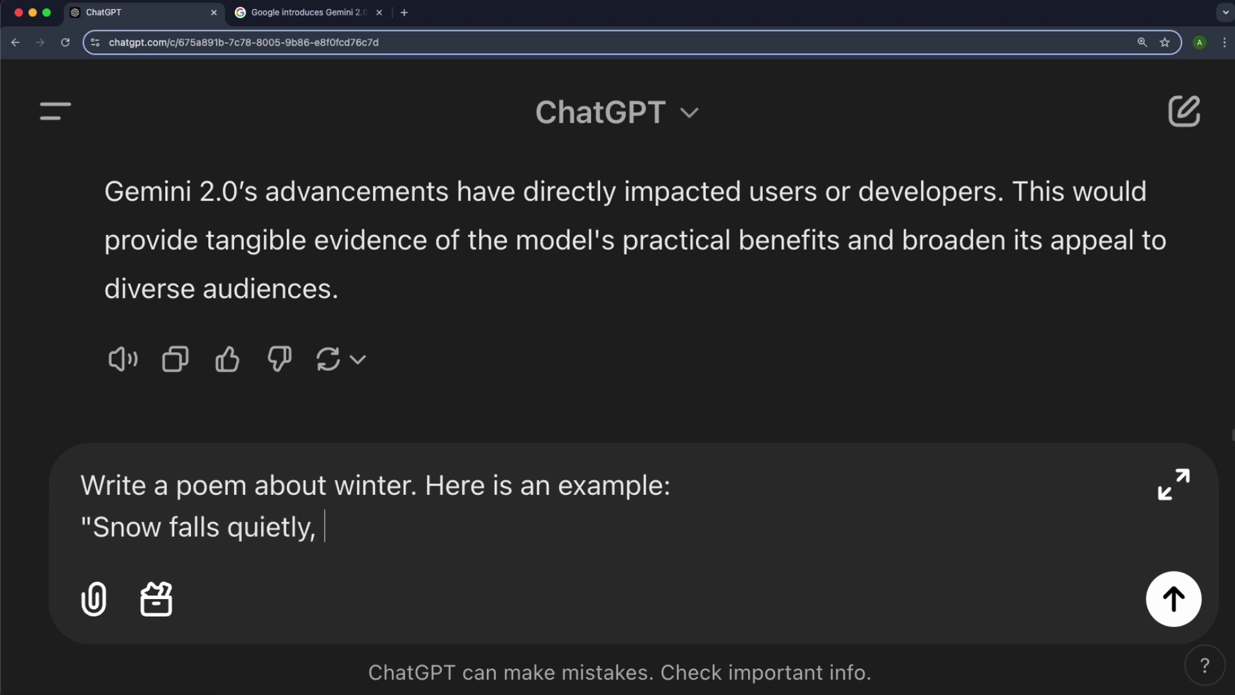
text(covering the trees)
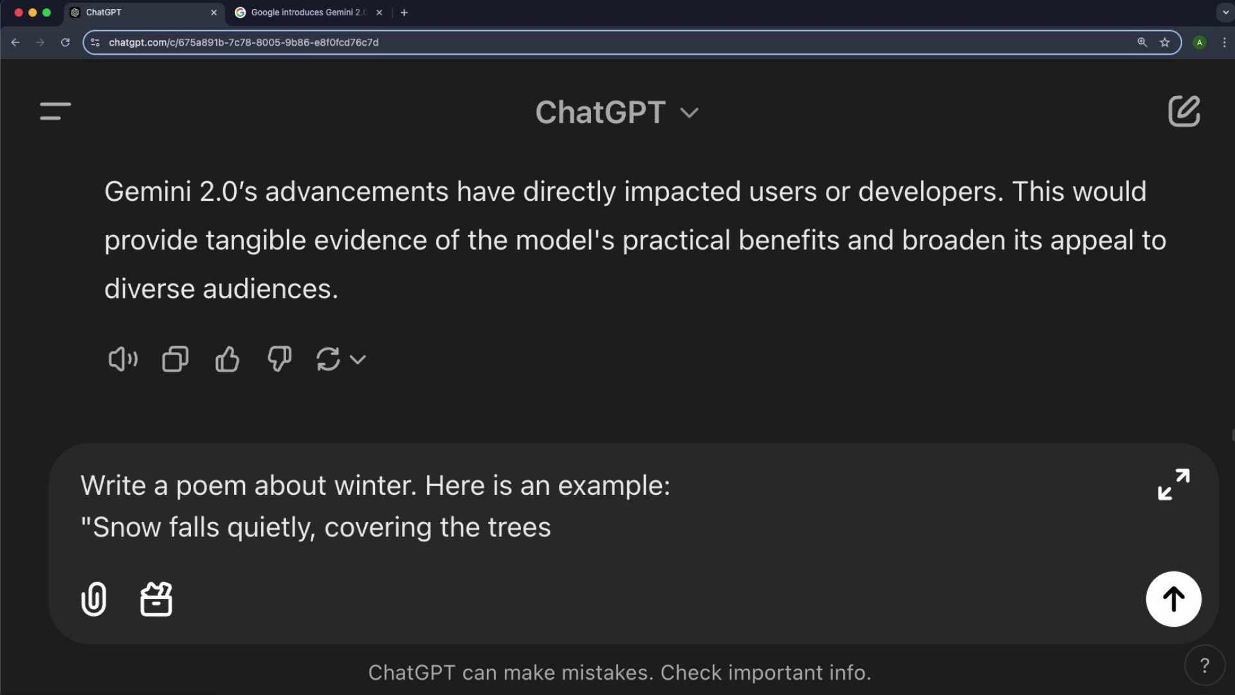
text(,)
key(shift+Return)
- Complete the example with "A blanket of white in the chilling breeze." and close the quotation
text(A blanket )
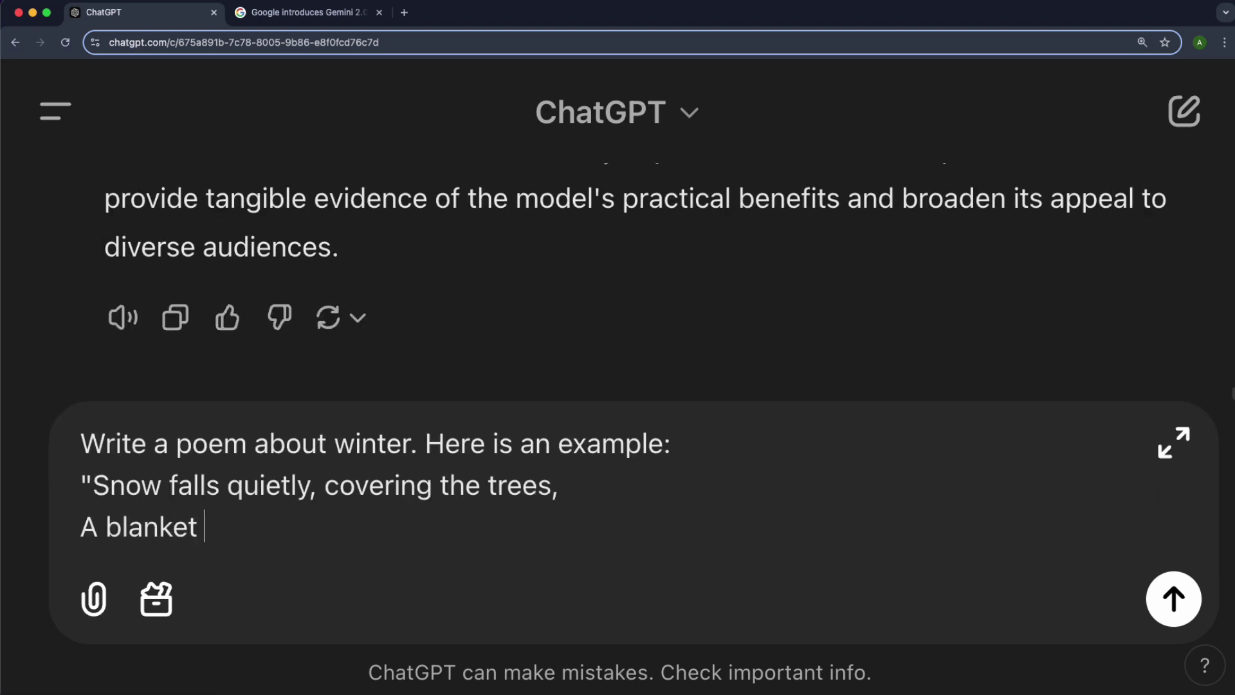
text(of white )
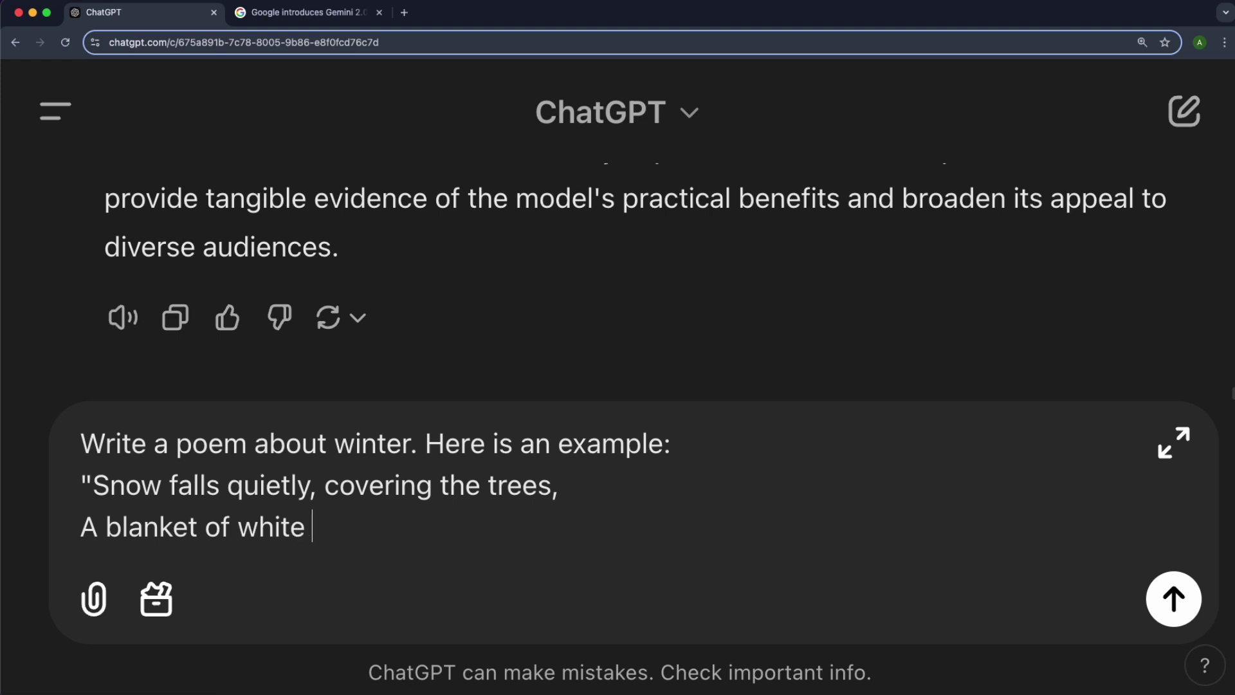
text(in the chilling )
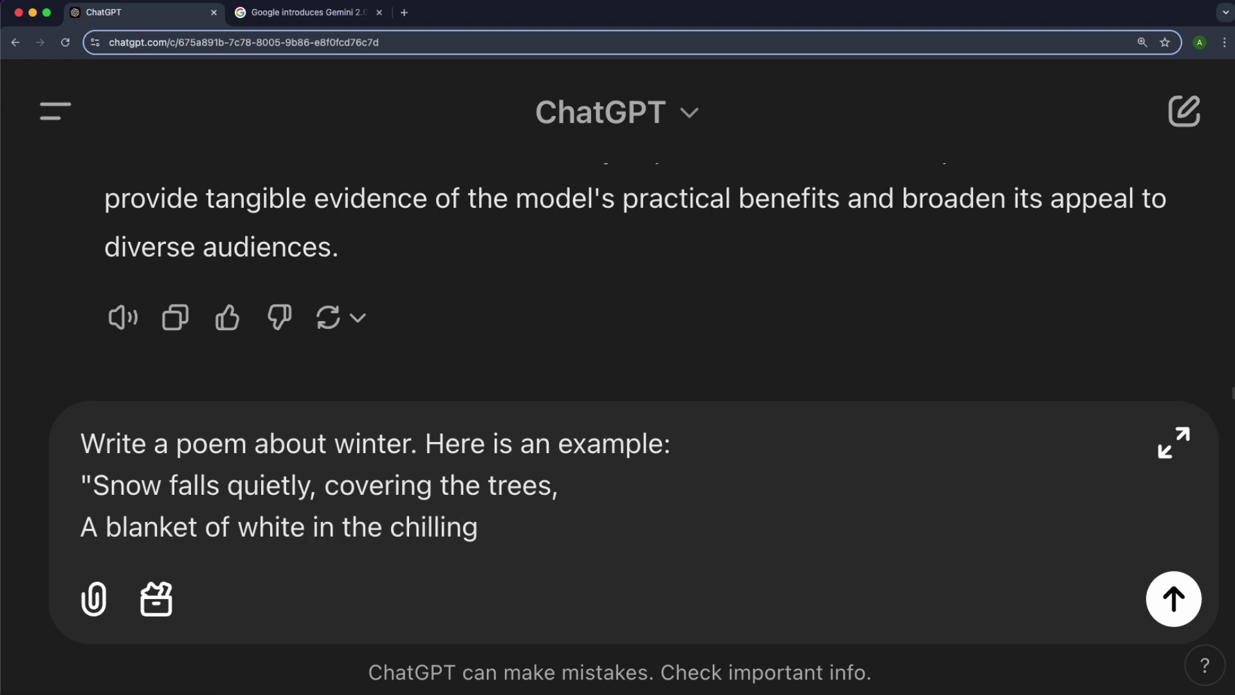
text(breeze)
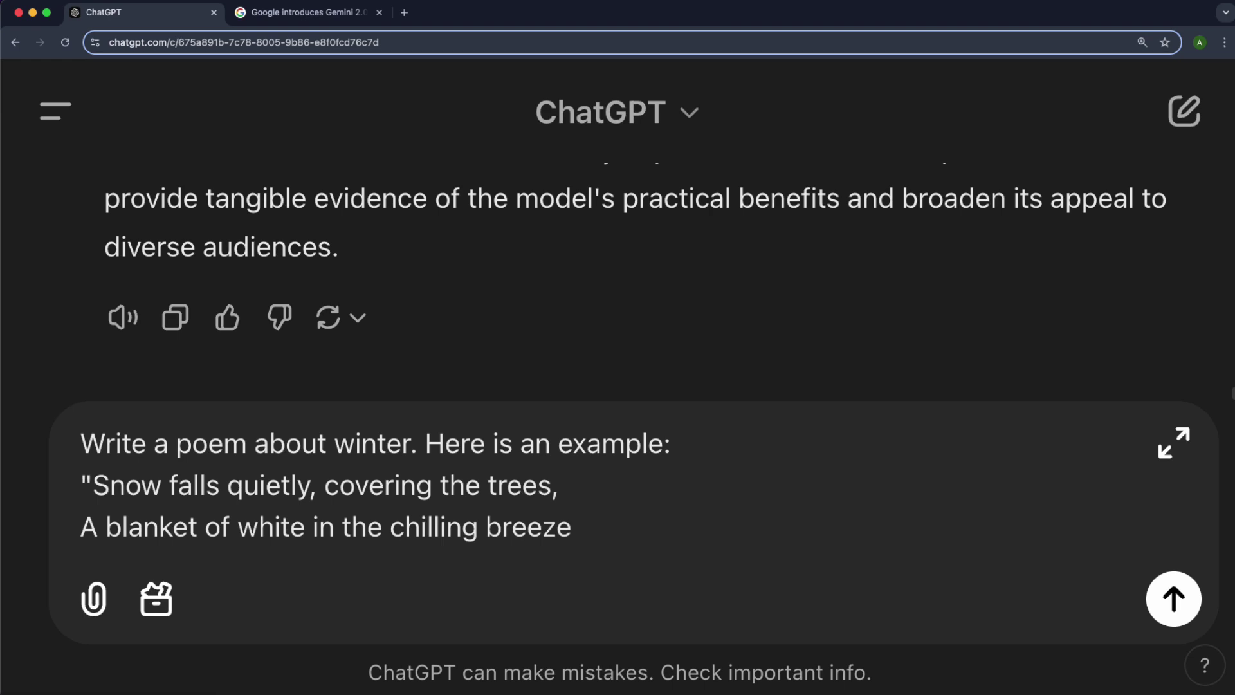
text(.")
- Remove the example from the draft and send only "Write a poem about winter."
drag(590, 527, 422, 449)
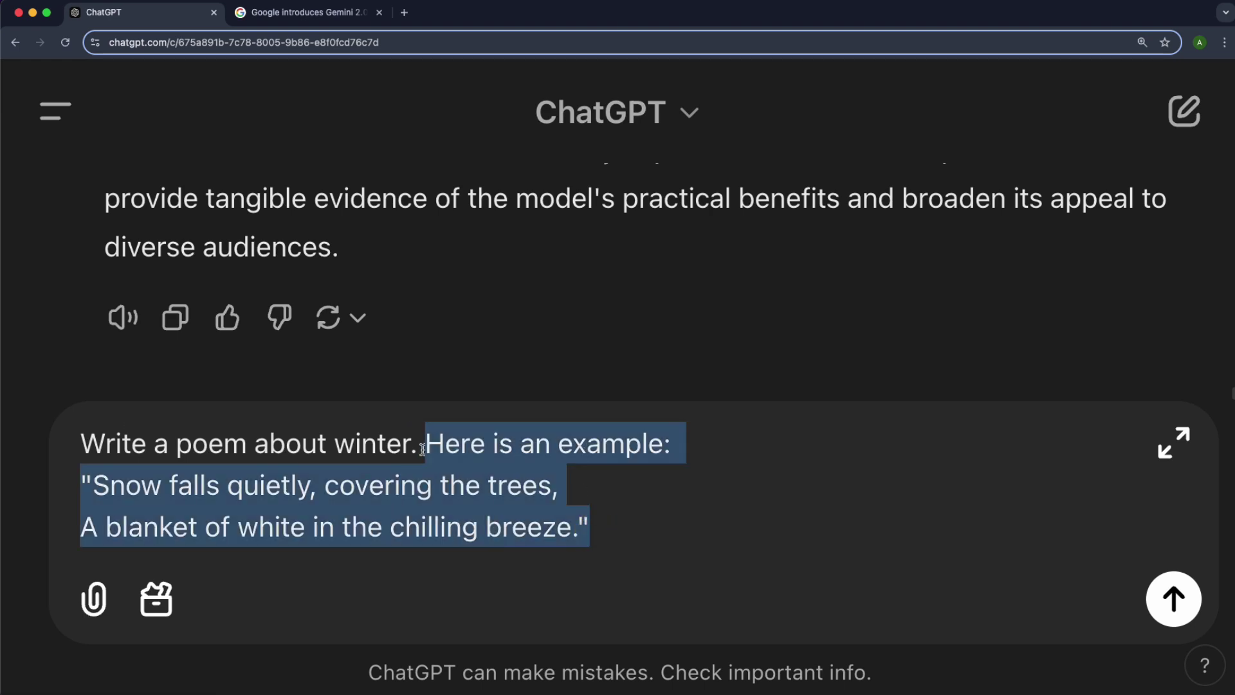
key(BackSpace)
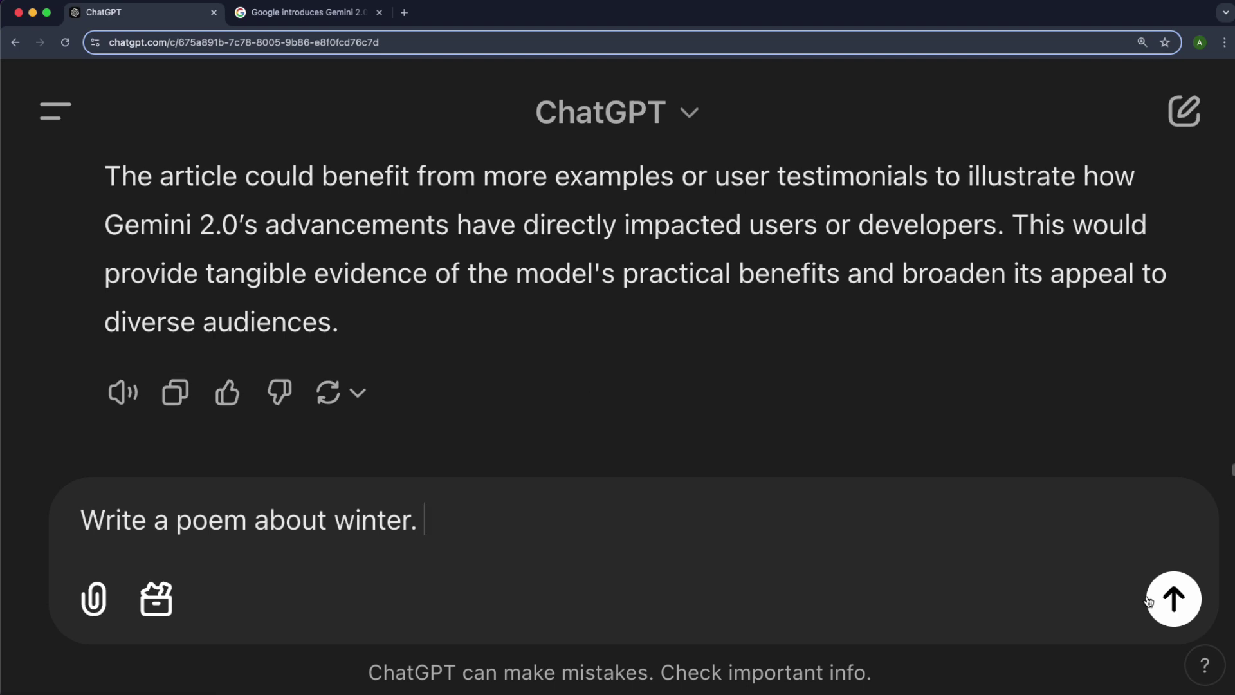
click(1149, 601)
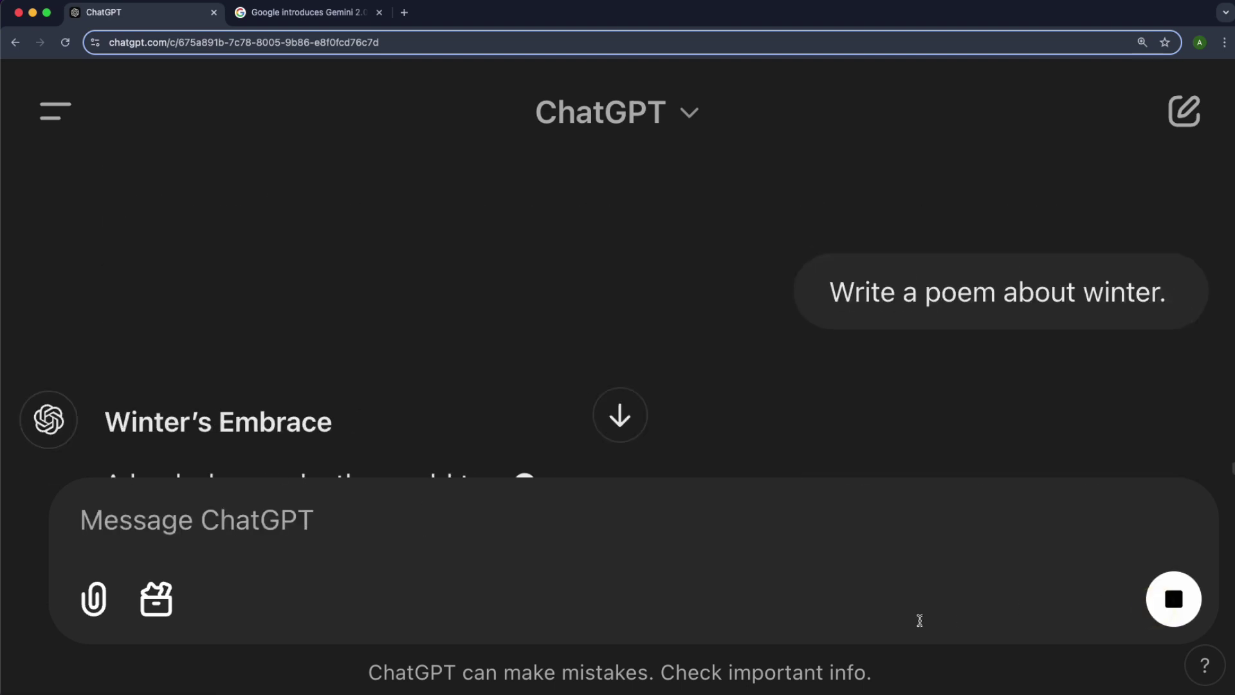
- Read the generated poem and send the winter poem request again, including "Here is an example:" and the two quoted snow lines
scroll(485, 373, down, 3)
scroll(485, 373, down, 3)
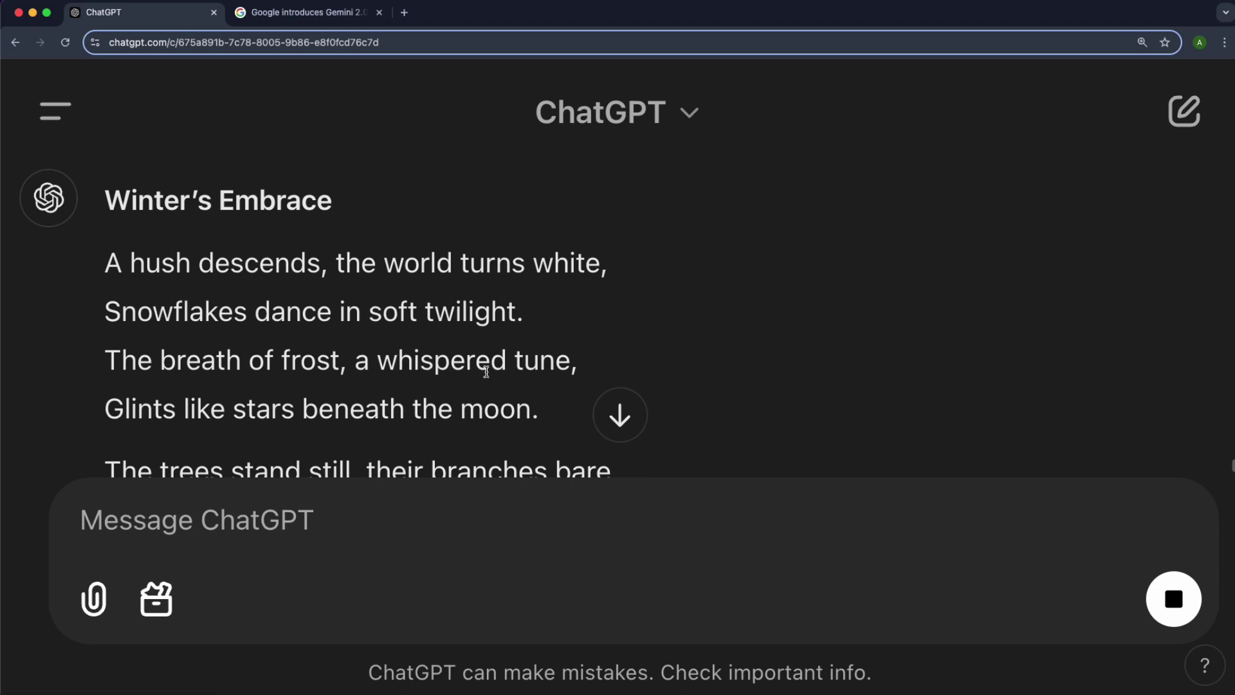
scroll(354, 379, down, 2)
scroll(354, 385, down, 10)
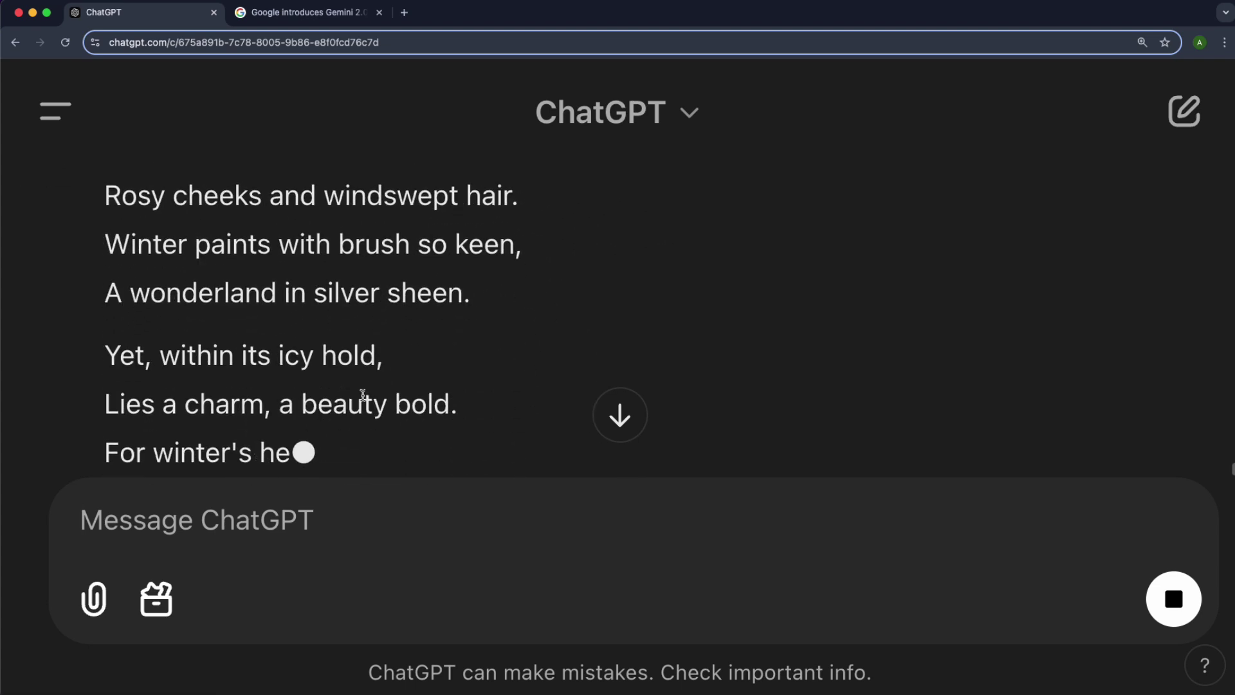
scroll(363, 395, down, 3)
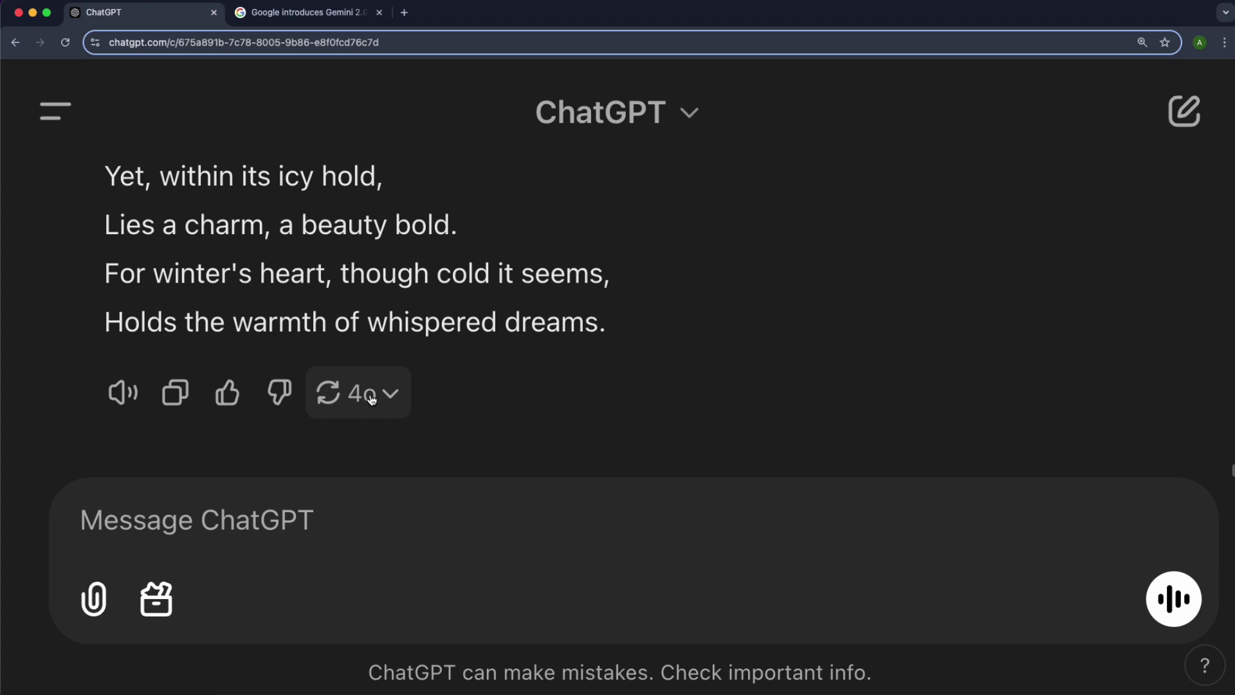
text(Write a poem about winter. Here is an example: "Snow falls quietly, covering the trees, A blanket of white in the chilling breeze.")
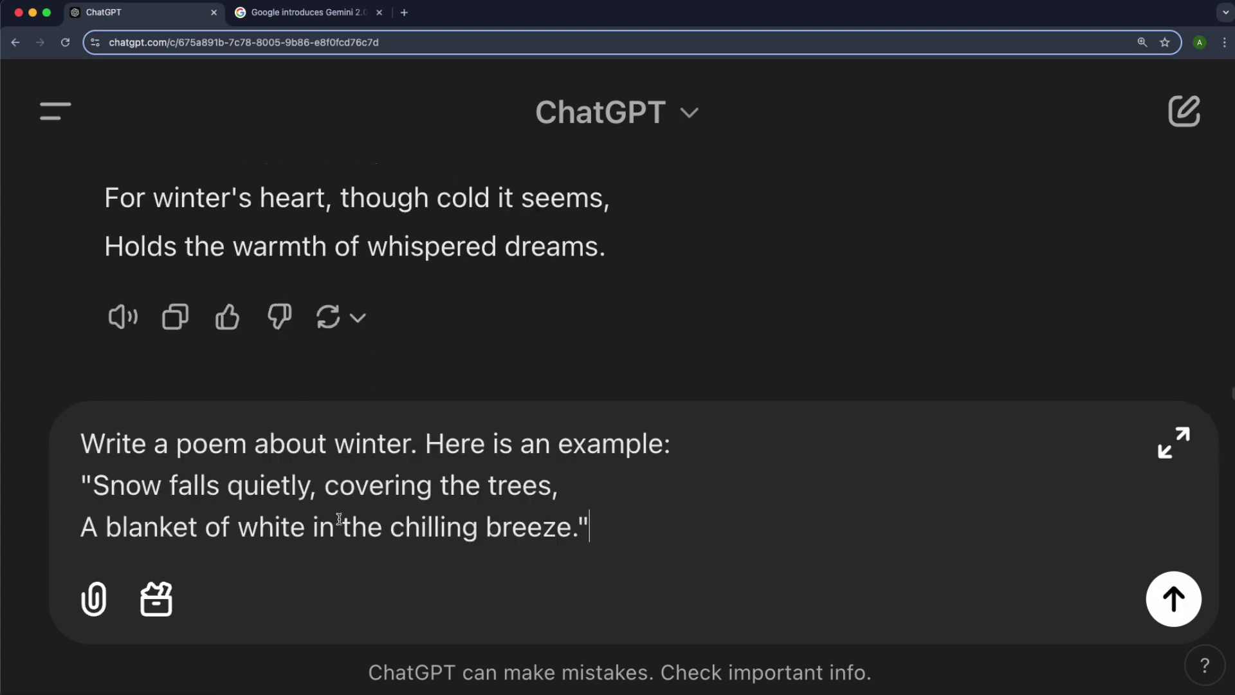
click(1168, 597)
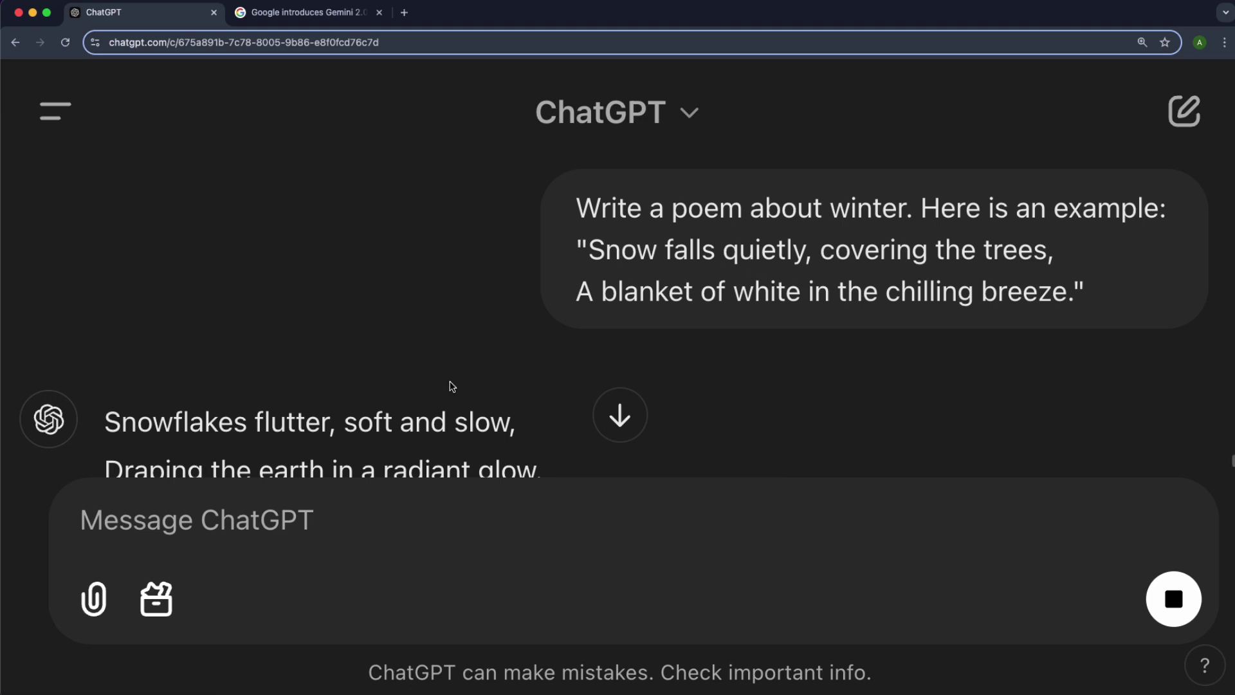
- Compare the poem based on the example with the earlier poem written without one, and highlight the example lines in the prompt
scroll(451, 386, down, 1)
scroll(871, 248, up, 1)
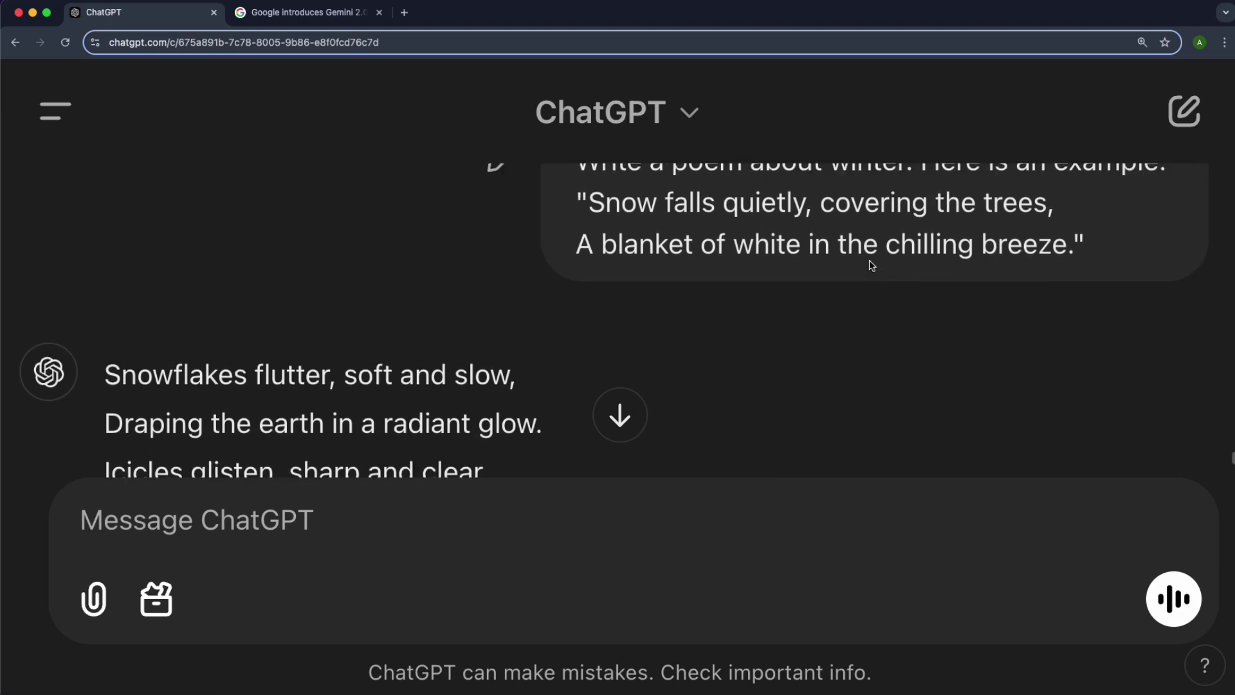
scroll(600, 296, down, 1)
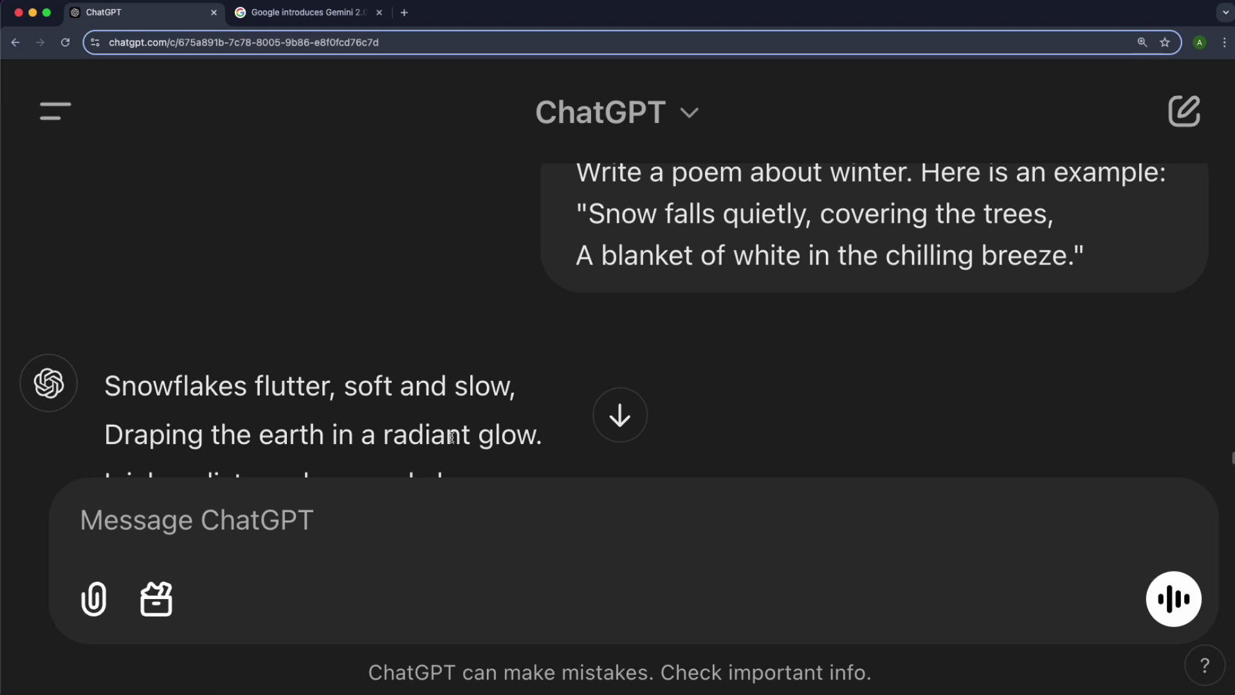
scroll(451, 438, down, 5)
scroll(355, 394, up, 20)
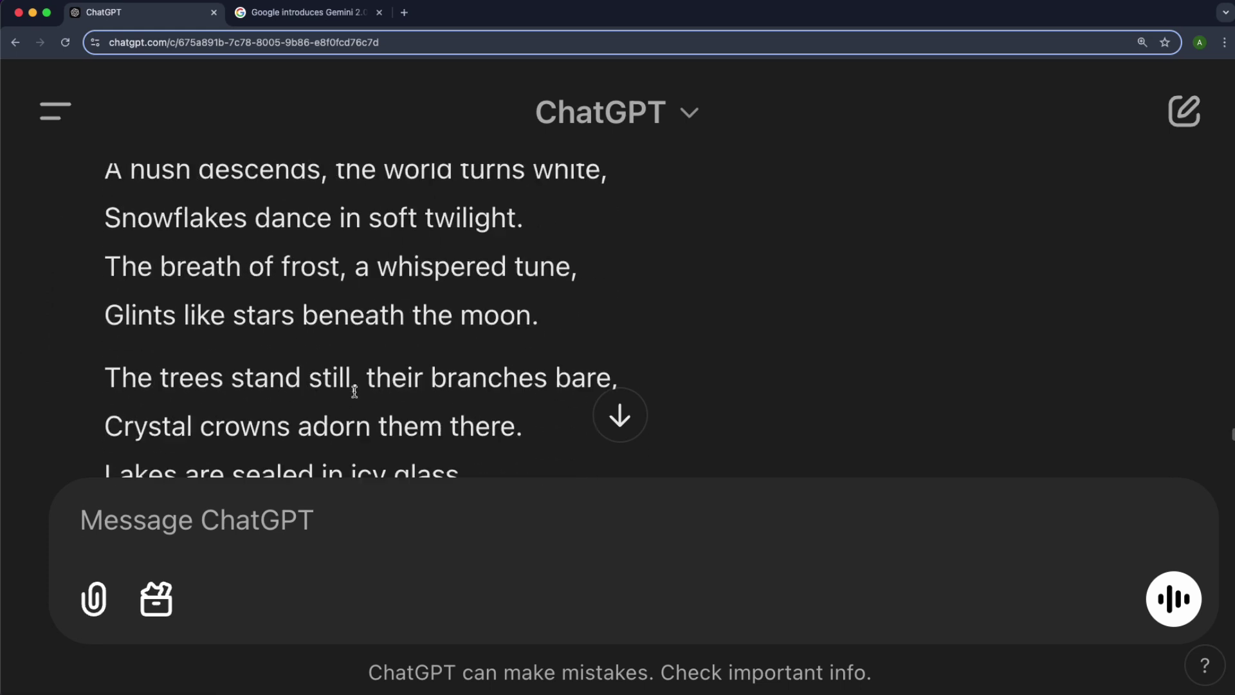
scroll(355, 392, up, 3)
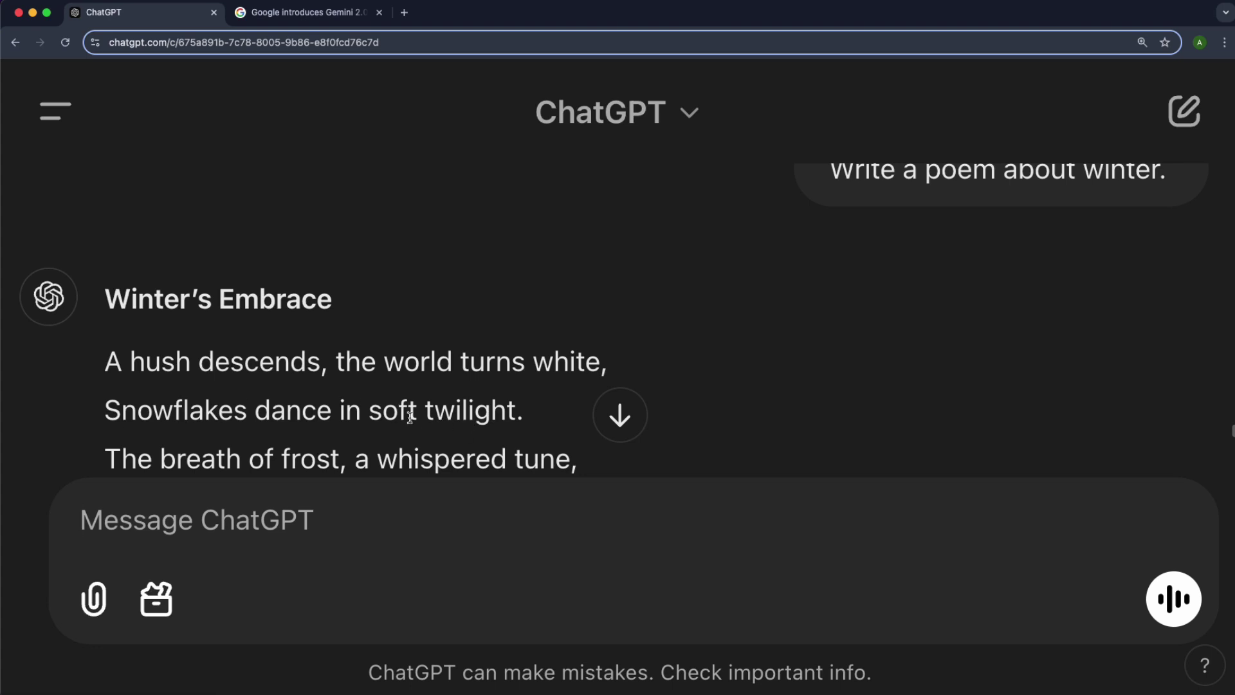
scroll(410, 415, down, 15)
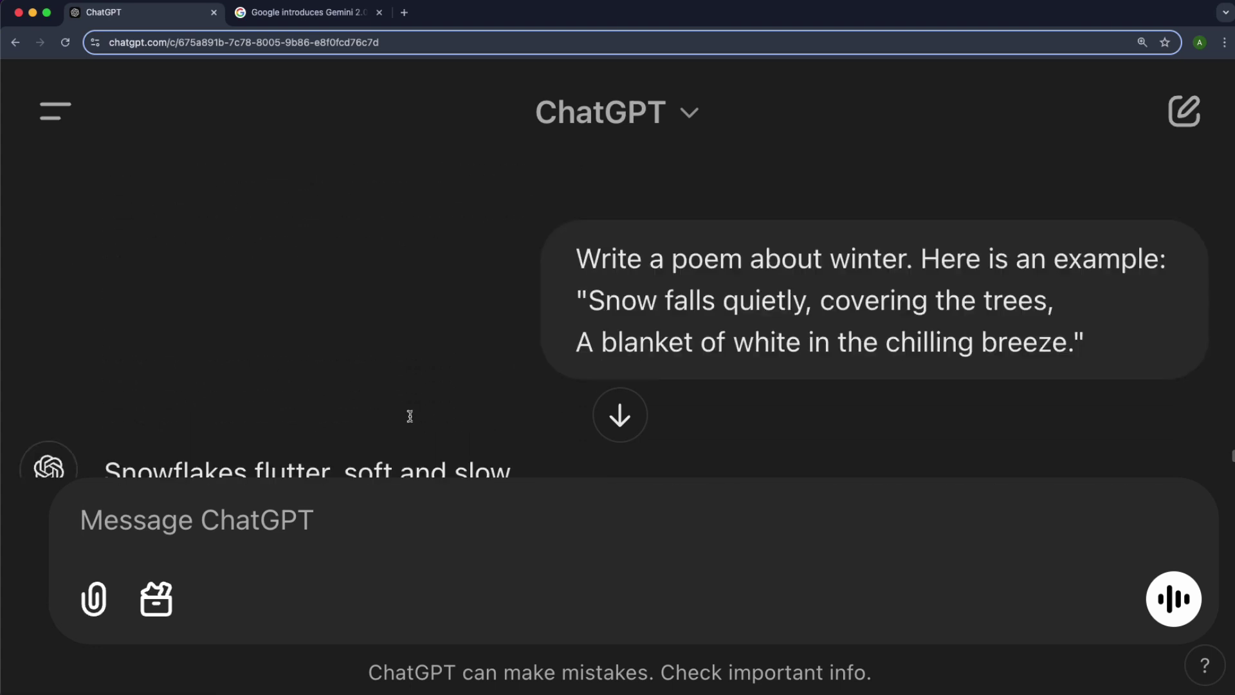
scroll(410, 415, down, 8)
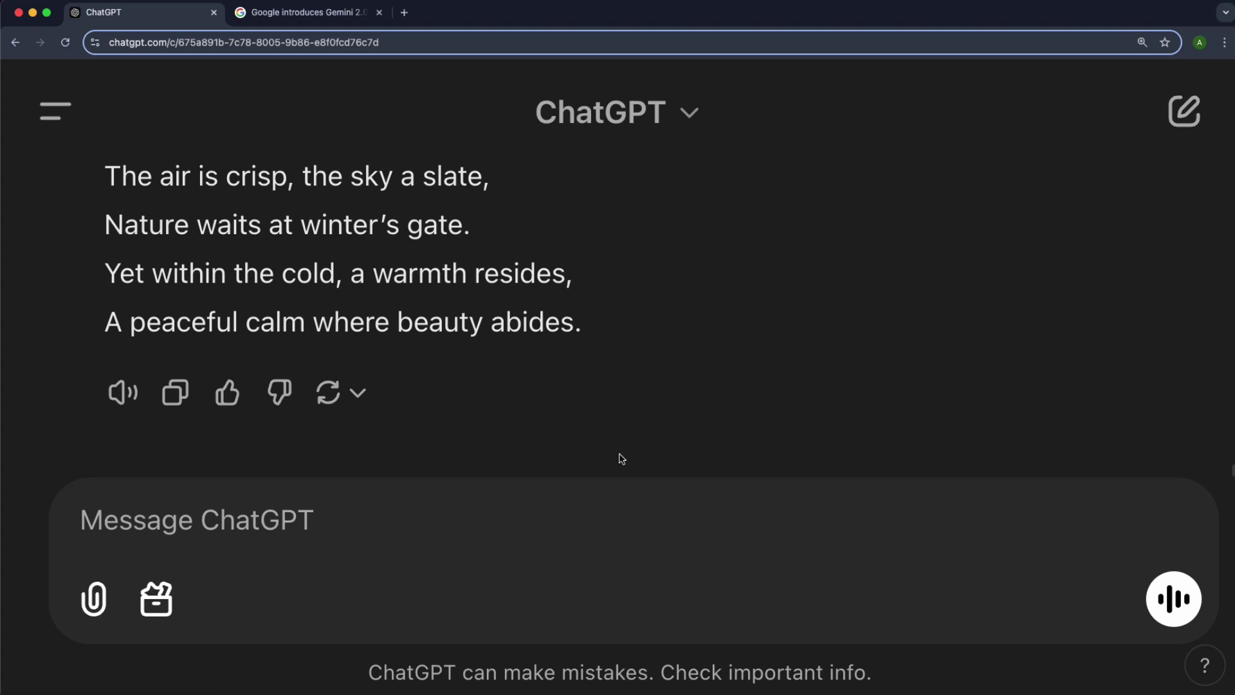
scroll(528, 325, up, 8)
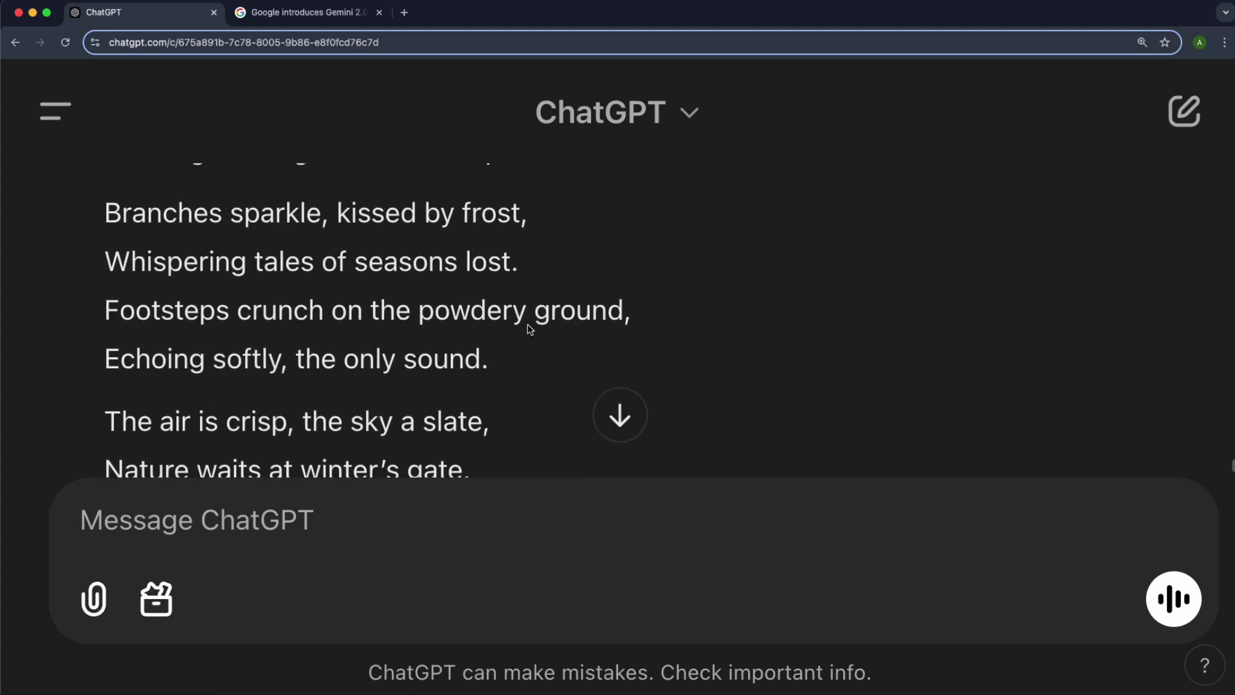
scroll(529, 329, up, 5)
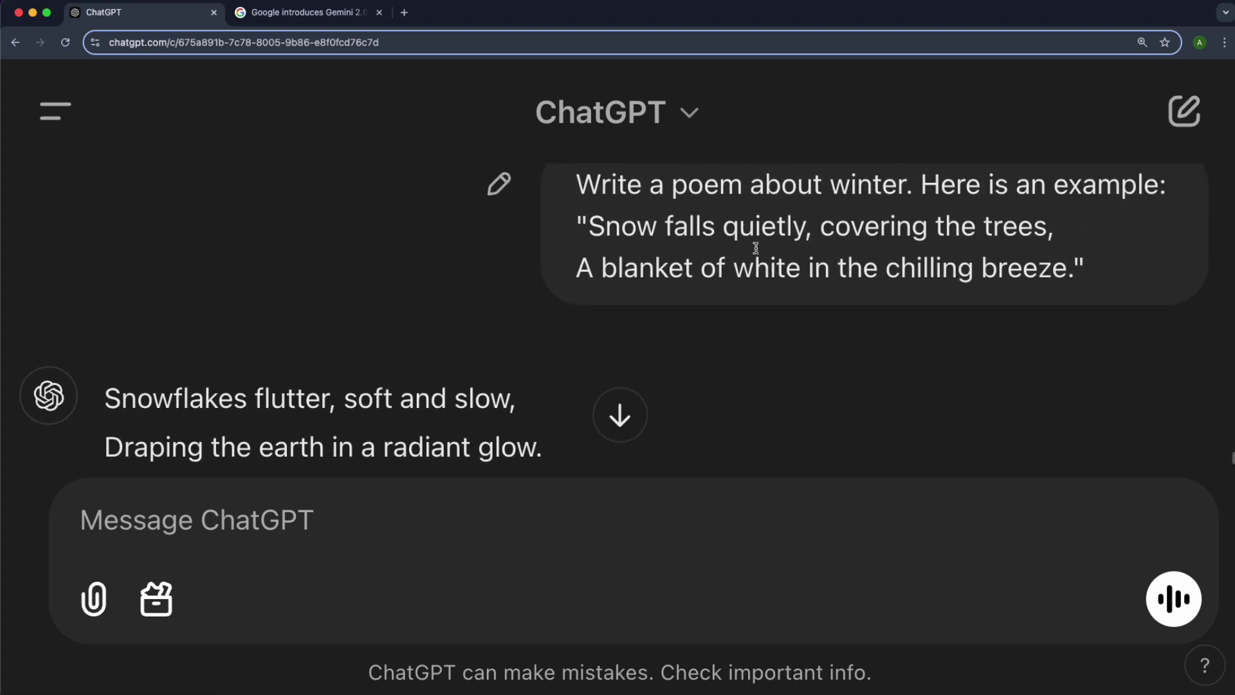
drag(588, 225, 1067, 263)
click(337, 422)
- Send the message "Give me 5 colors with their hex and rgb codes"
click(439, 514)
text(Give e)
key(BackSpace)
text(me 5 colors)
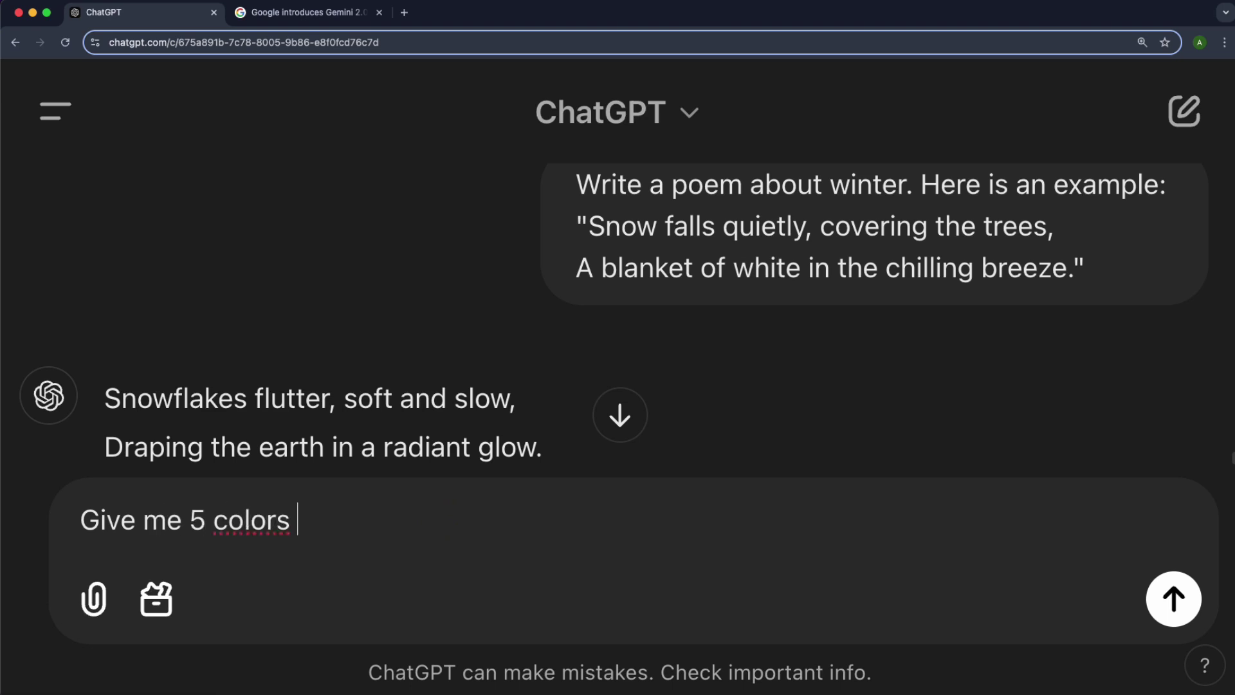
text( with their)
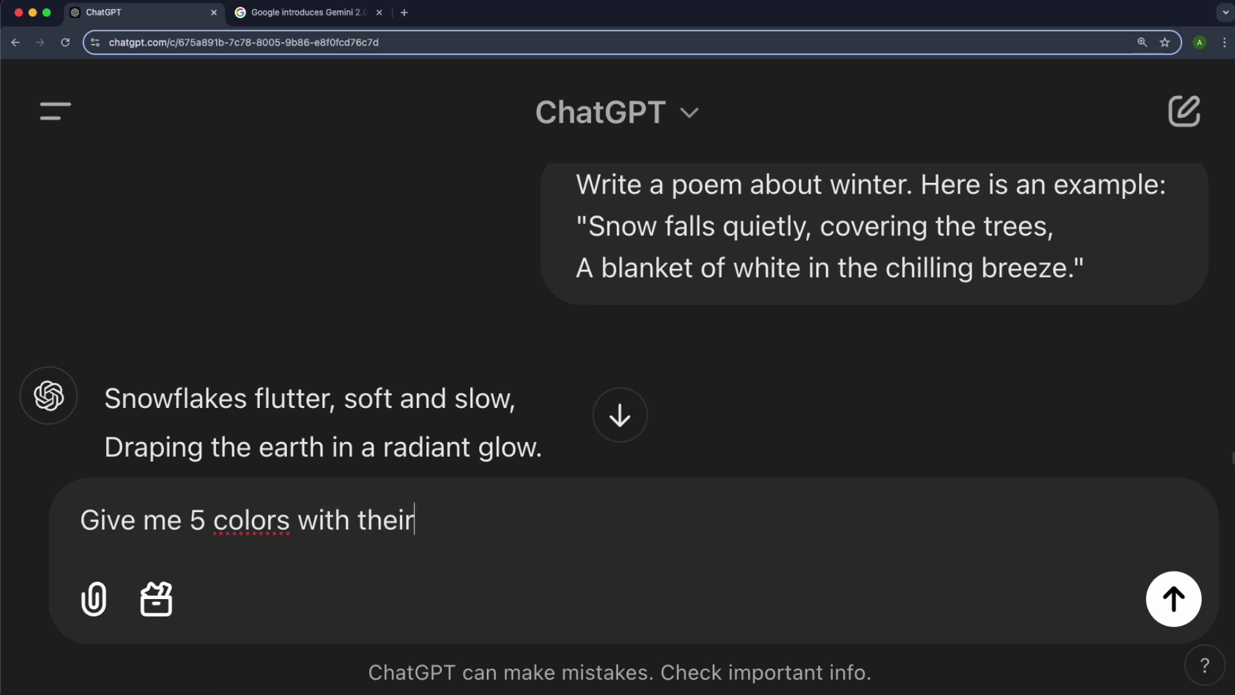
text( hex and rgb code)
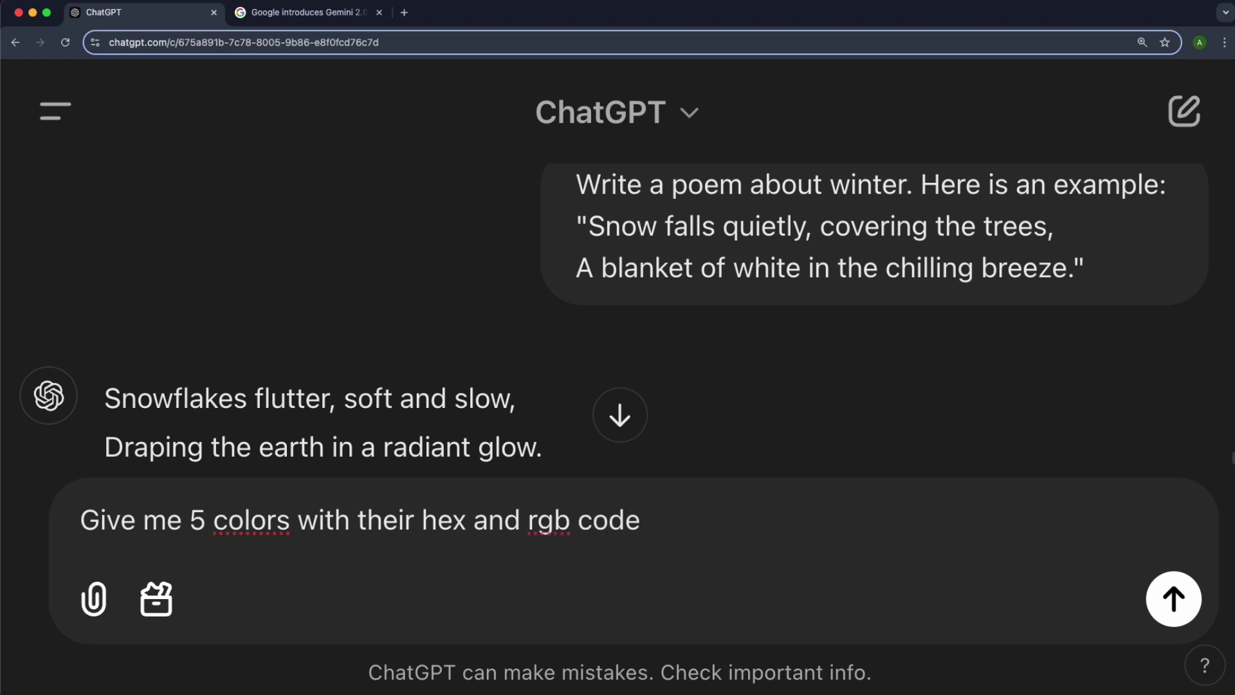
text(s)
key(shift+Return)
key(Return)
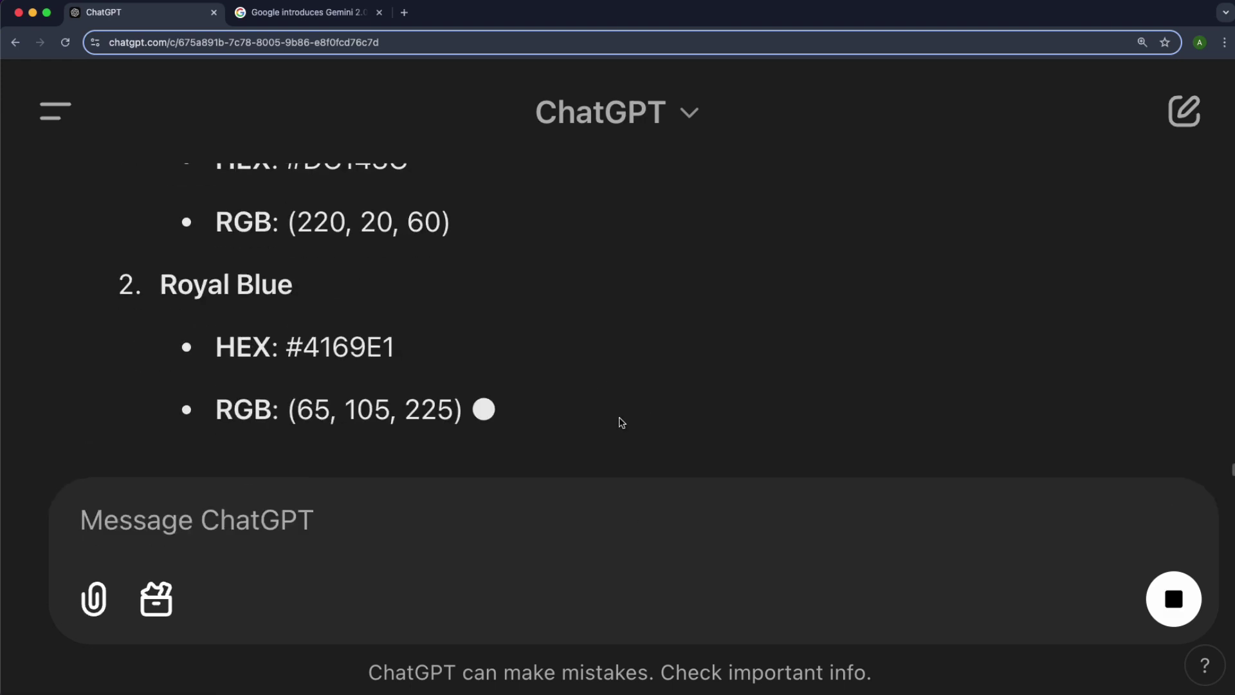
- Review the reply's layout of the five colors with their HEX and RGB codes at 200% page zoom
key(super+minus)
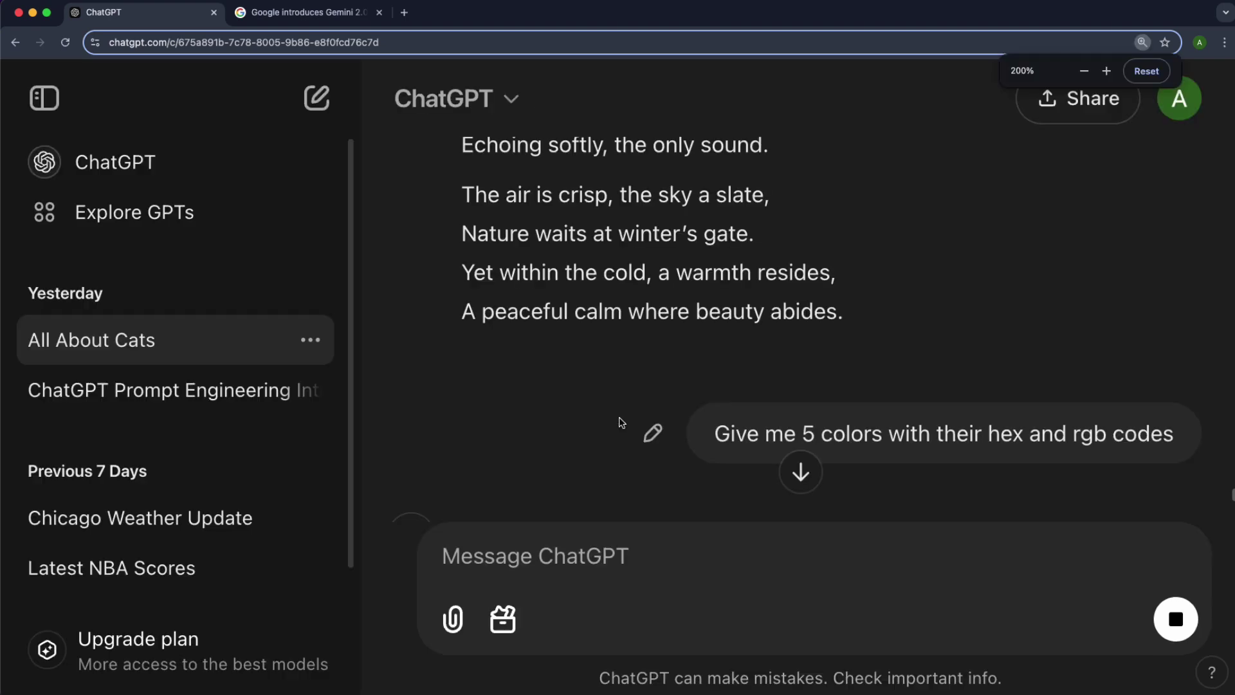
click(801, 472)
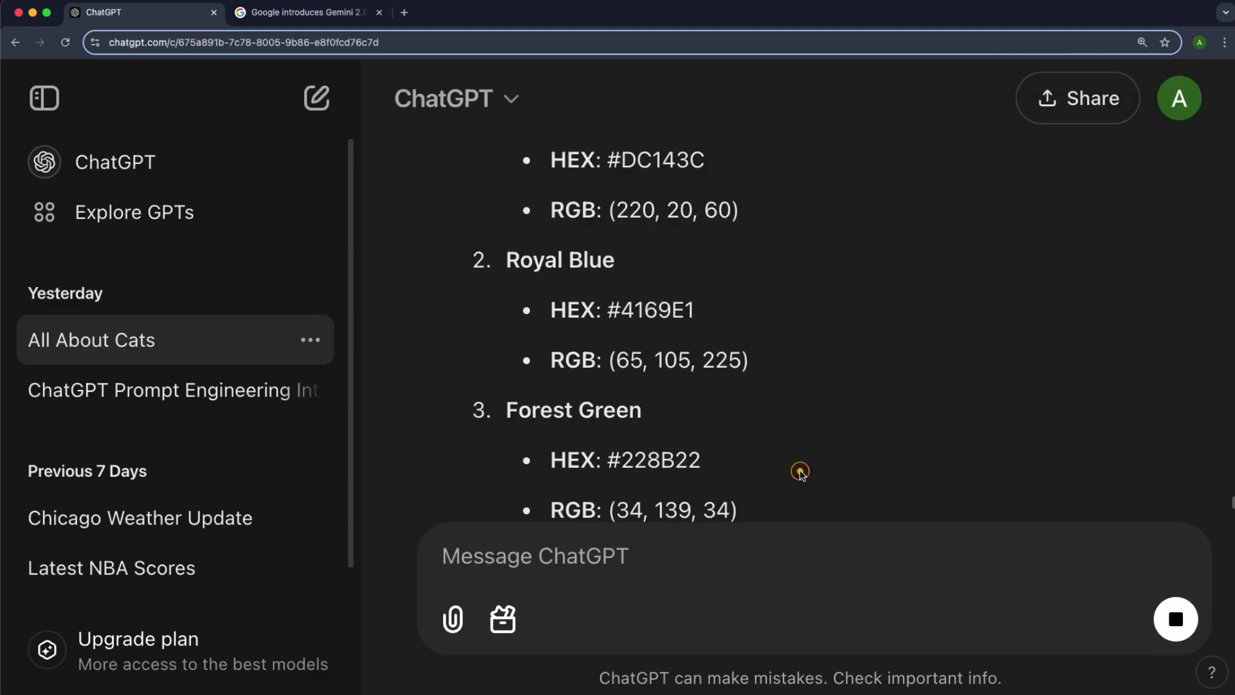
scroll(753, 404, up, 2)
scroll(708, 393, down, 4)
scroll(686, 386, up, 2)
scroll(686, 386, up, 9)
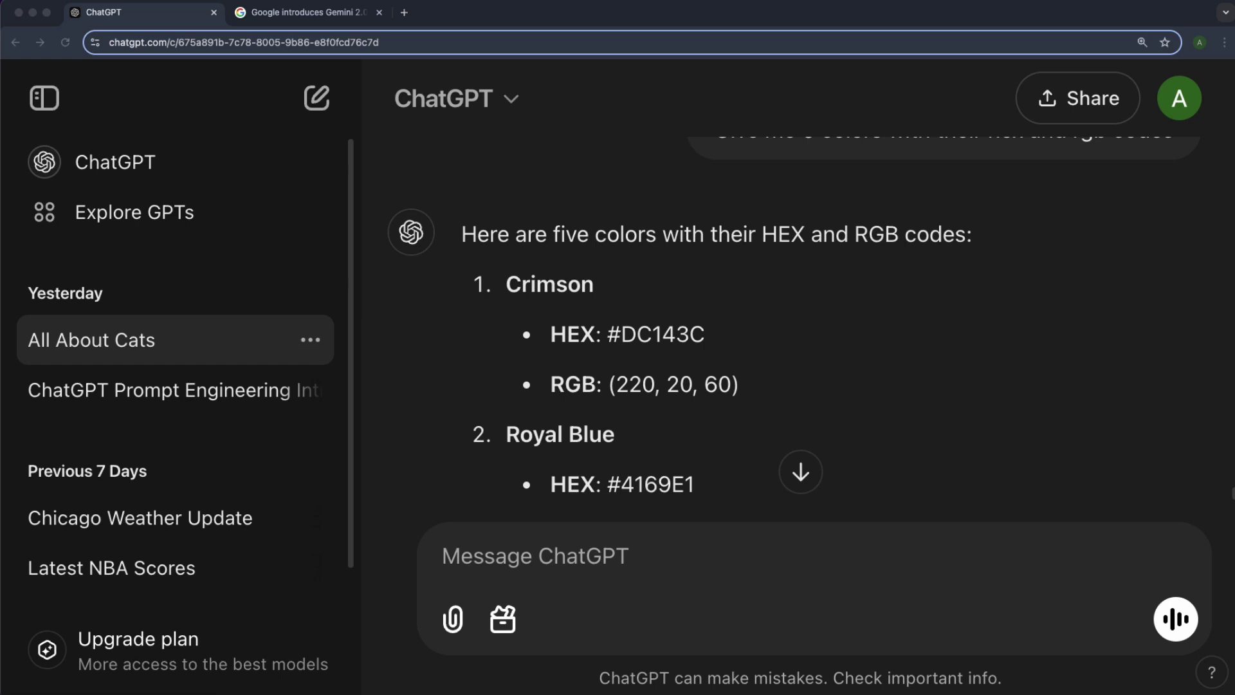
- Send "Please provide one line per color in this format: Purple - #800080 - (128, 0, 128)" and go to the new reply
click(550, 550)
text(Please provide one line per color in this format: Purple - #800080 - (128, 0, 128))
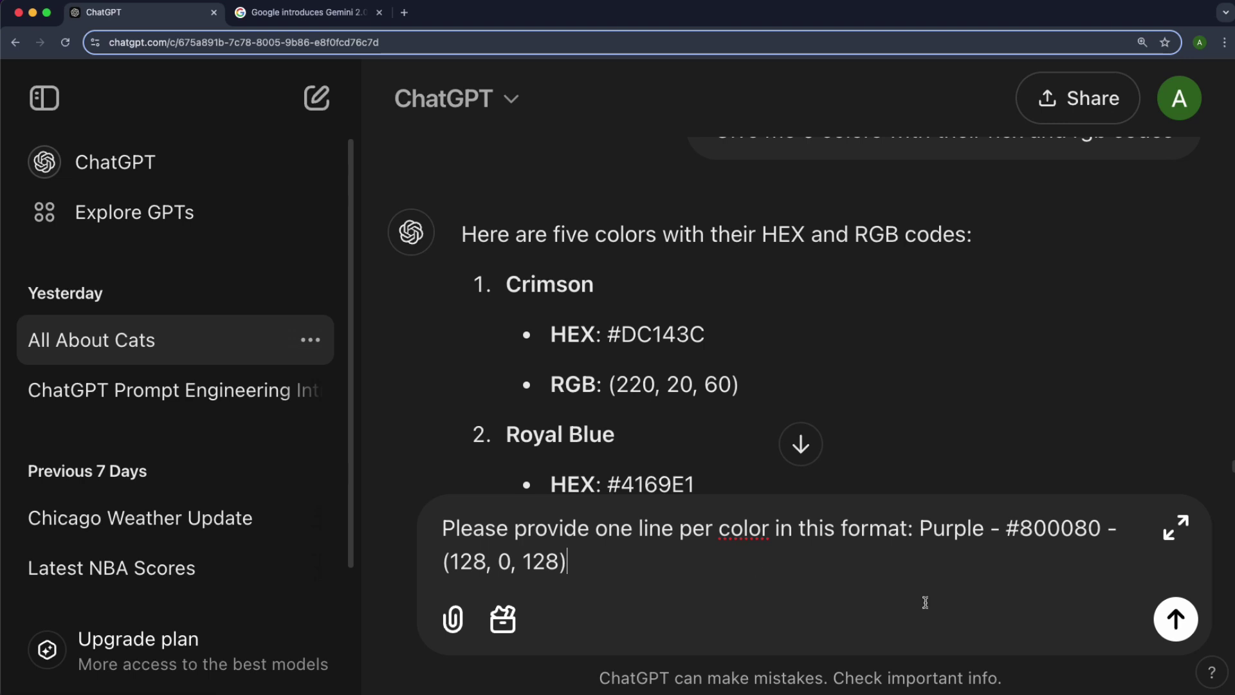
click(1177, 620)
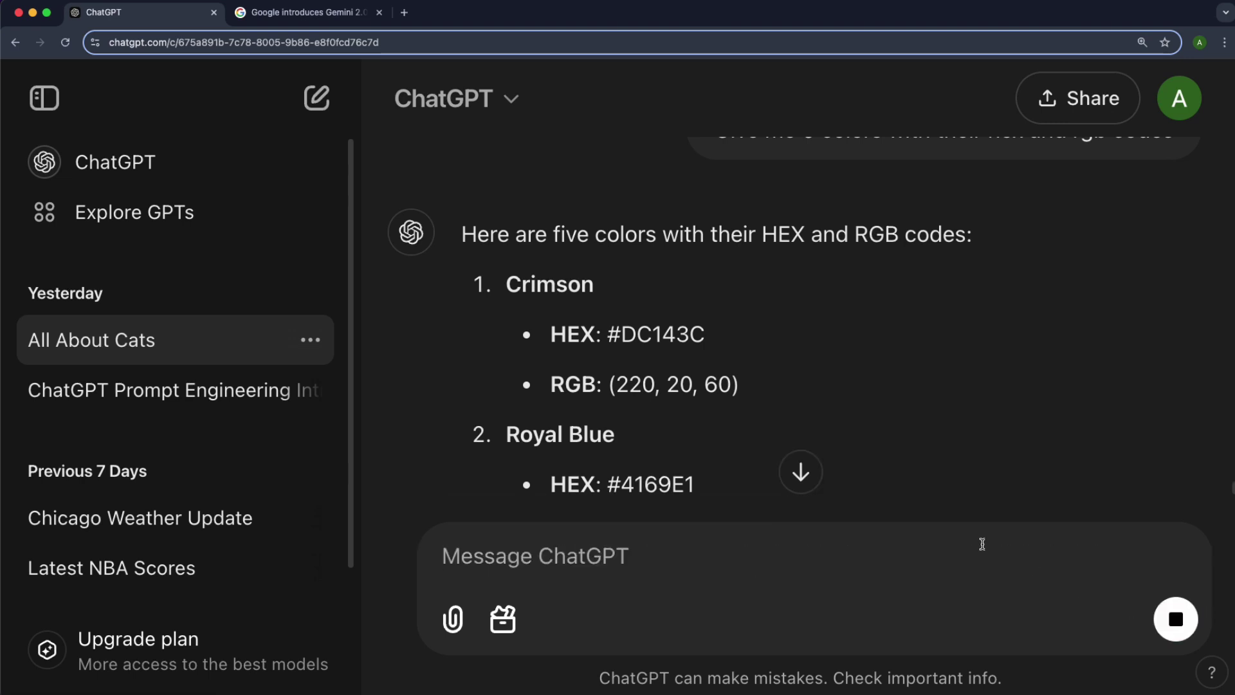
click(801, 472)
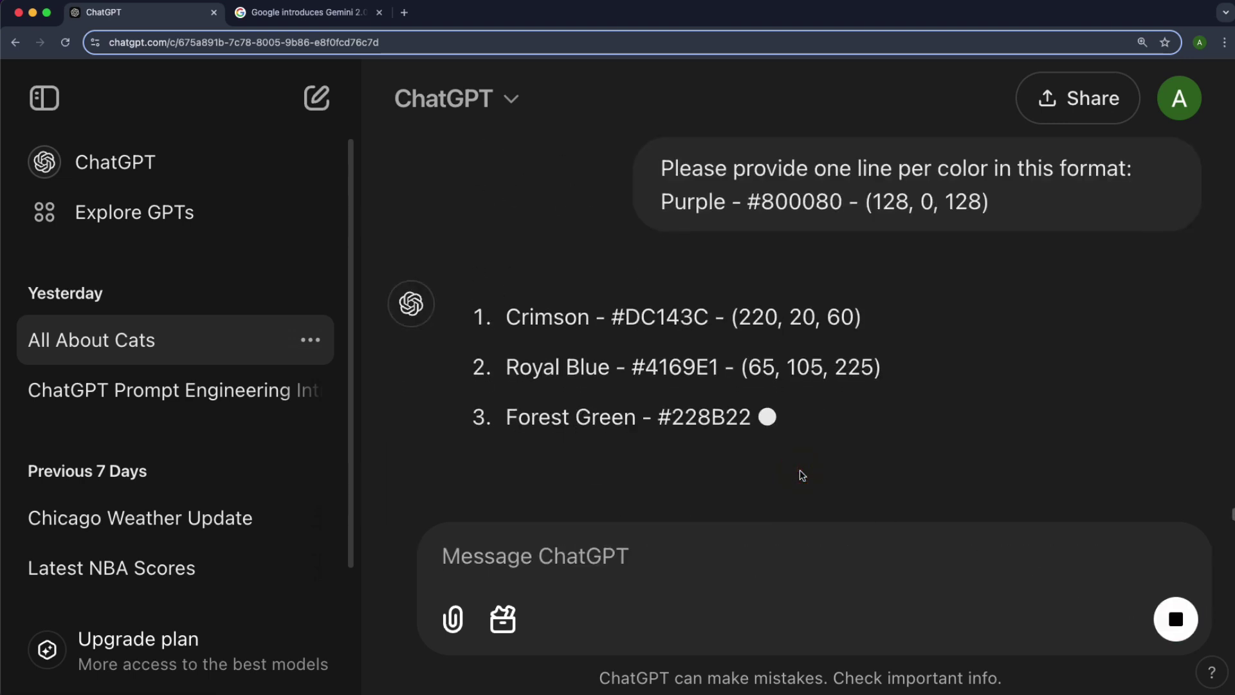
- Check the new color list line by line against the format requested in the prompt
scroll(876, 306, up, 1)
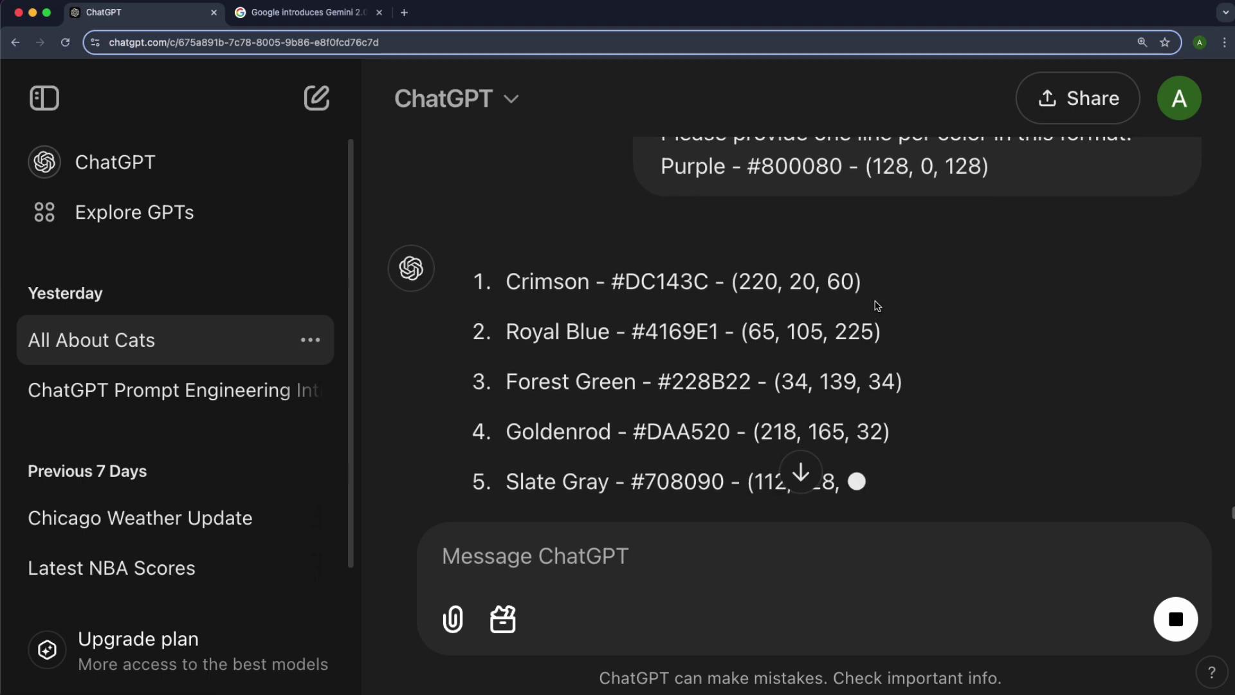
scroll(646, 335, up, 1)
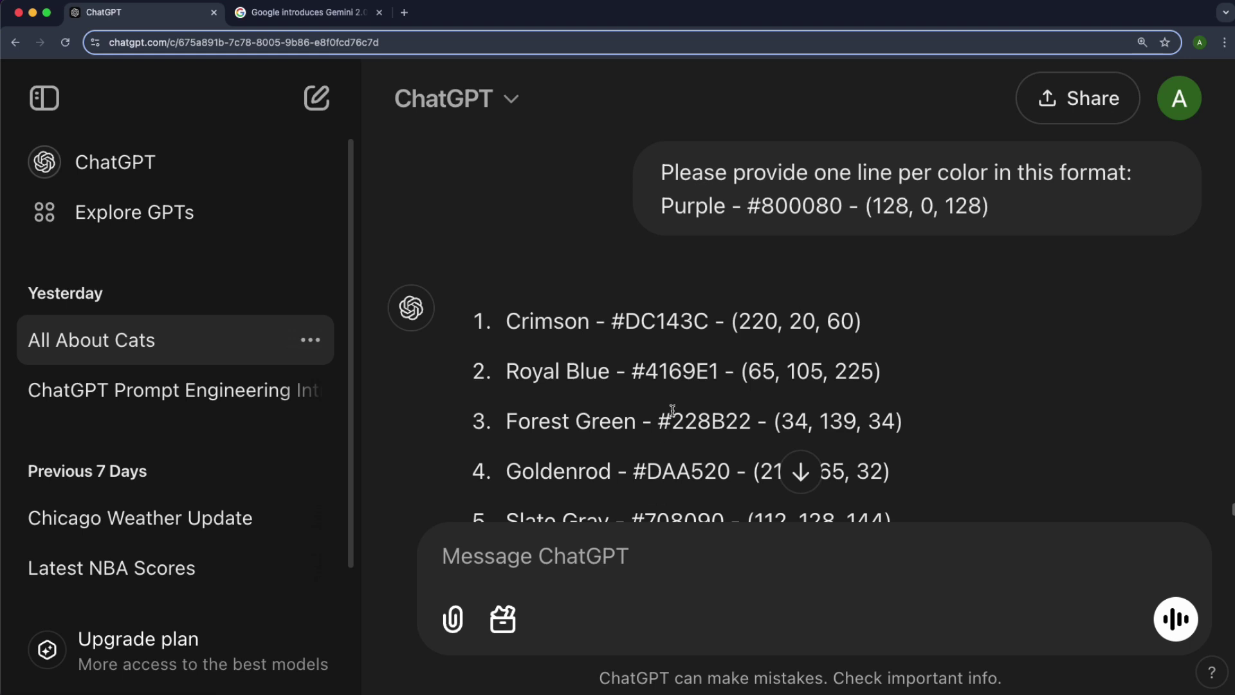
scroll(672, 425, down, 3)
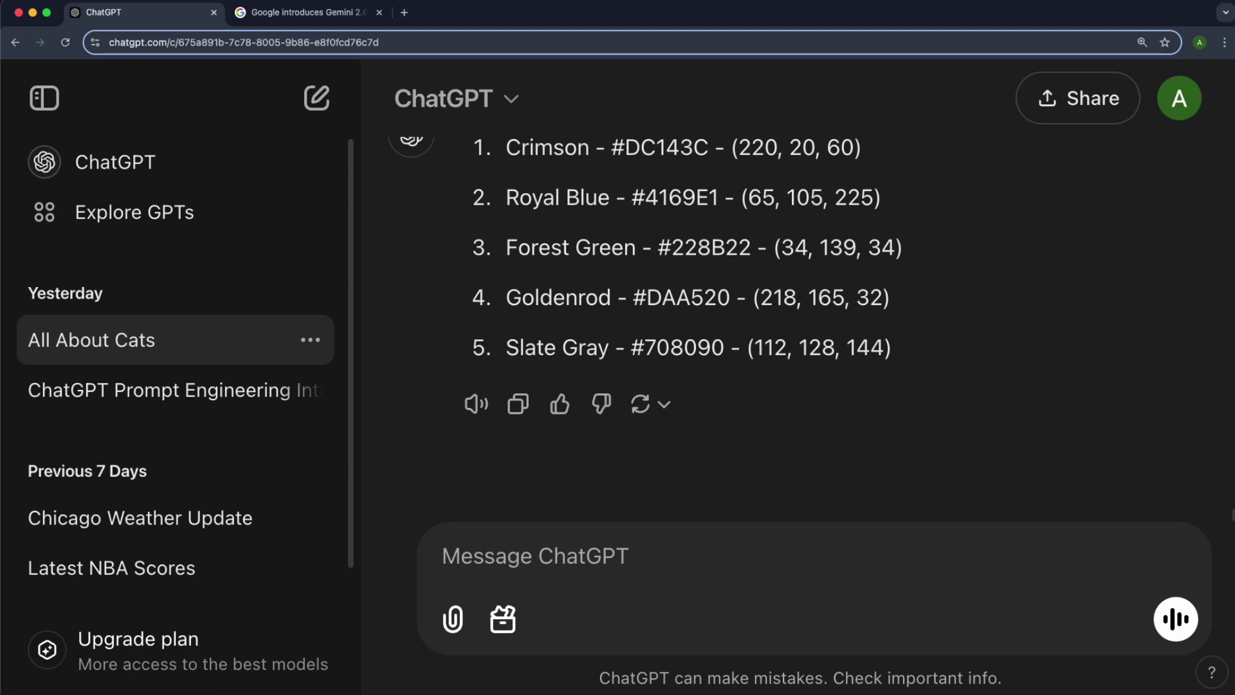
- Send the message "I'm bored." and look through the activity ideas in the reply
click(573, 561)
text(I'm bored.)
key(Return)
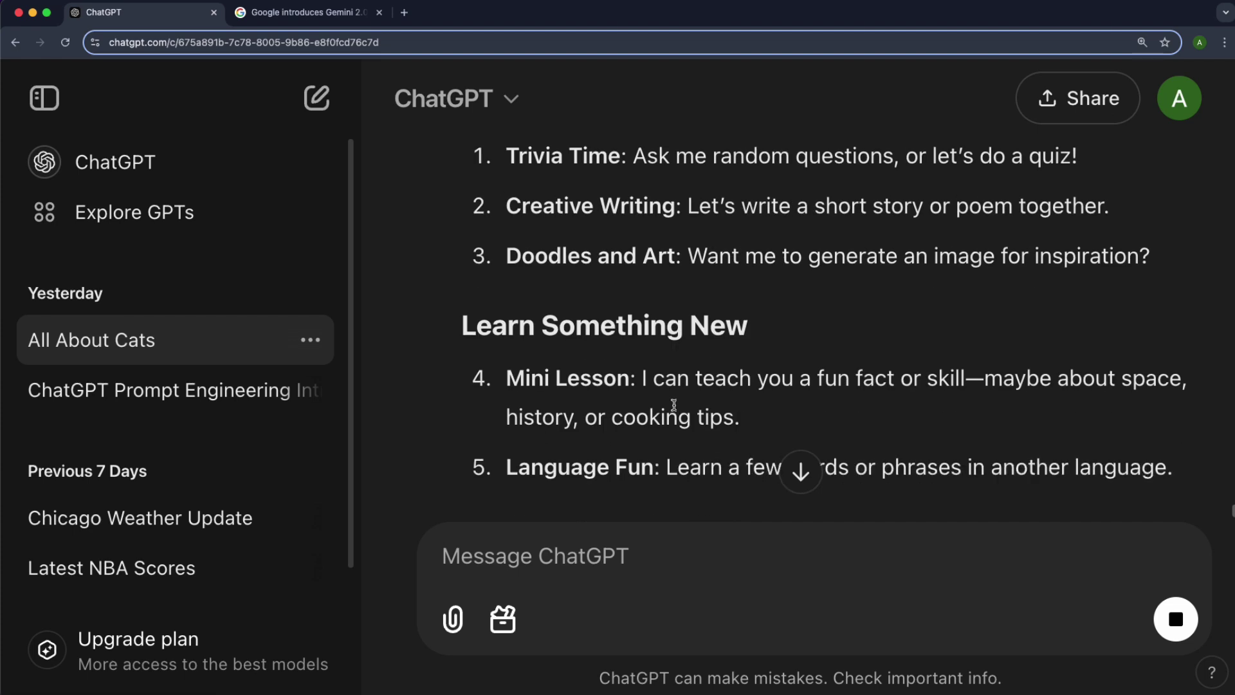
scroll(830, 345, up, 10)
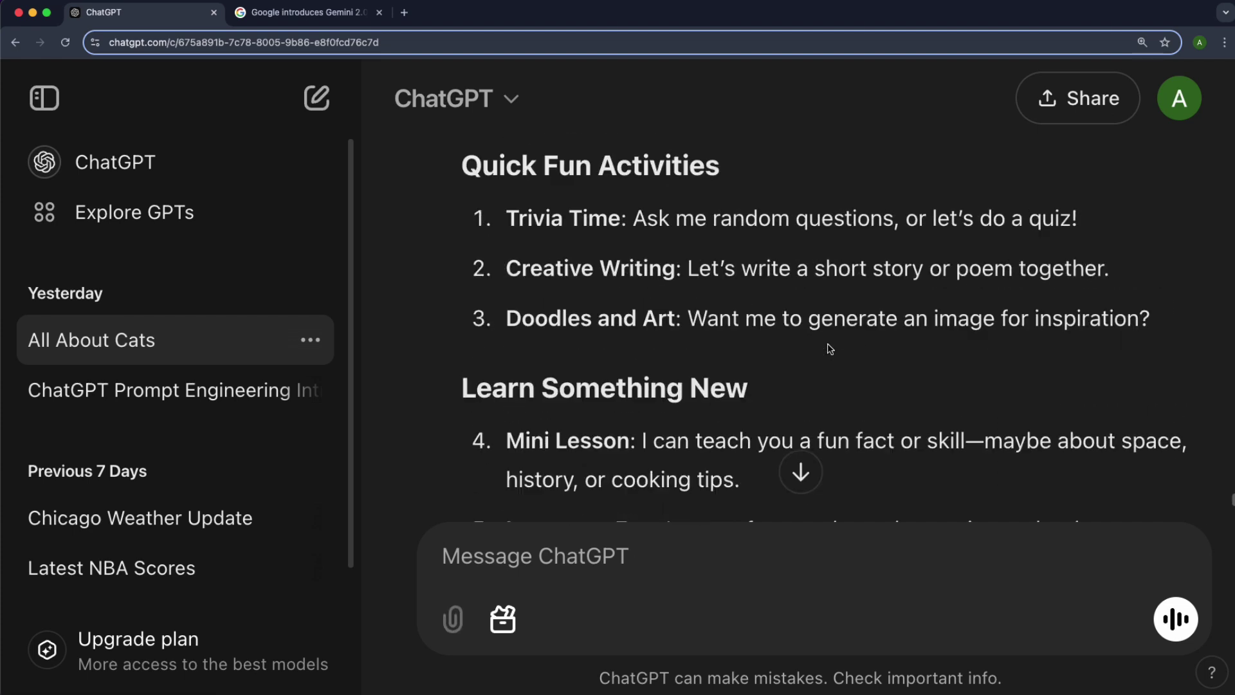
scroll(832, 346, down, 5)
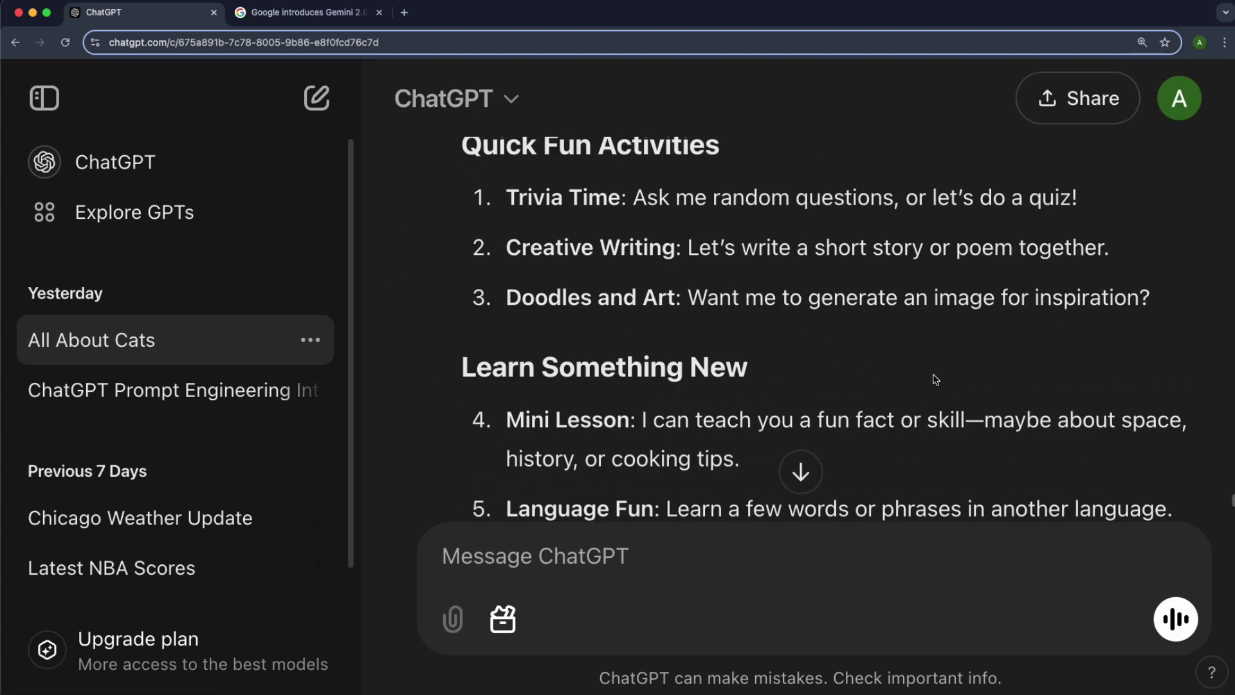
scroll(971, 360, up, 2)
- Send the message "Tell something interesting" and go to the new reply
click(714, 556)
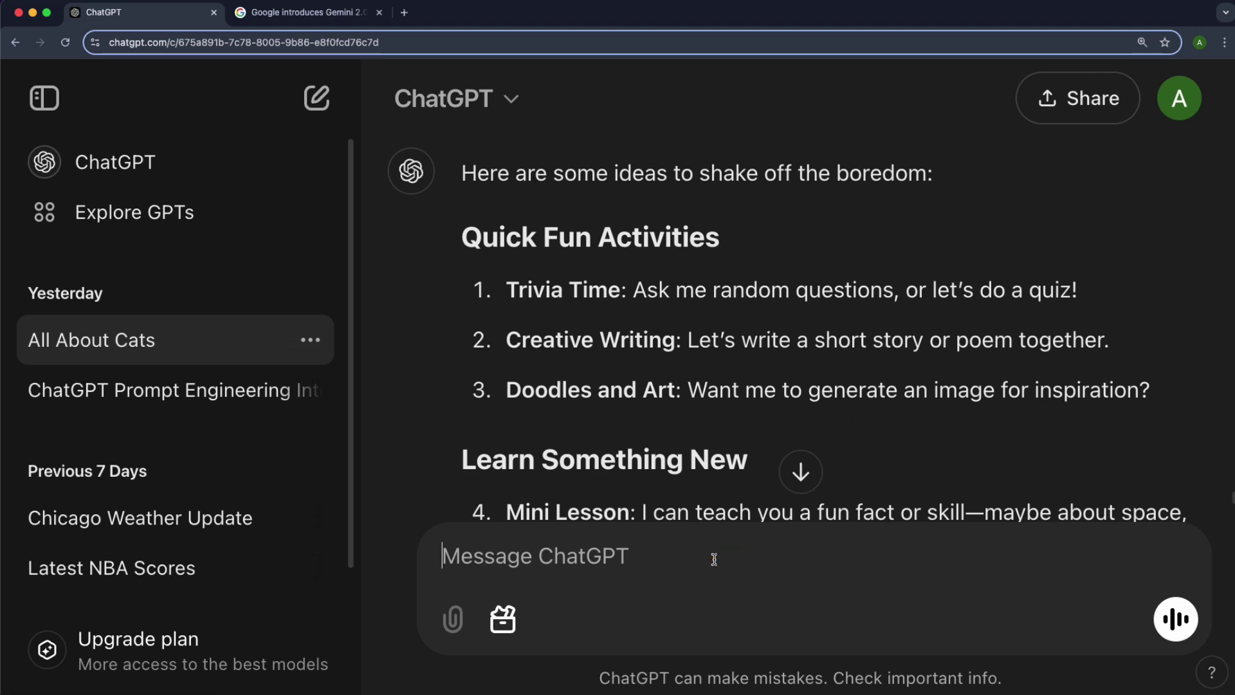
text(Twell m)
text(e)
key(BackSpace)
key(BackSpace)
key(BackSpace)
key(BackSpace)
key(BackSpace)
key(BackSpace)
key(BackSpace)
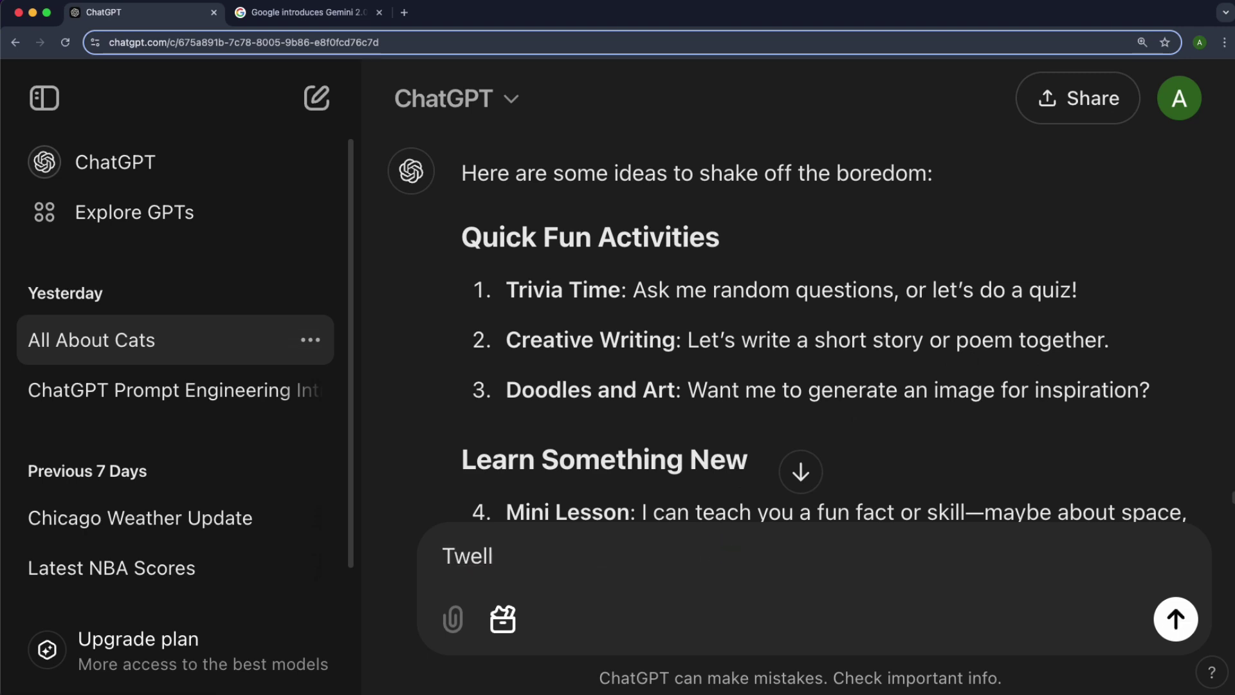
text(ell some)
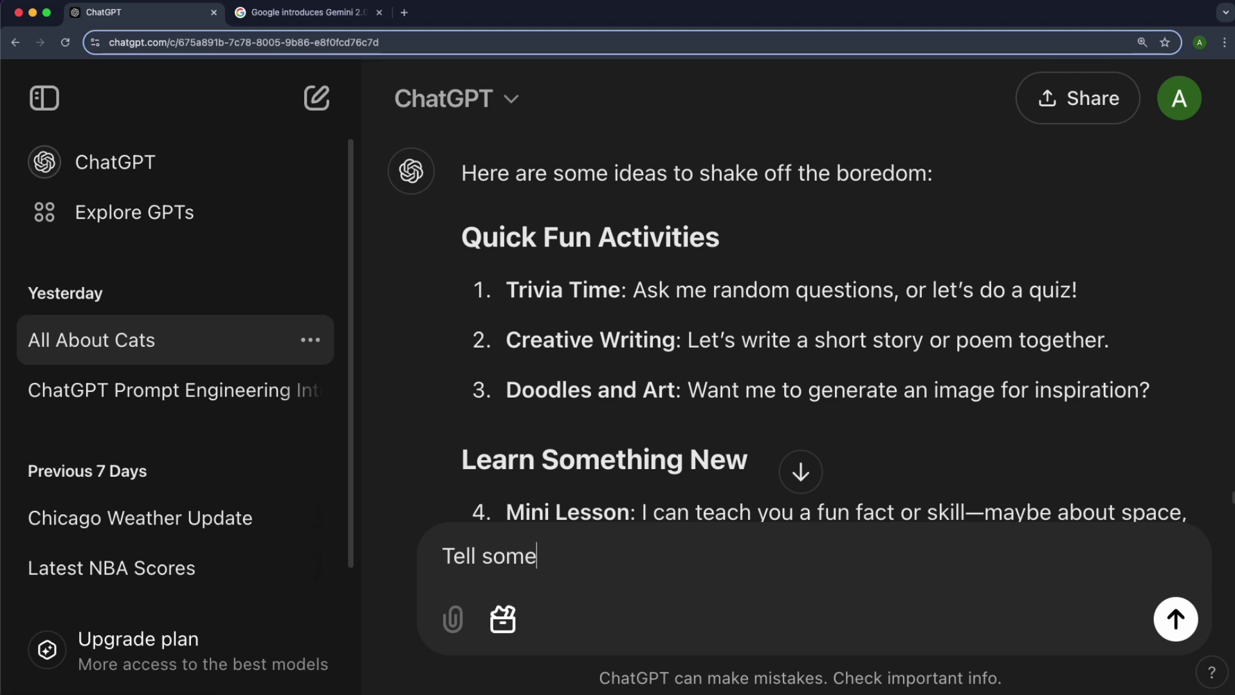
text(thing interesting)
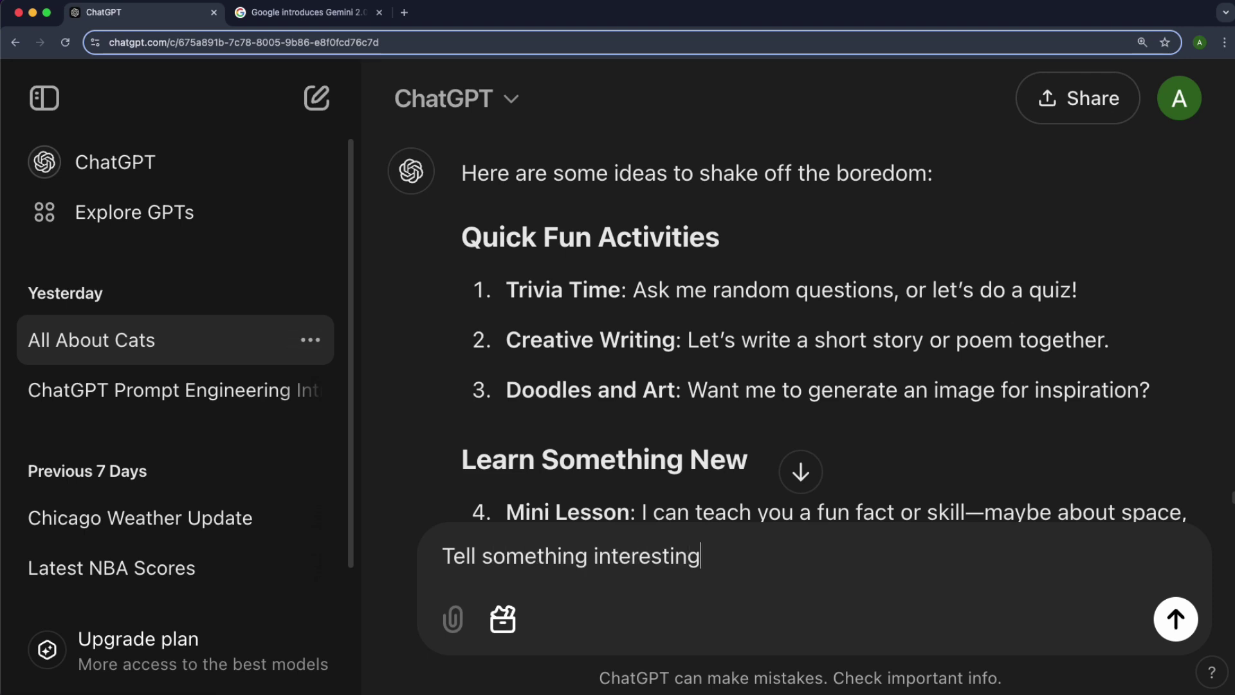
key(Return)
click(801, 473)
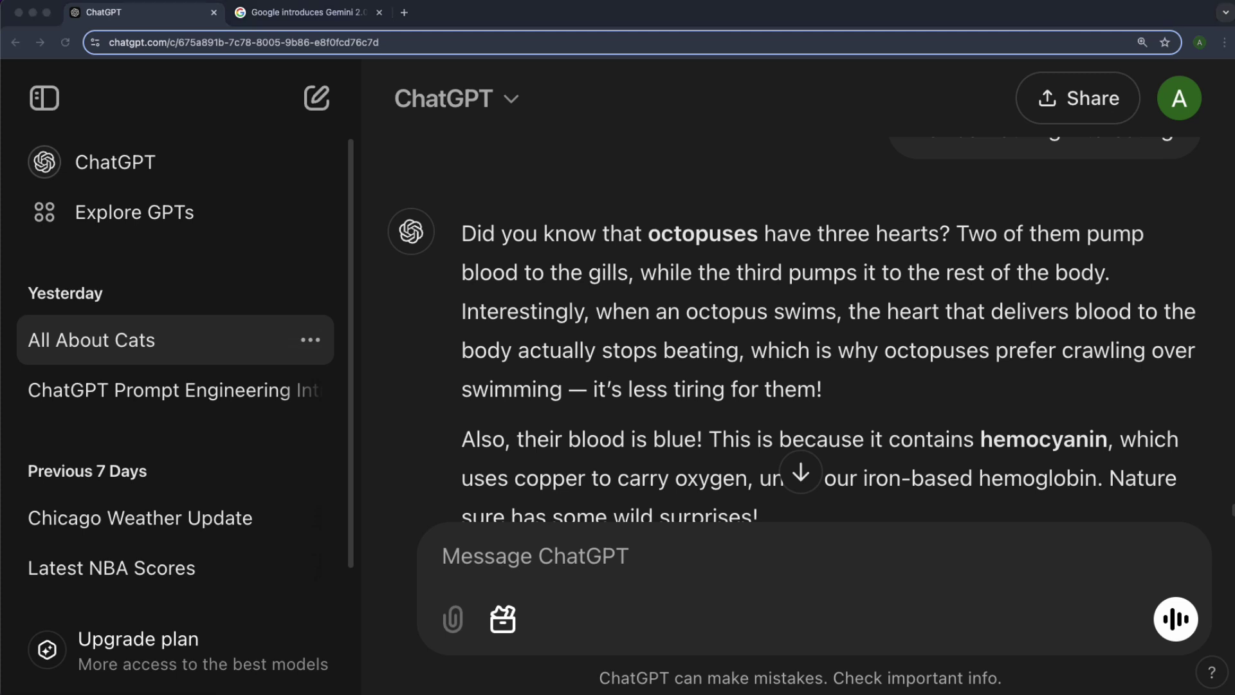
- Send the more focused message "Tell me something about space exploration" and go to the new reply
text(Tell)
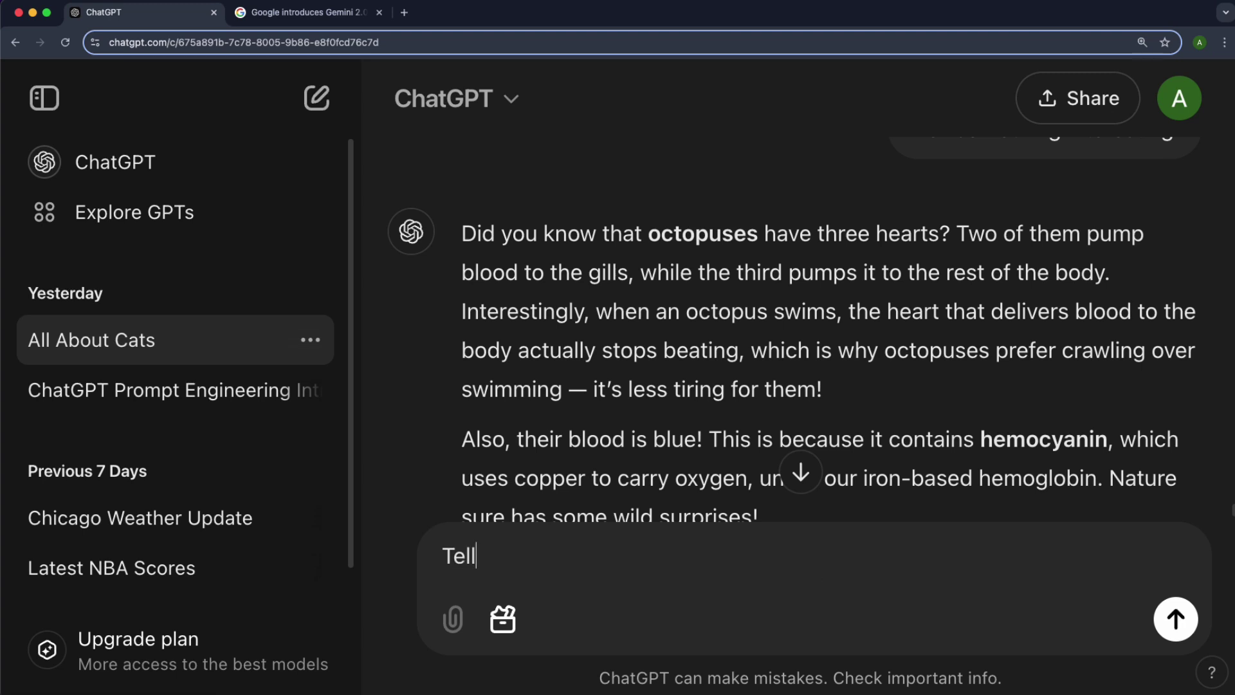
text( me something abou)
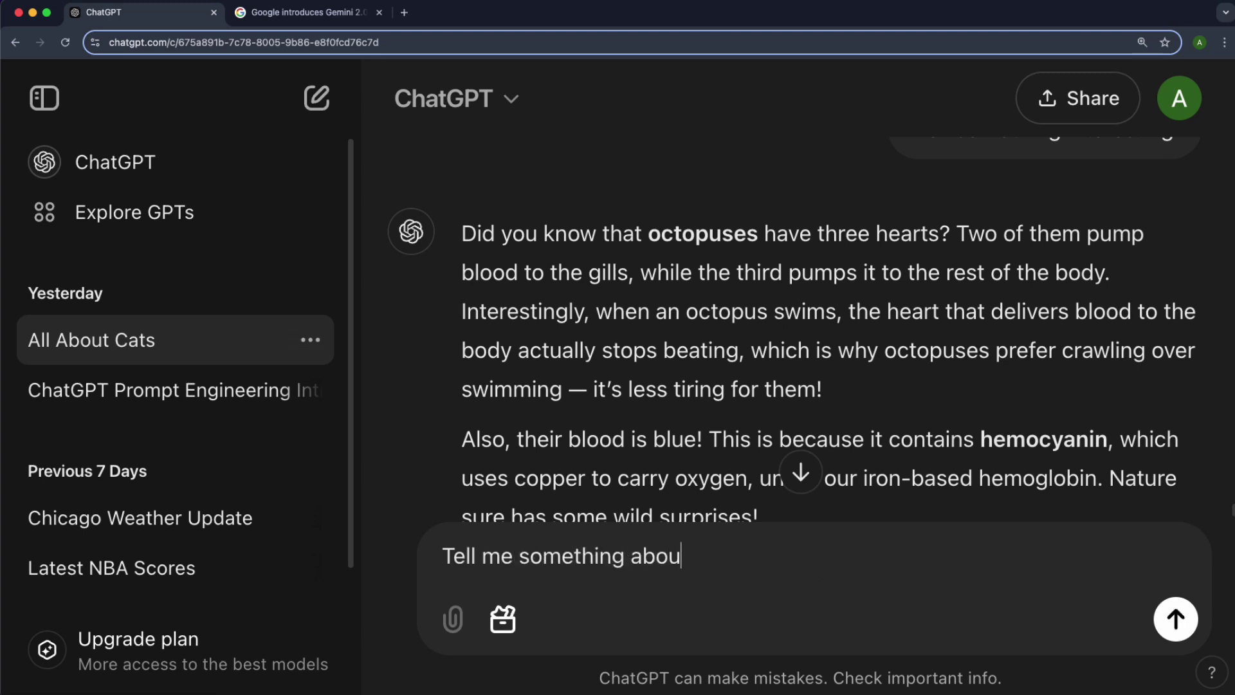
text(t space exploration)
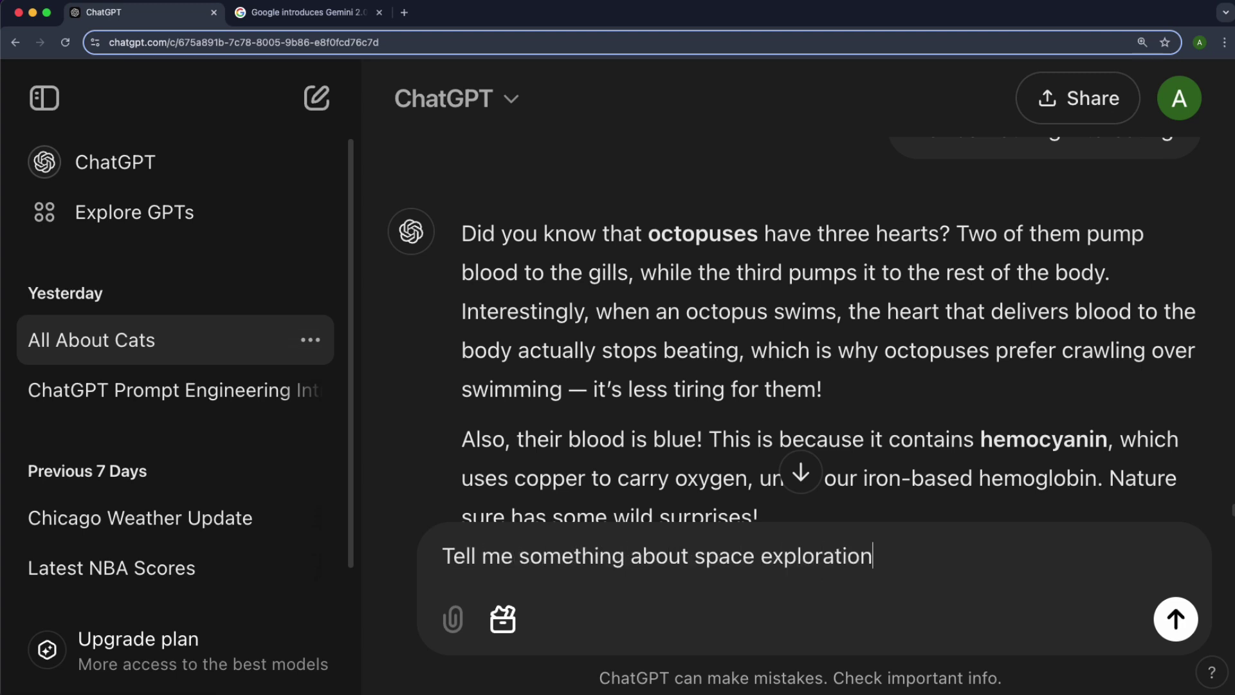
key(Return)
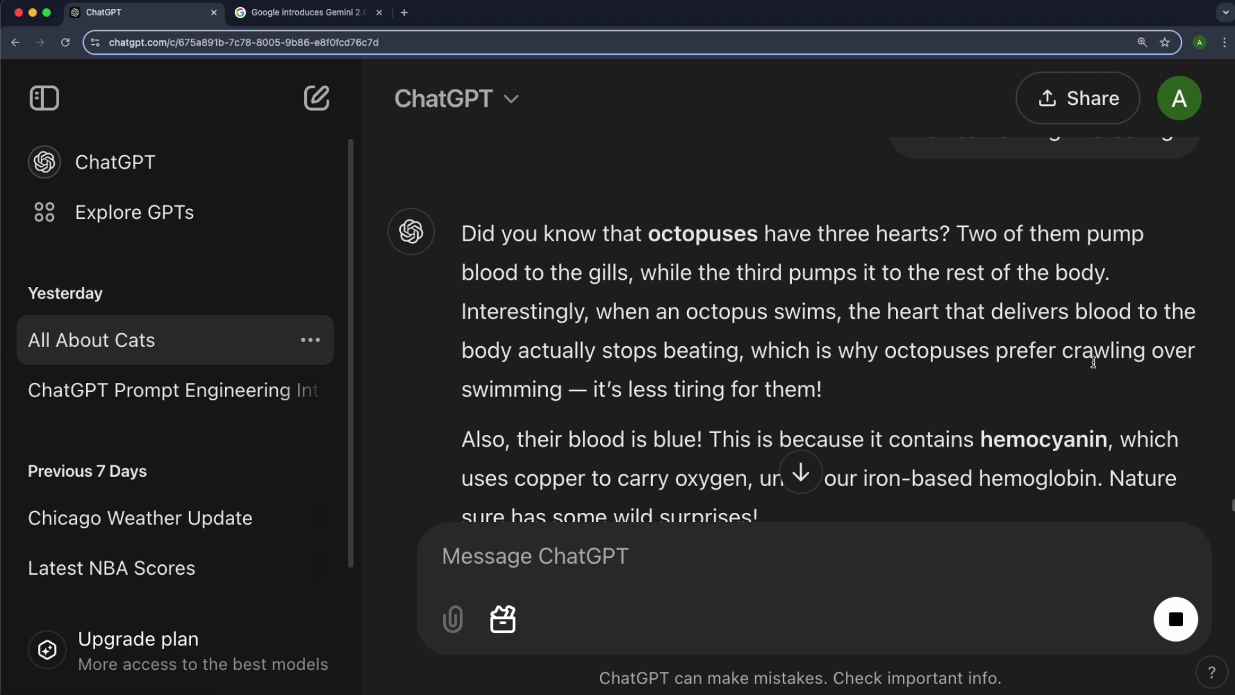
click(808, 481)
- Read through the whole reply about space exploration, from its opening fact to the closing paragraph
scroll(937, 432, up, 3)
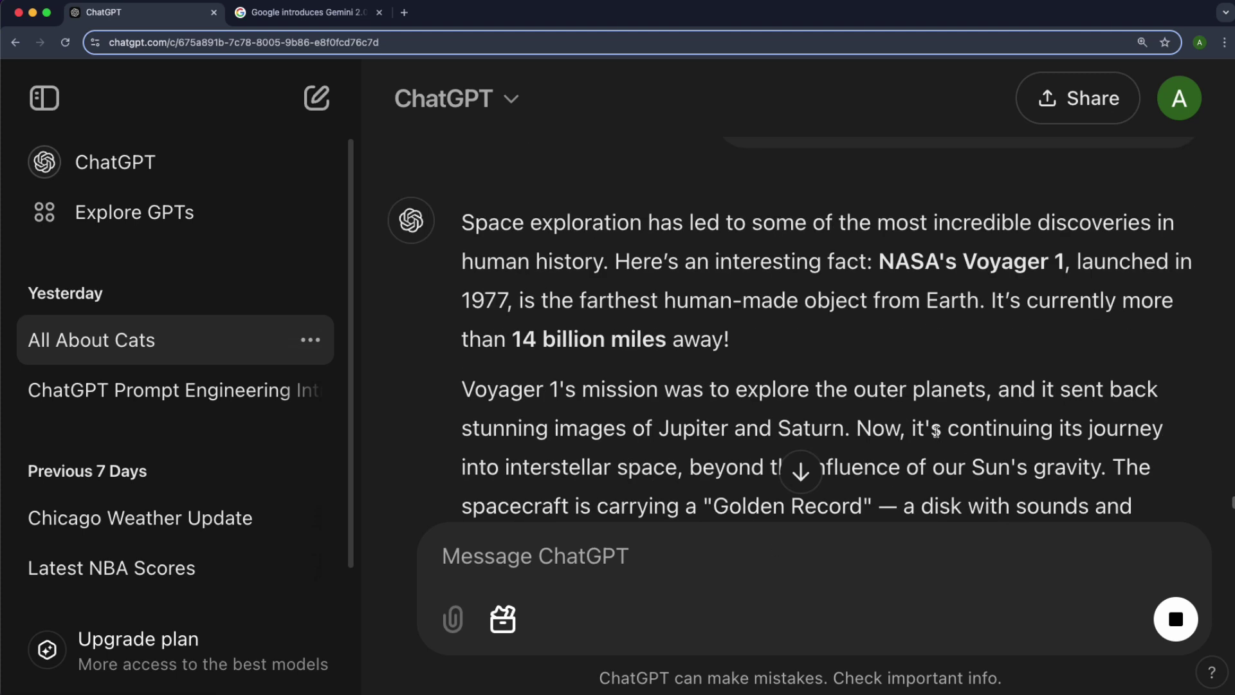
scroll(974, 341, up, 1)
scroll(983, 365, down, 10)
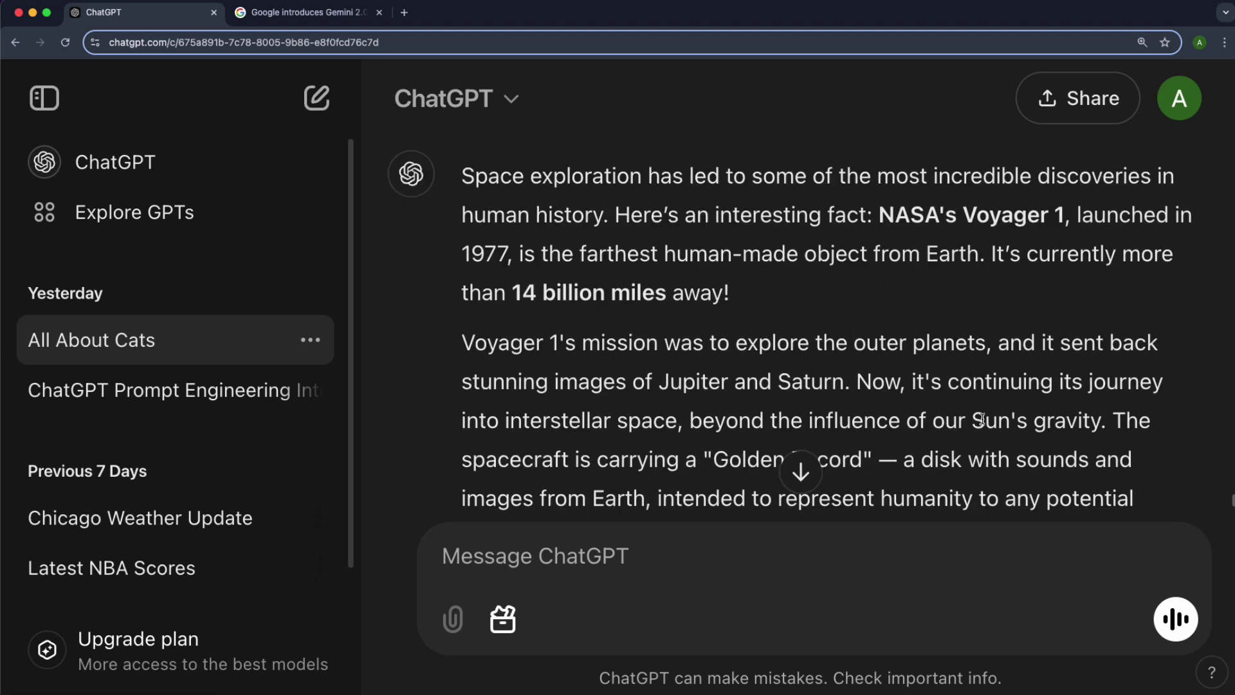
scroll(984, 424, down, 3)
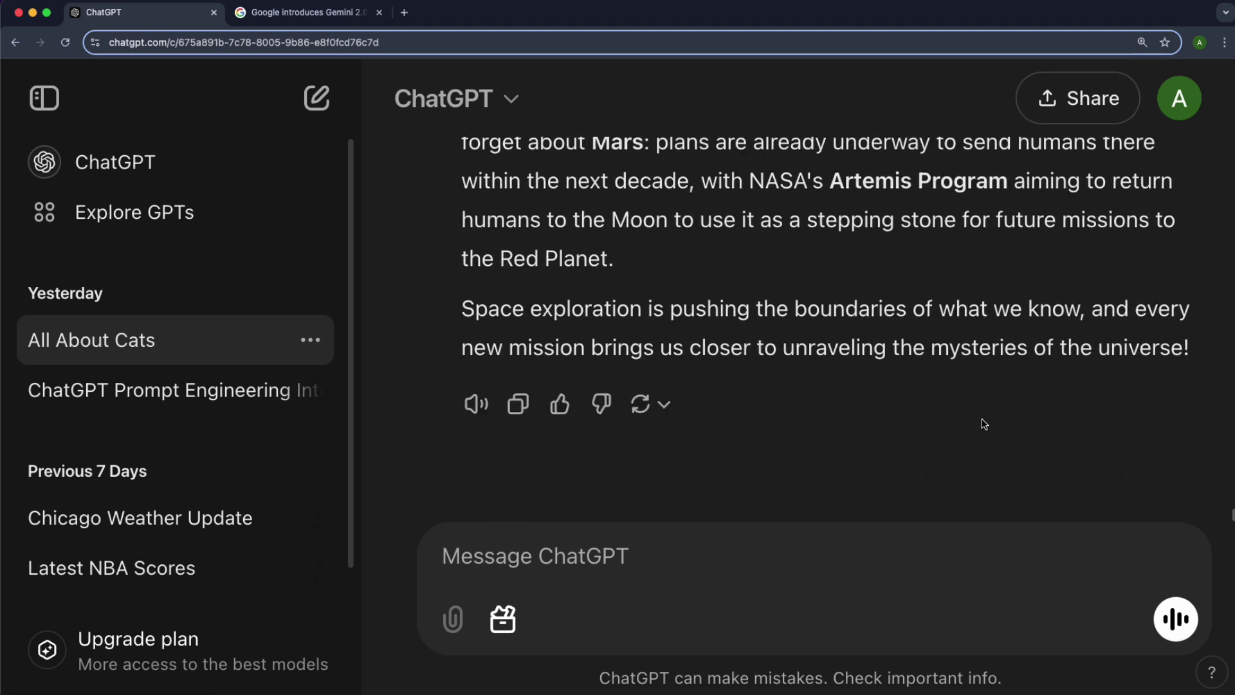
scroll(1020, 349, up, 5)
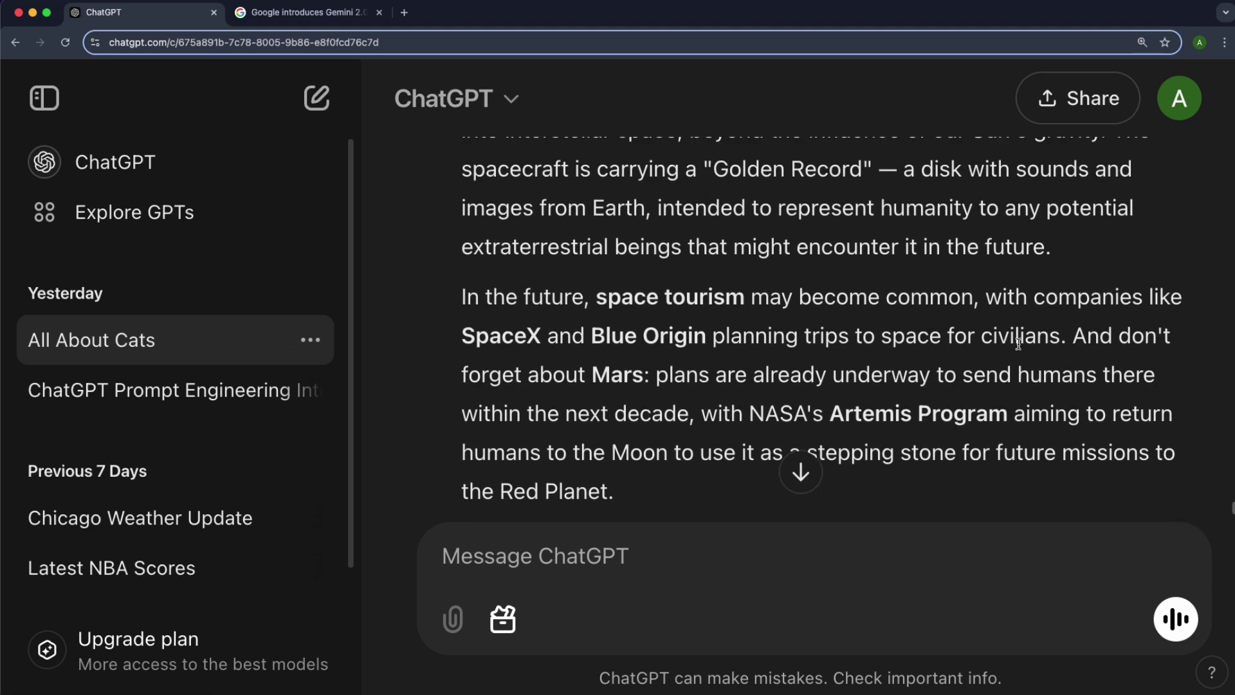
scroll(1020, 348, up, 3)
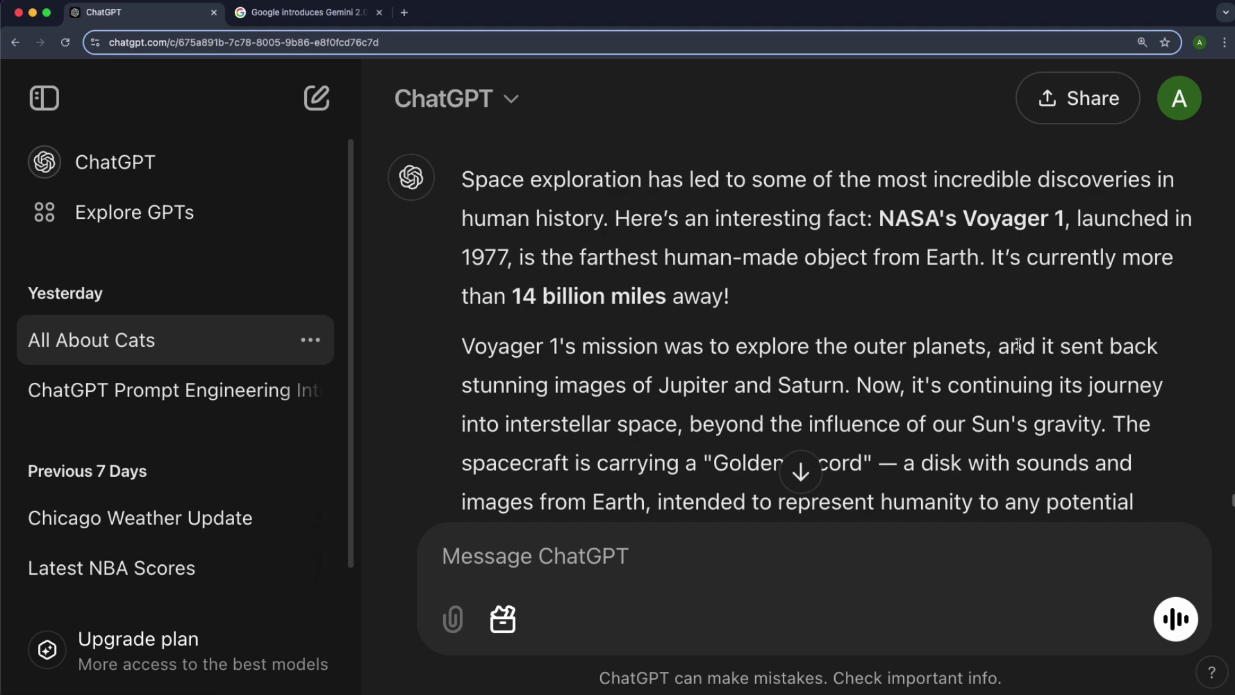
scroll(1017, 347, up, 2)
scroll(1015, 350, down, 10)
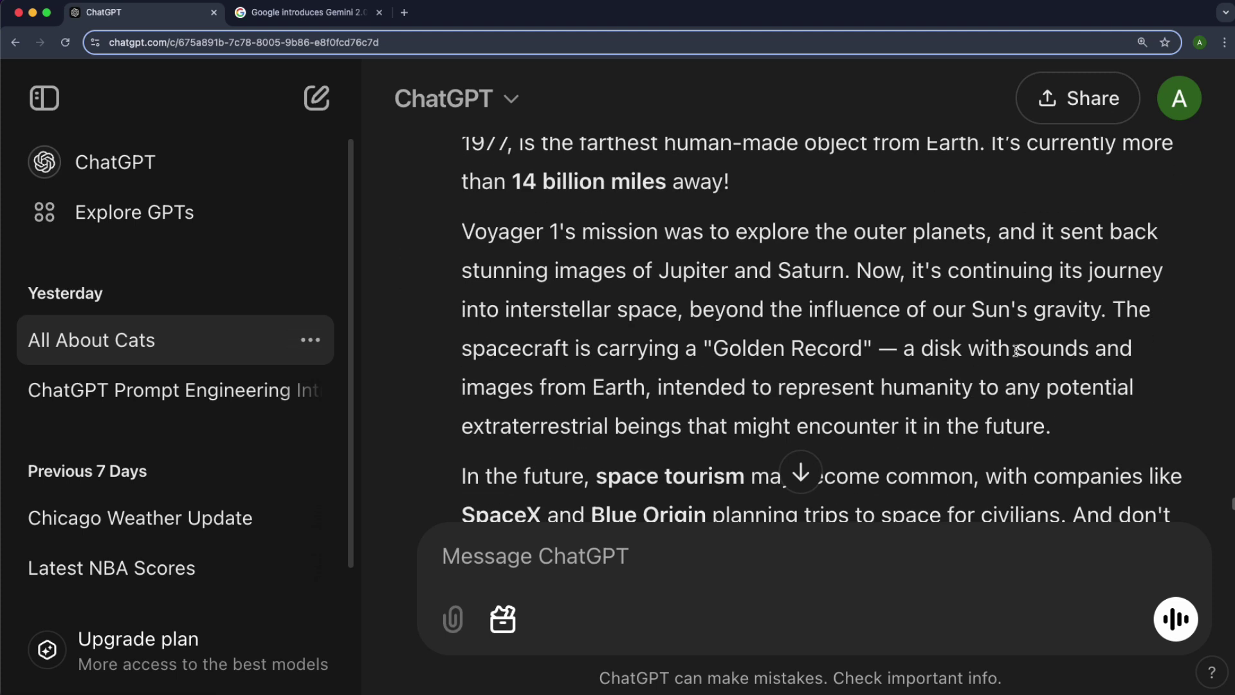
scroll(1019, 349, up, 3)
scroll(1018, 349, up, 6)
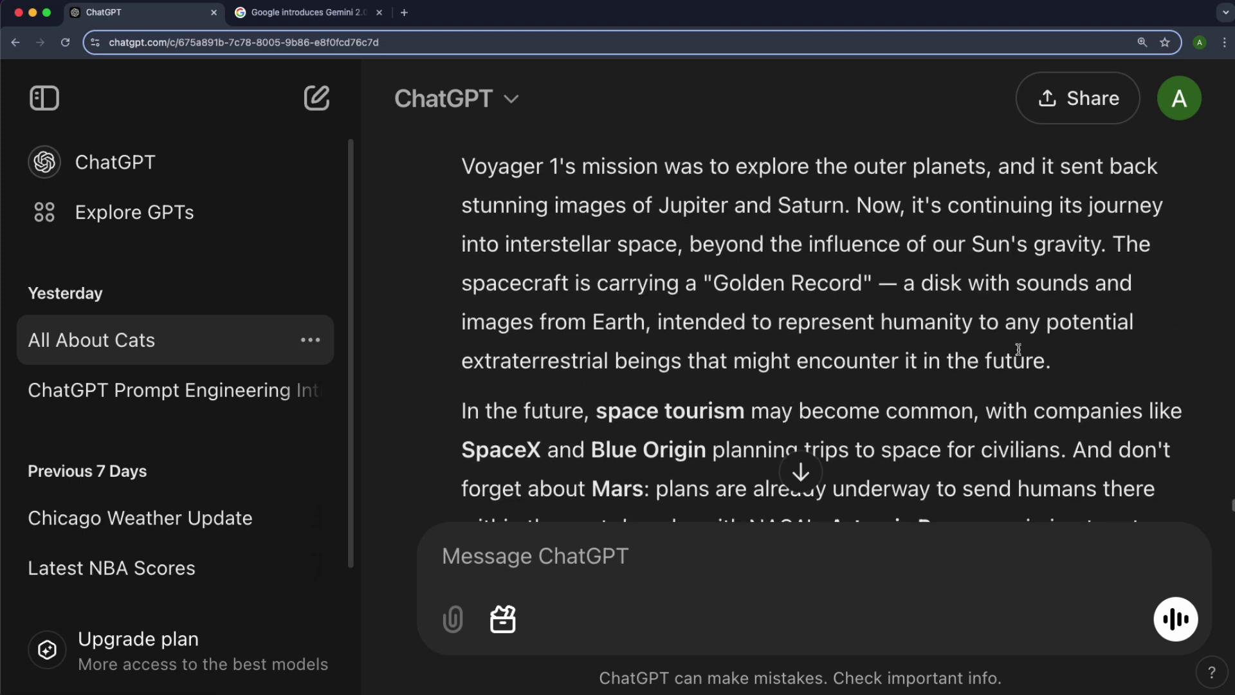
scroll(1038, 331, up, 3)
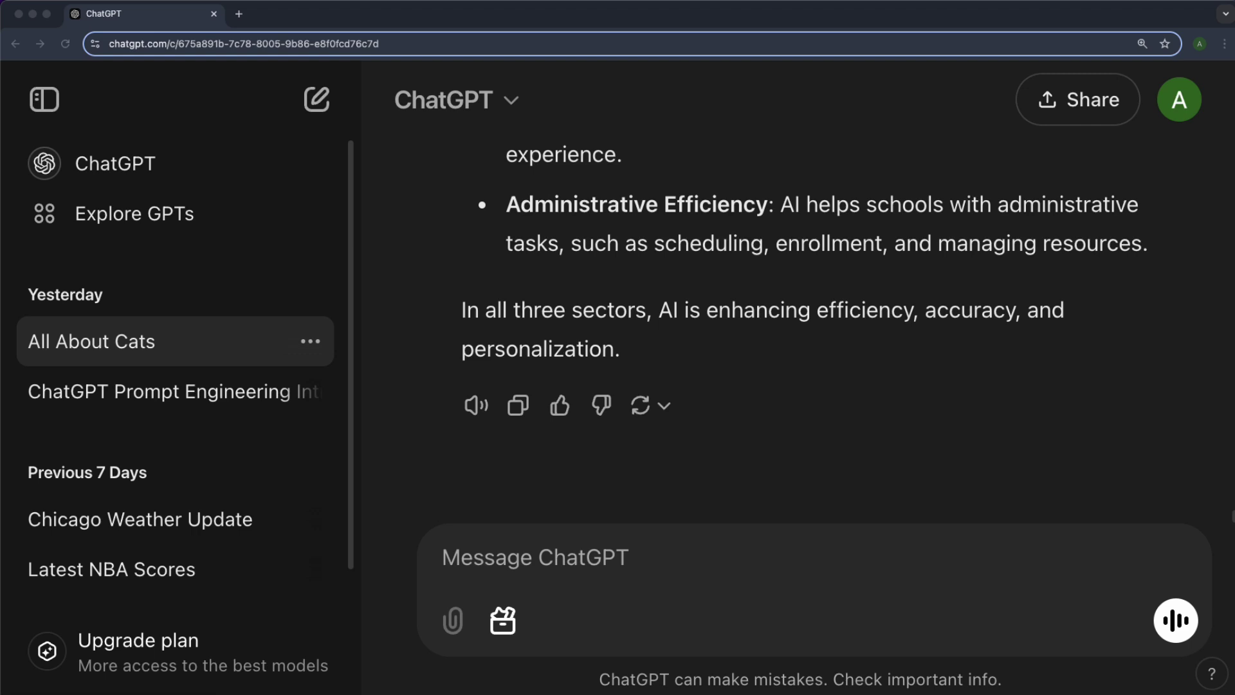
- Send a prompt asking for AI's history, workings, latest developments, healthcare, finance and education applications, ethical concerns and future predictions in under 500 words
click(691, 550)
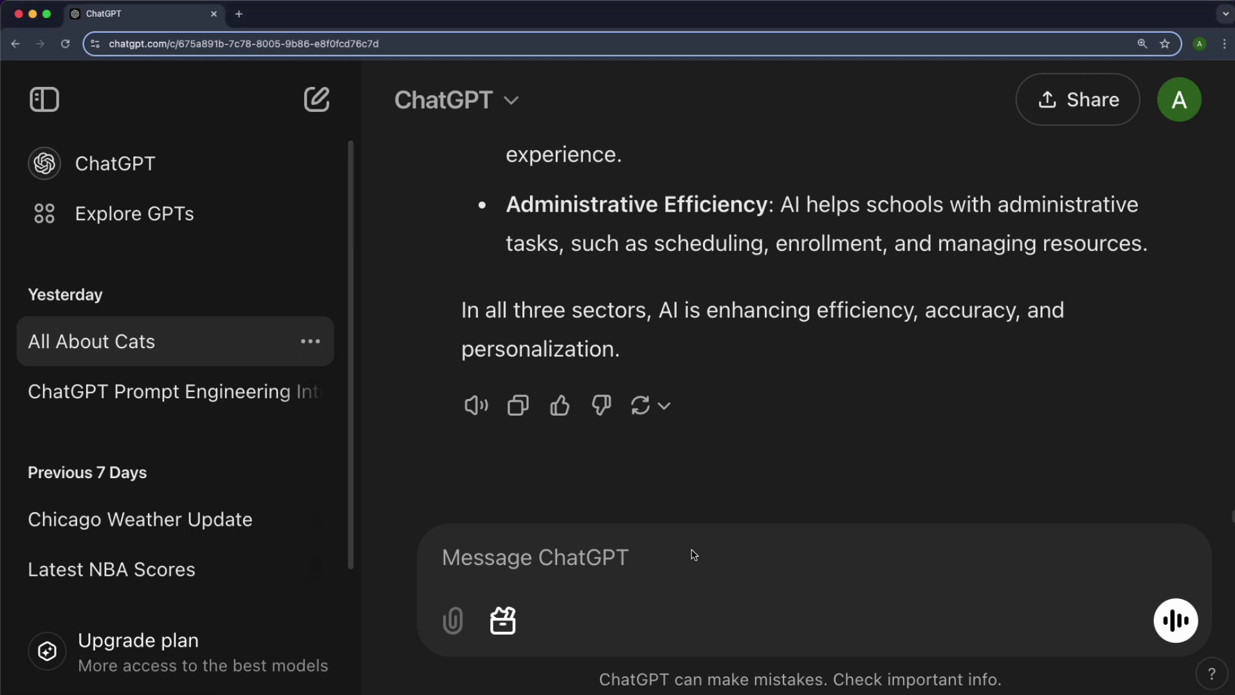
click(658, 540)
text(Can you explain the history of AI, how it works, the latest developments, its application in healthcare, finance, and education, the ethical concerns surrounding it, and predict what the future holds? Keep it under 500 words.)
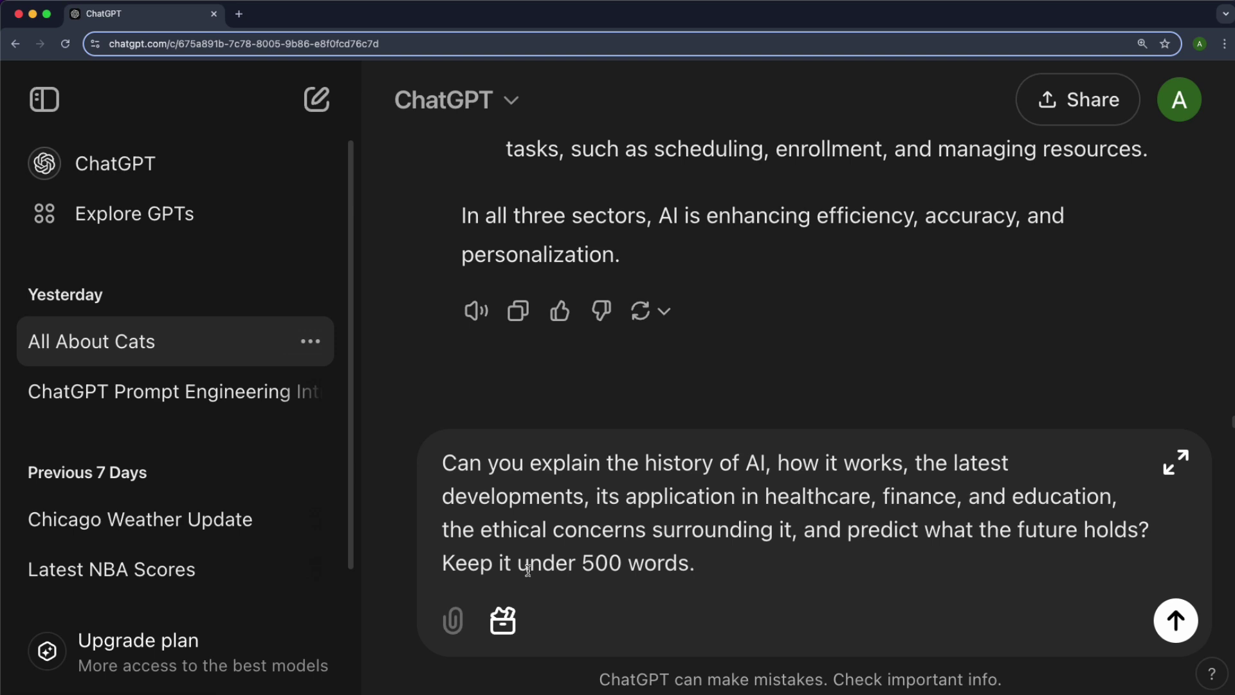
click(1176, 622)
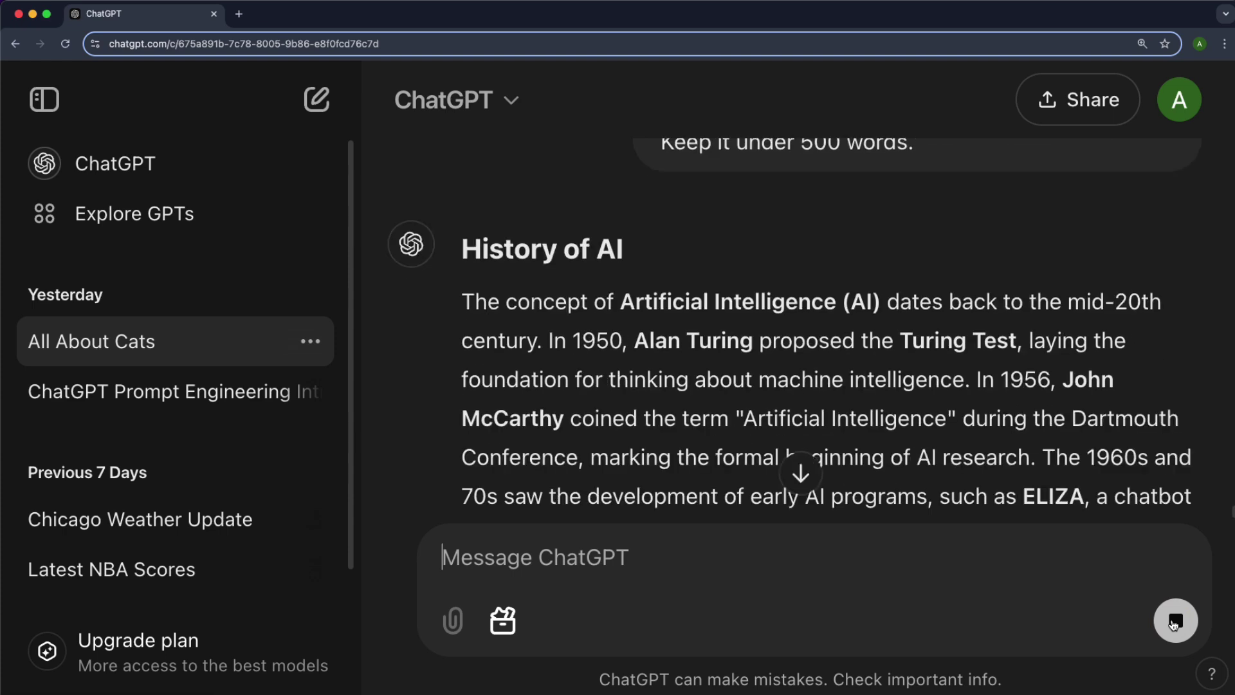
click(801, 474)
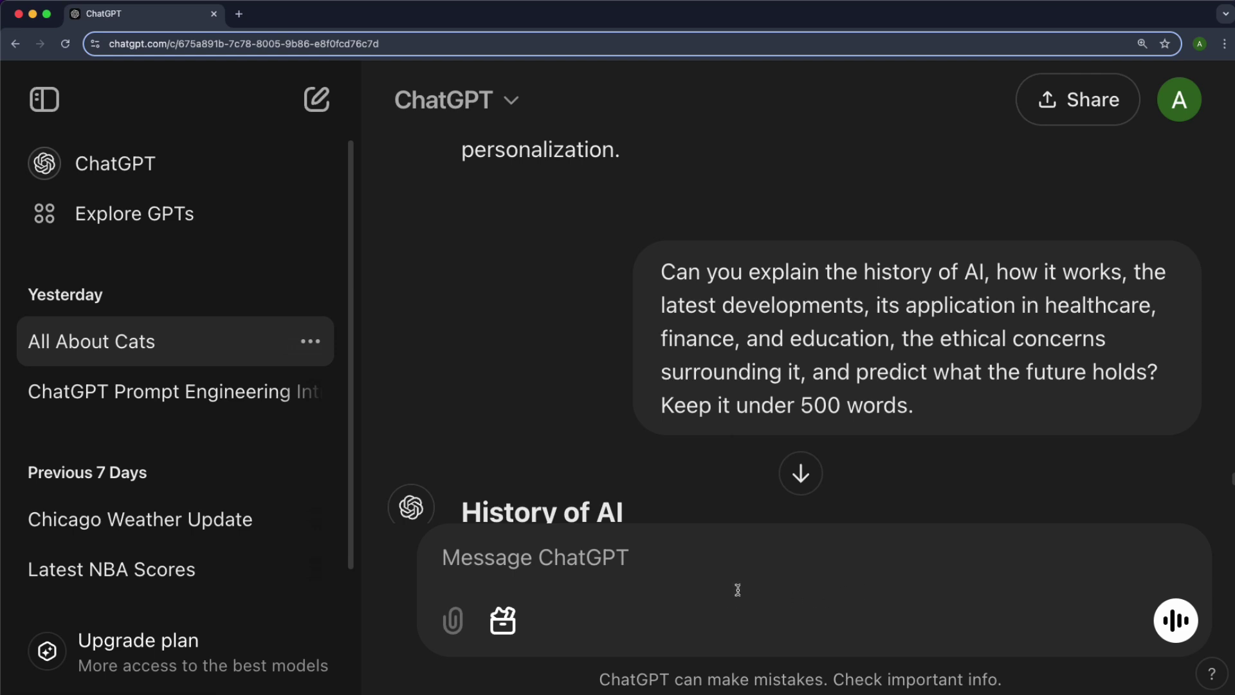
- Examine how the AI reply covers each topic of the multi-part prompt, from history to future outlook
scroll(779, 513, down, 3)
scroll(778, 513, down, 15)
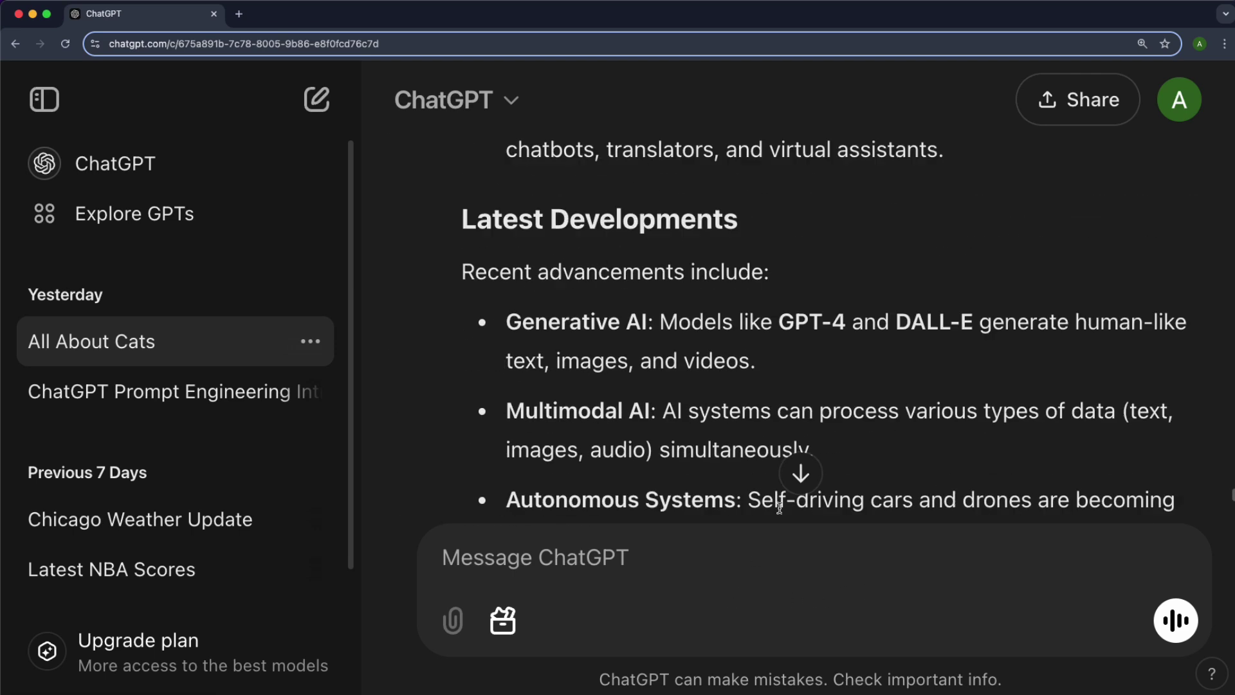
scroll(780, 495, down, 10)
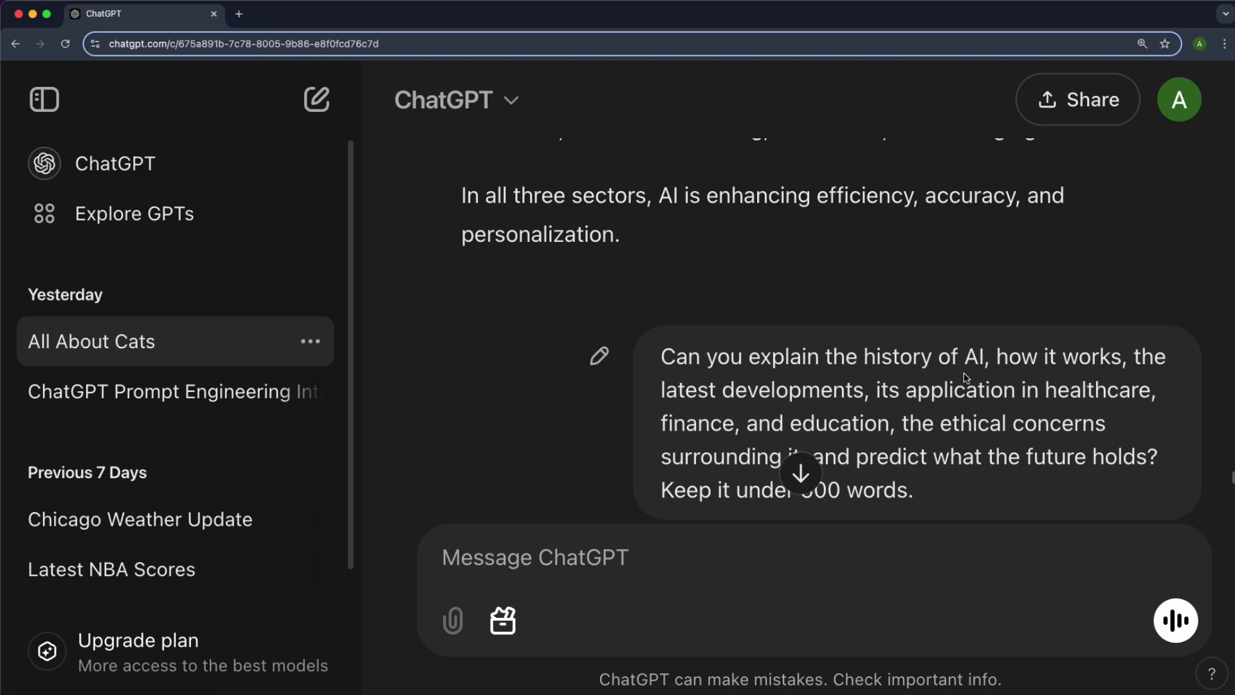
scroll(966, 378, up, 20)
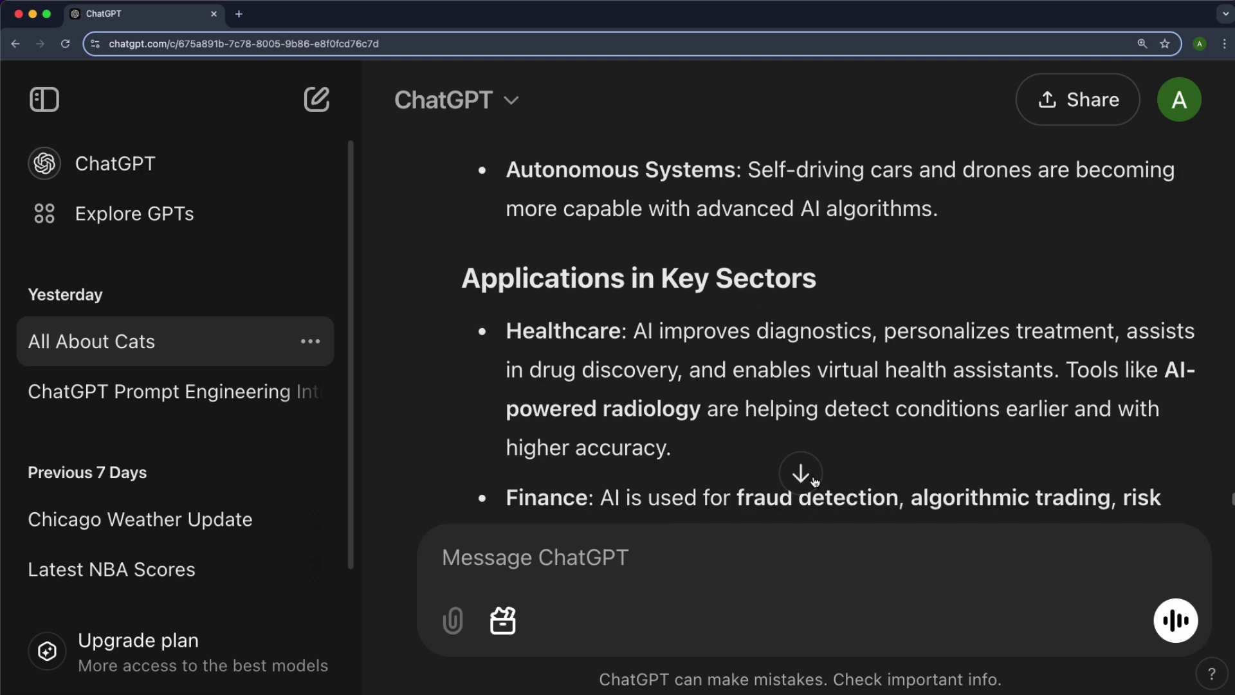
scroll(832, 418, up, 2)
scroll(832, 419, down, 5)
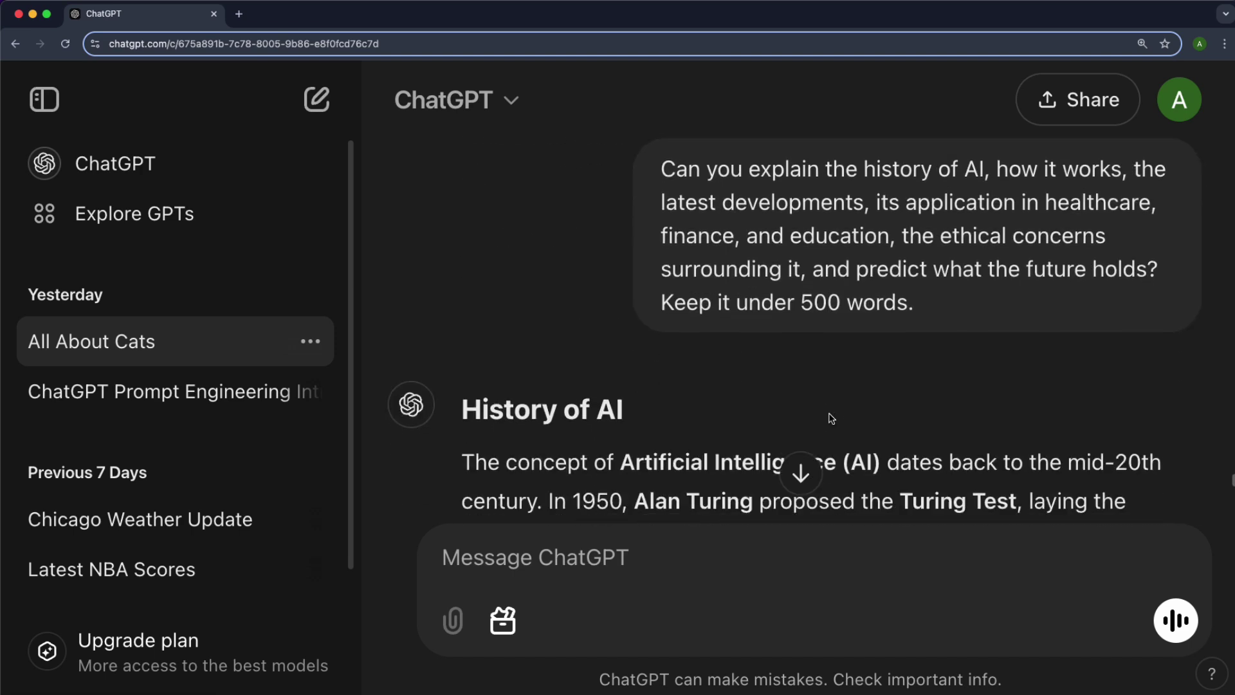
scroll(832, 419, down, 15)
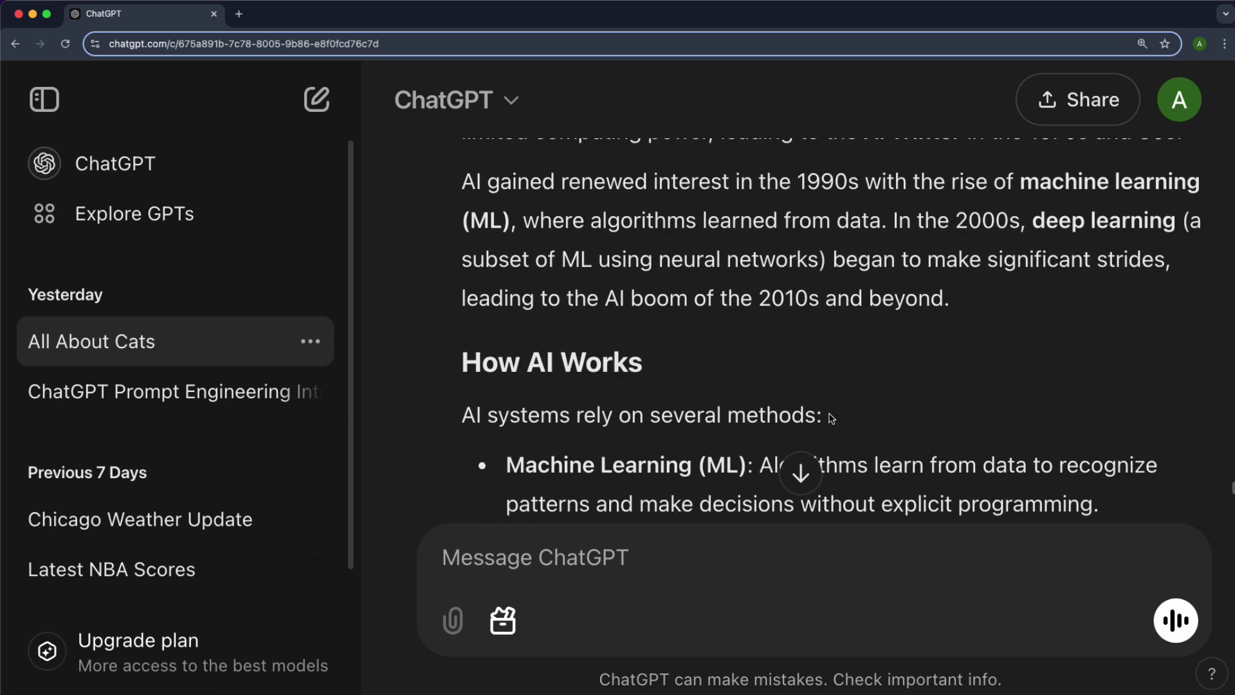
scroll(831, 418, down, 15)
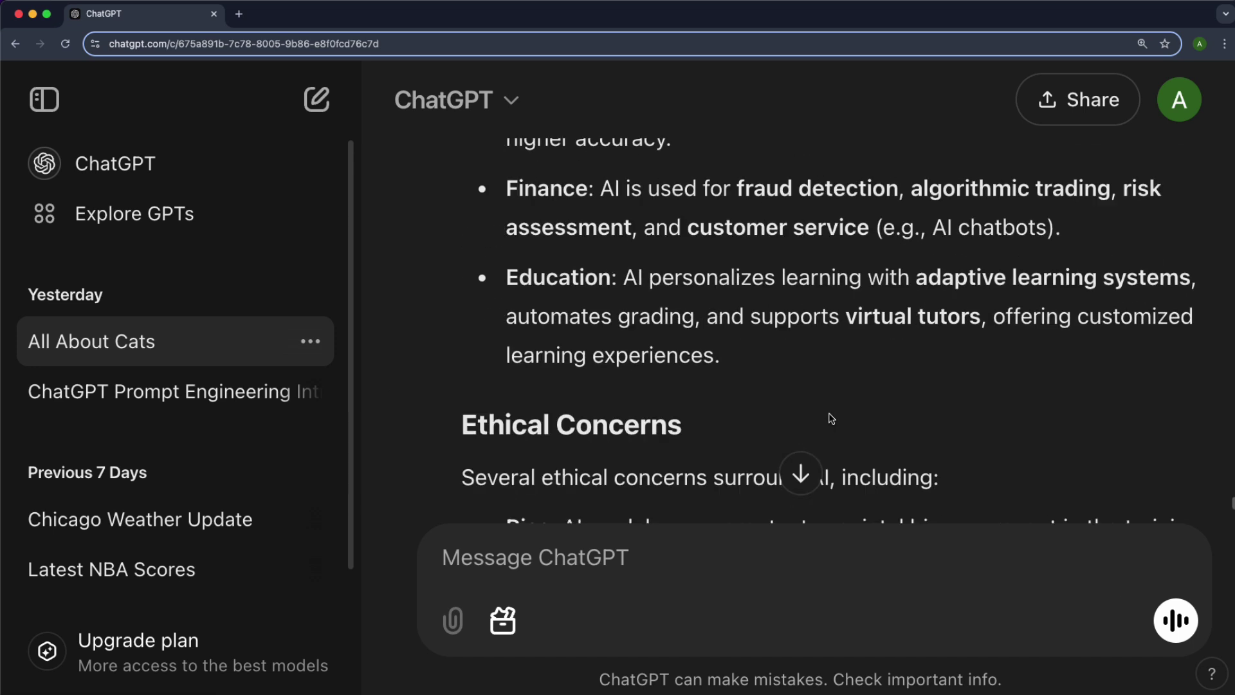
scroll(829, 415, down, 8)
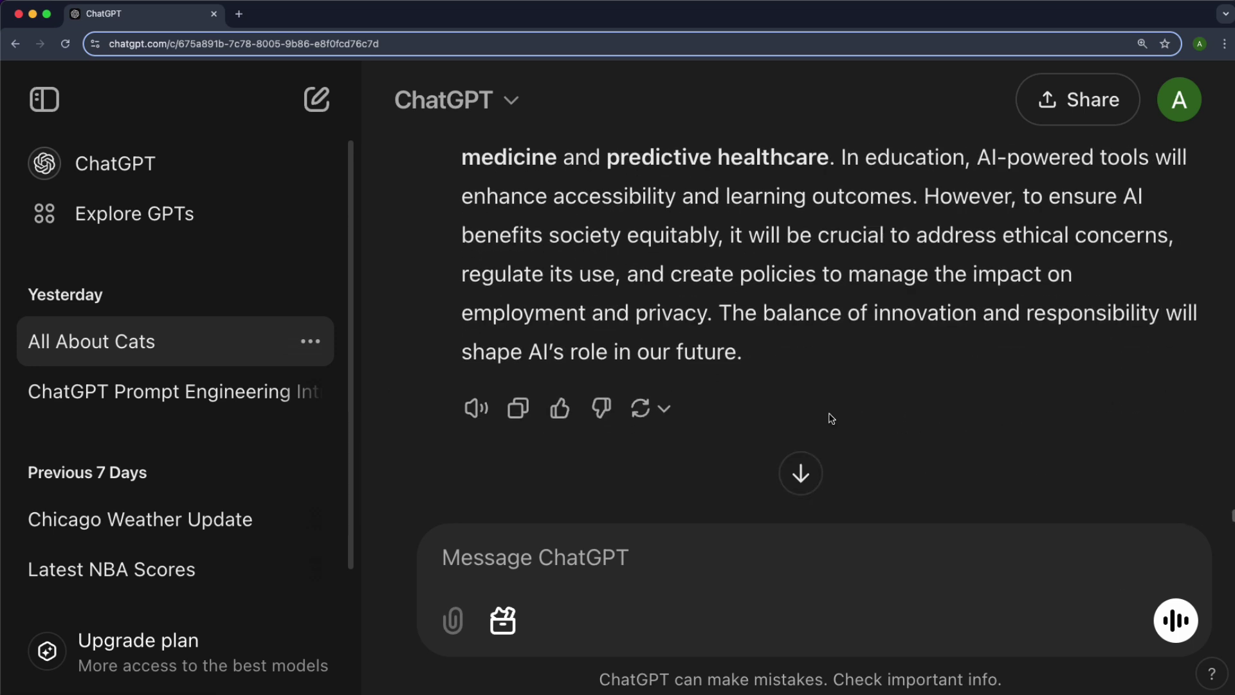
scroll(904, 413, up, 20)
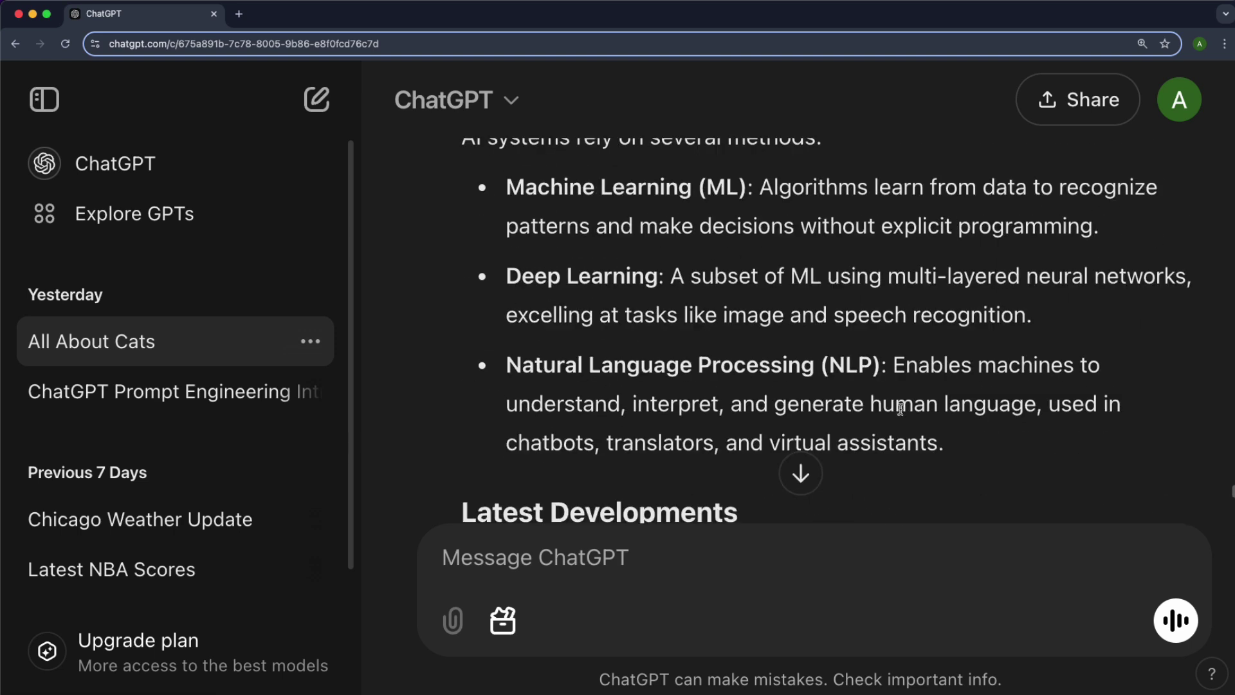
- Copy the opening words "Can you explain the history of AI" from the sent multi-part prompt
scroll(900, 409, up, 10)
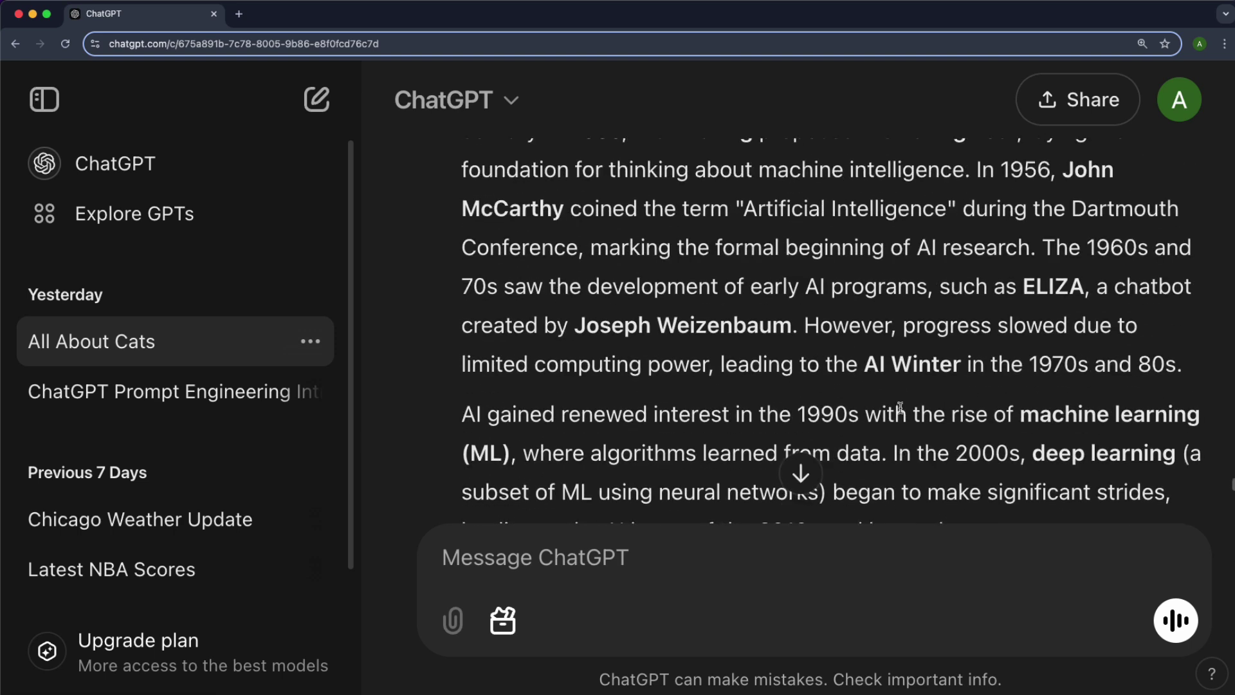
scroll(900, 407, up, 3)
scroll(903, 413, up, 3)
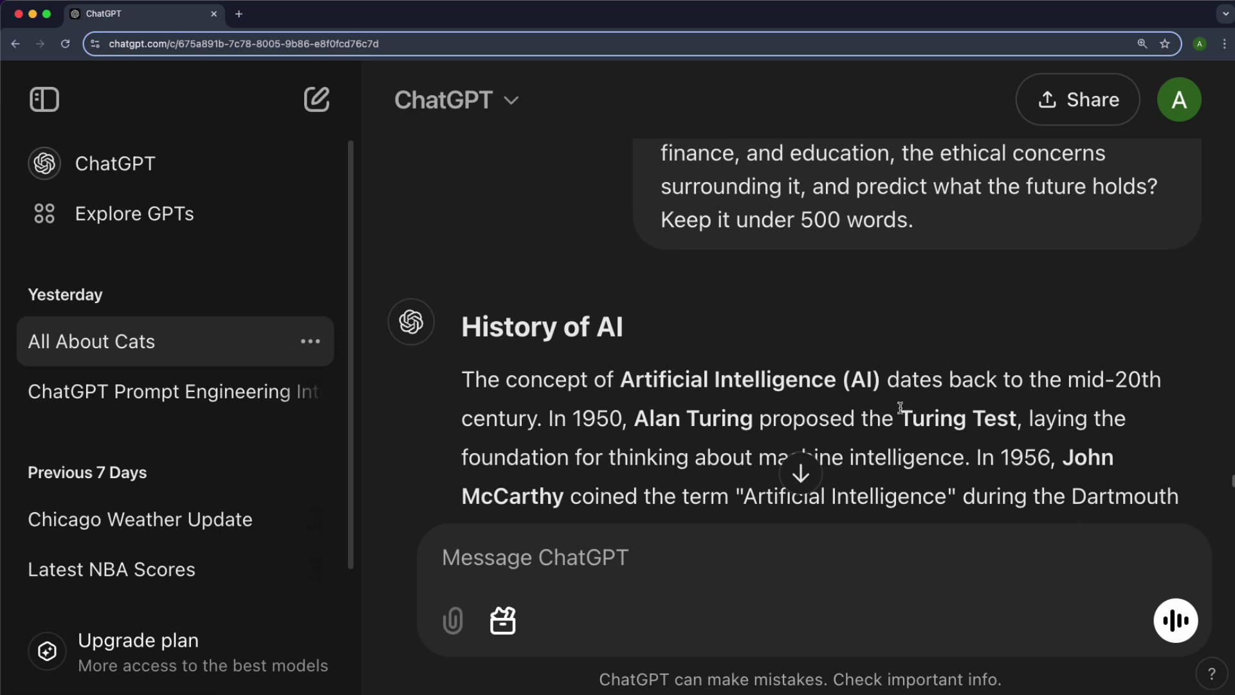
scroll(900, 408, up, 4)
drag(664, 260, 956, 260)
key(super+c)
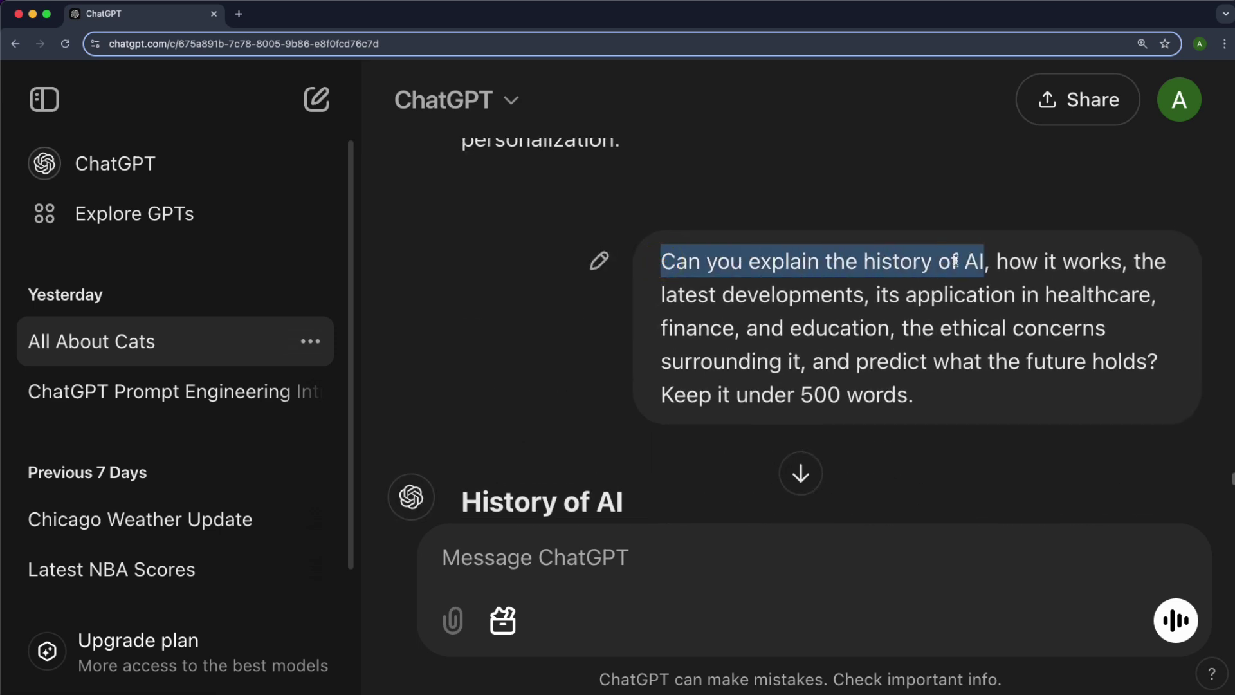
- Send the single-topic prompt "Can you explain the history of AI? Keep it under 250 words." and go to the new reply
click(792, 552)
key(super+v)
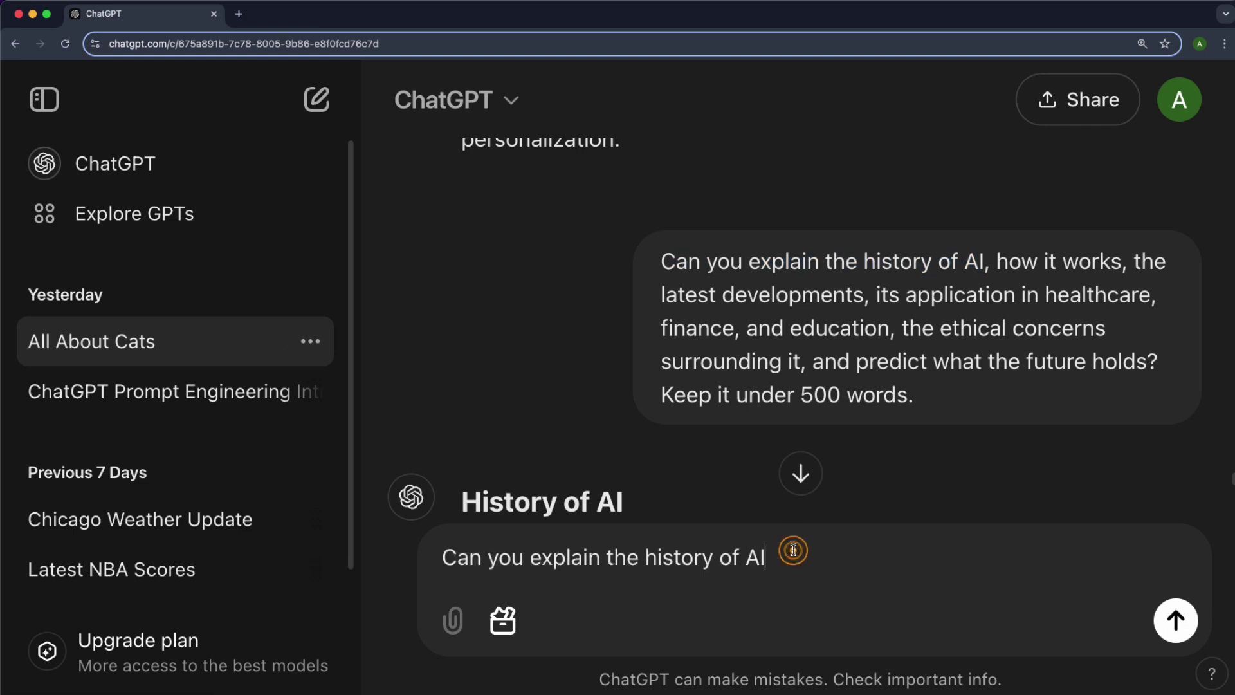
text(? Keep it under 250 words.)
key(Return)
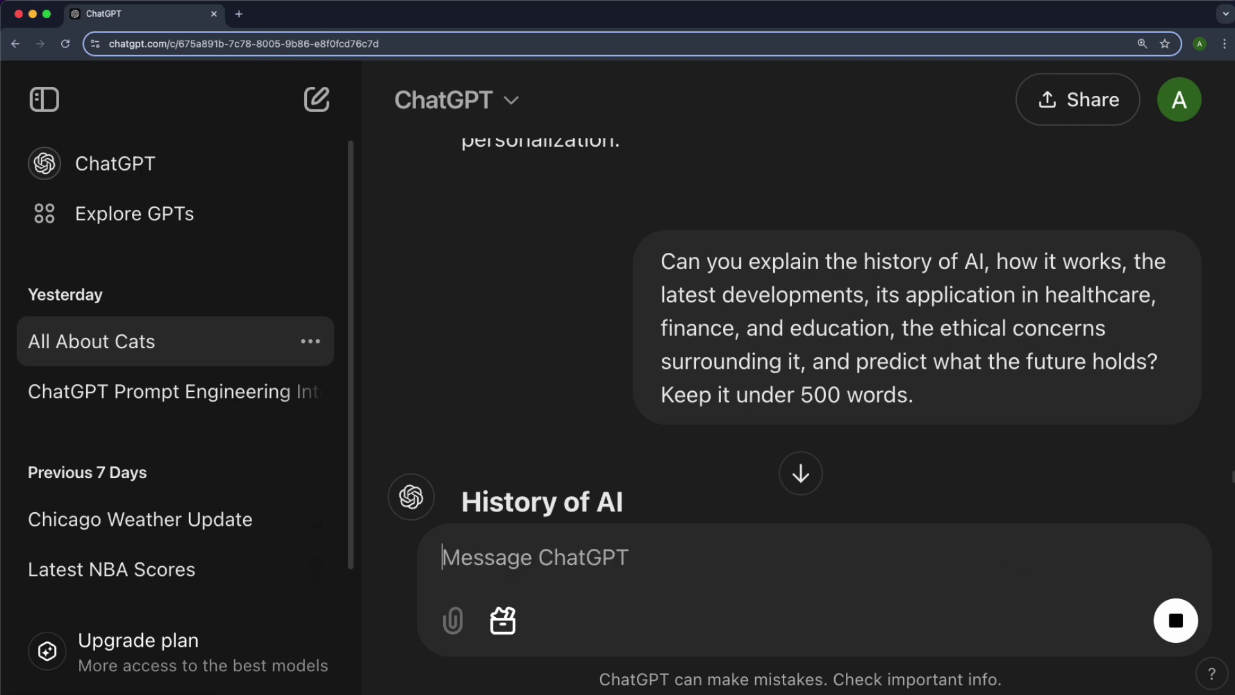
click(799, 475)
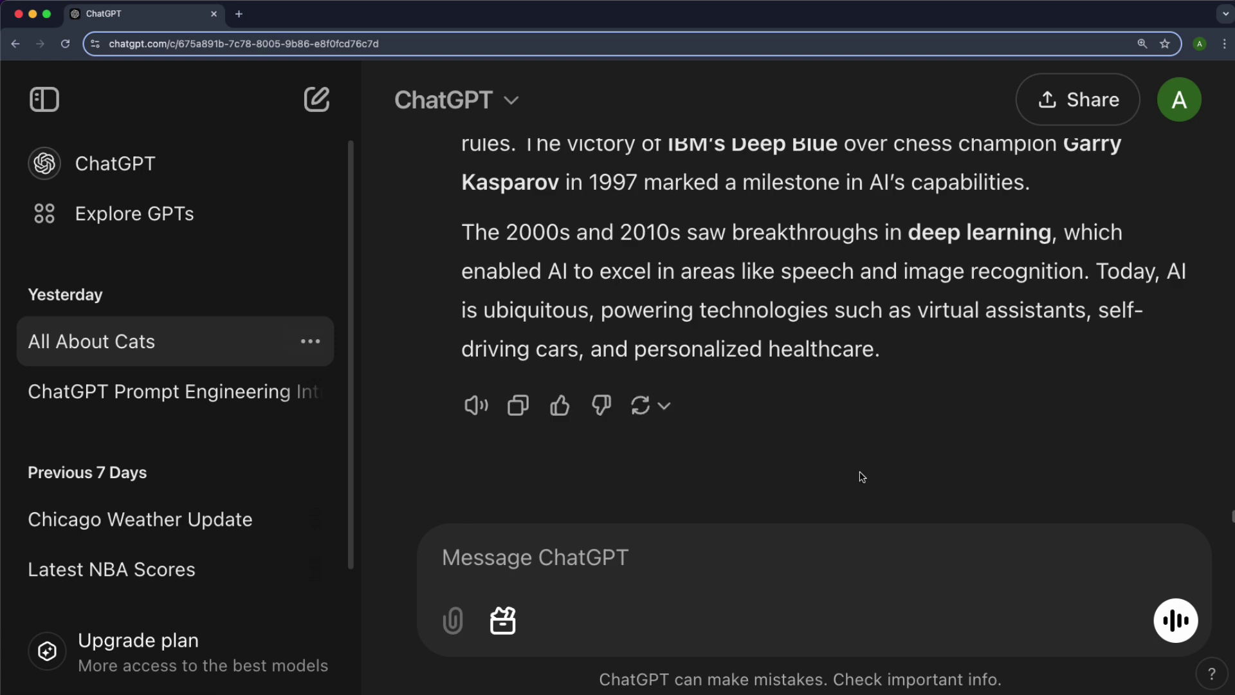
- Compare the dedicated history of AI reply with the history section in the earlier multi-part reply
scroll(862, 477, up, 15)
scroll(862, 477, down, 20)
scroll(862, 477, up, 5)
scroll(862, 477, up, 10)
scroll(862, 476, up, 10)
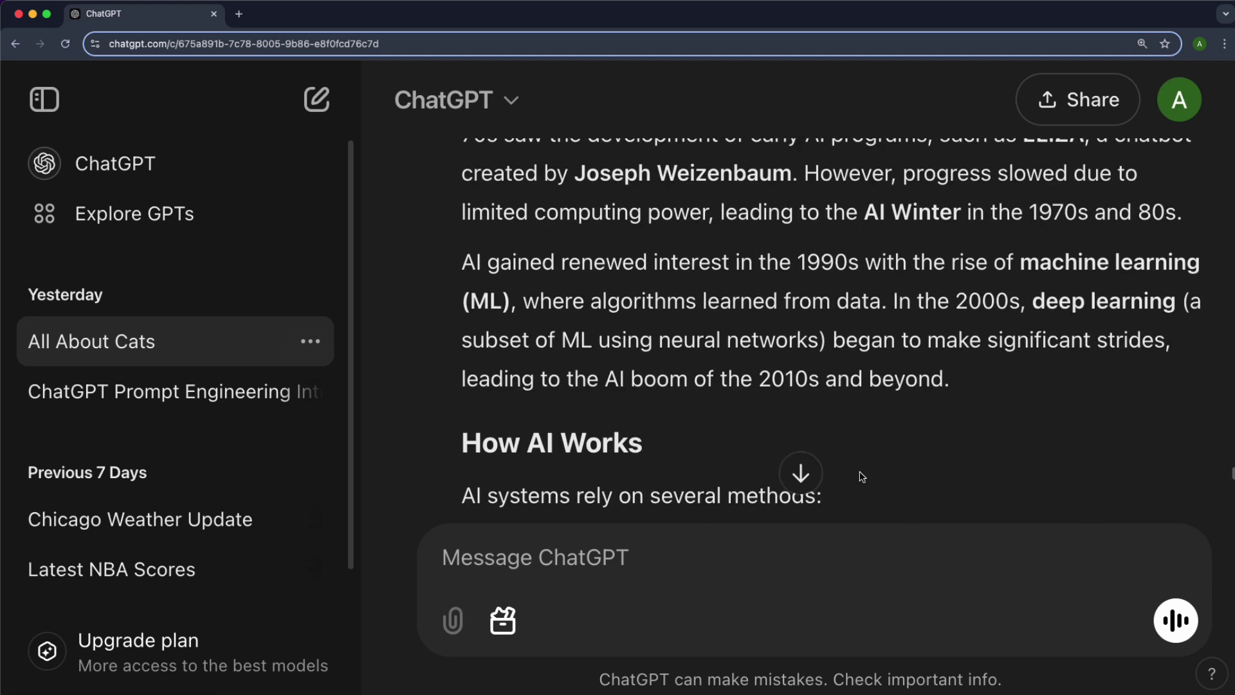
scroll(862, 476, up, 1)
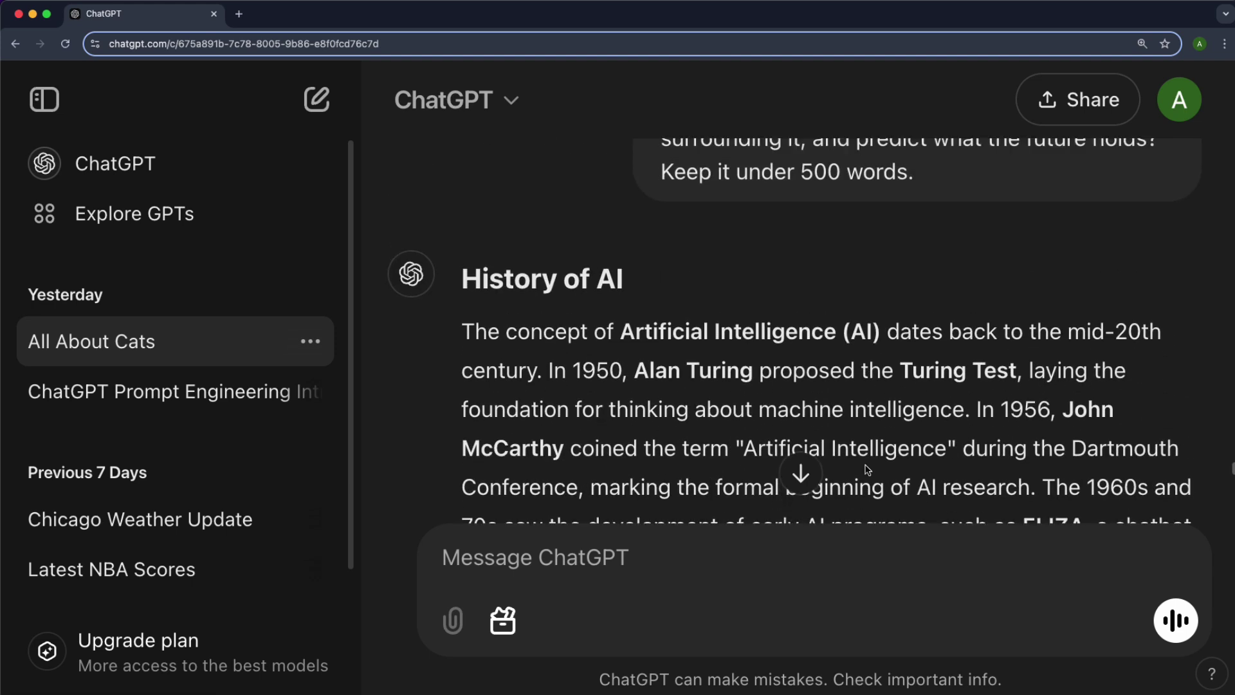
scroll(775, 393, down, 20)
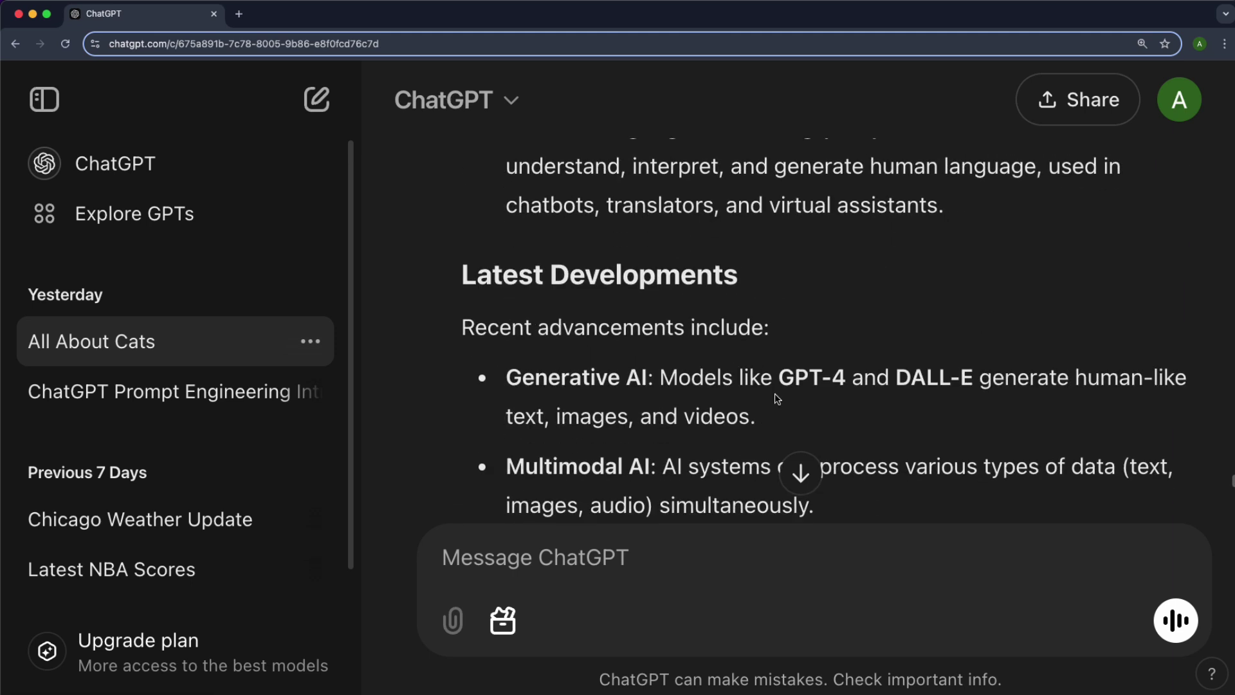
scroll(778, 397, down, 10)
scroll(778, 398, up, 5)
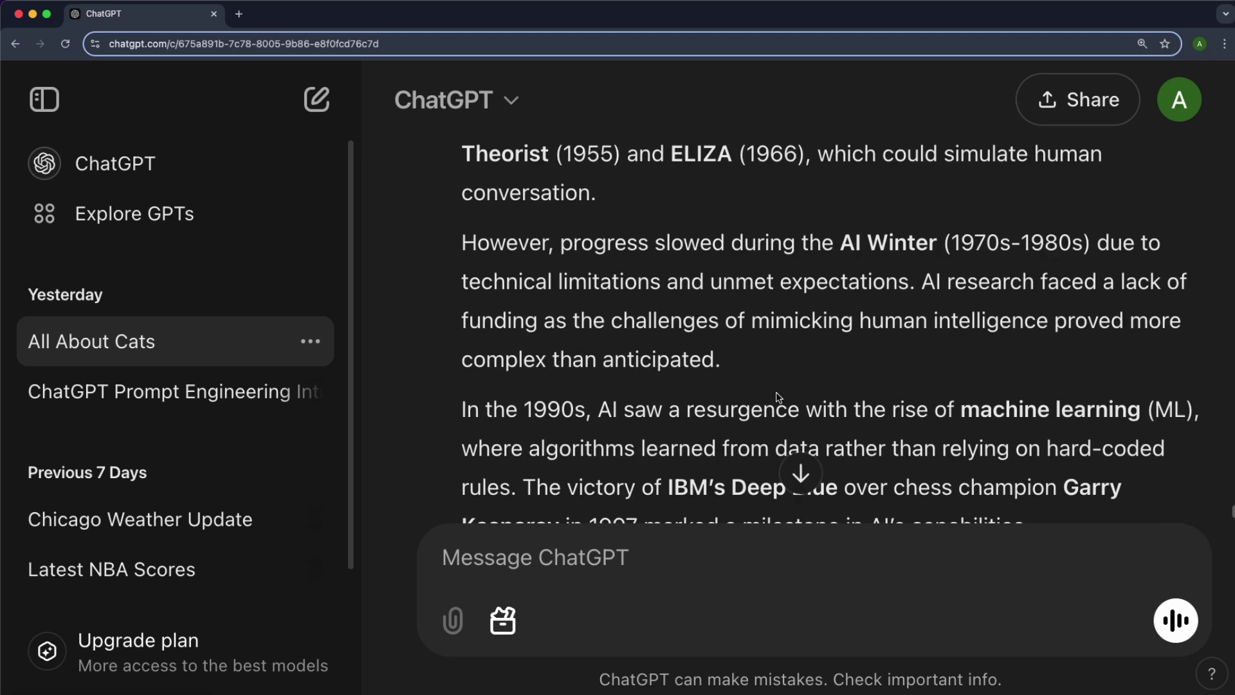
scroll(779, 398, up, 6)
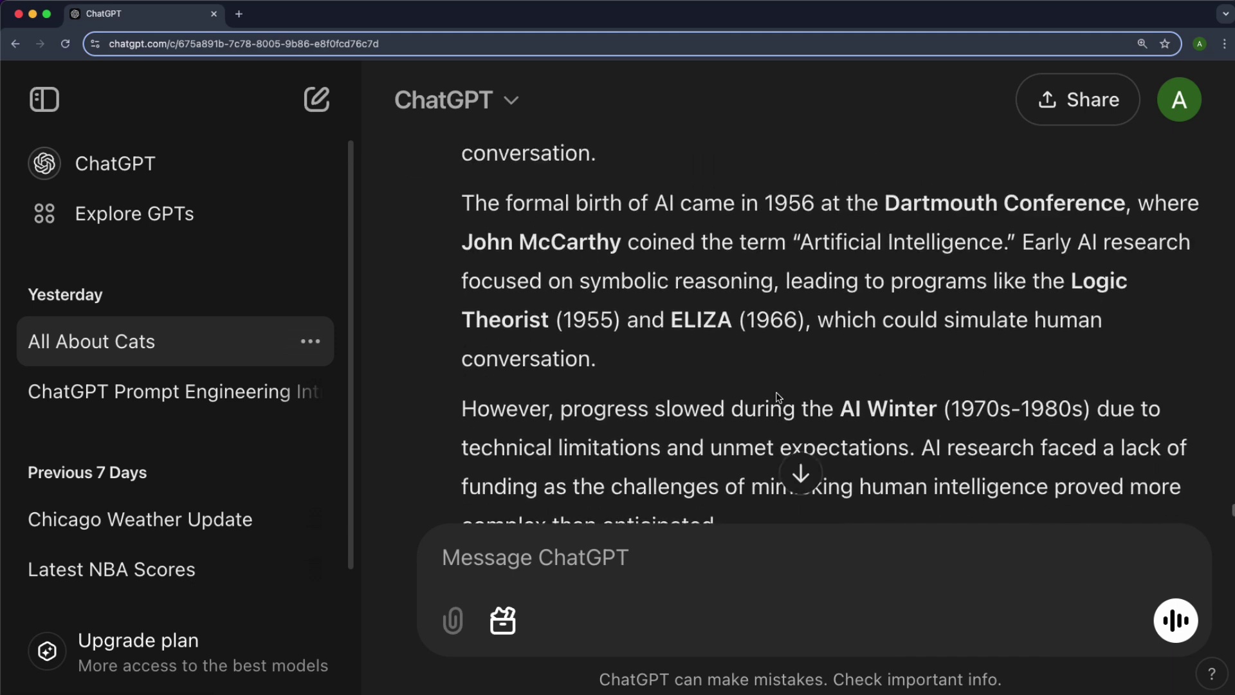
scroll(777, 395, up, 20)
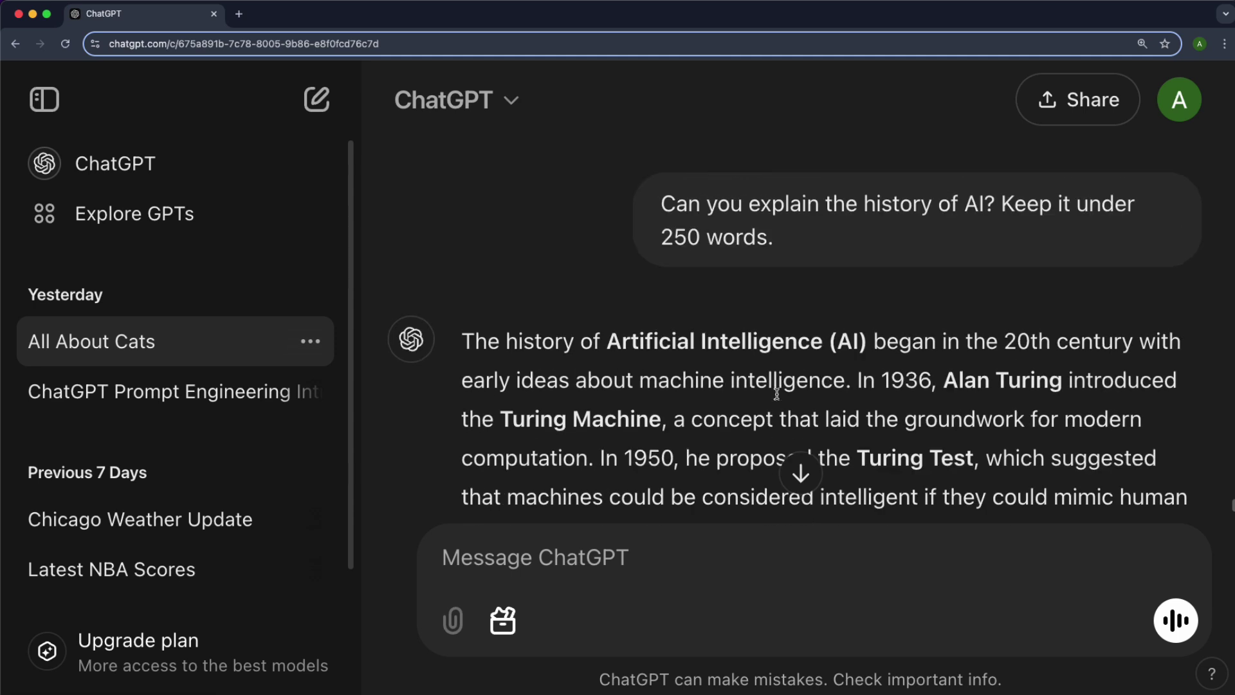
- Draft a message from the multi-part prompt's wording, trimming the healthcare, finance and education part so it reads "the latest developments in AI?"
scroll(779, 398, up, 12)
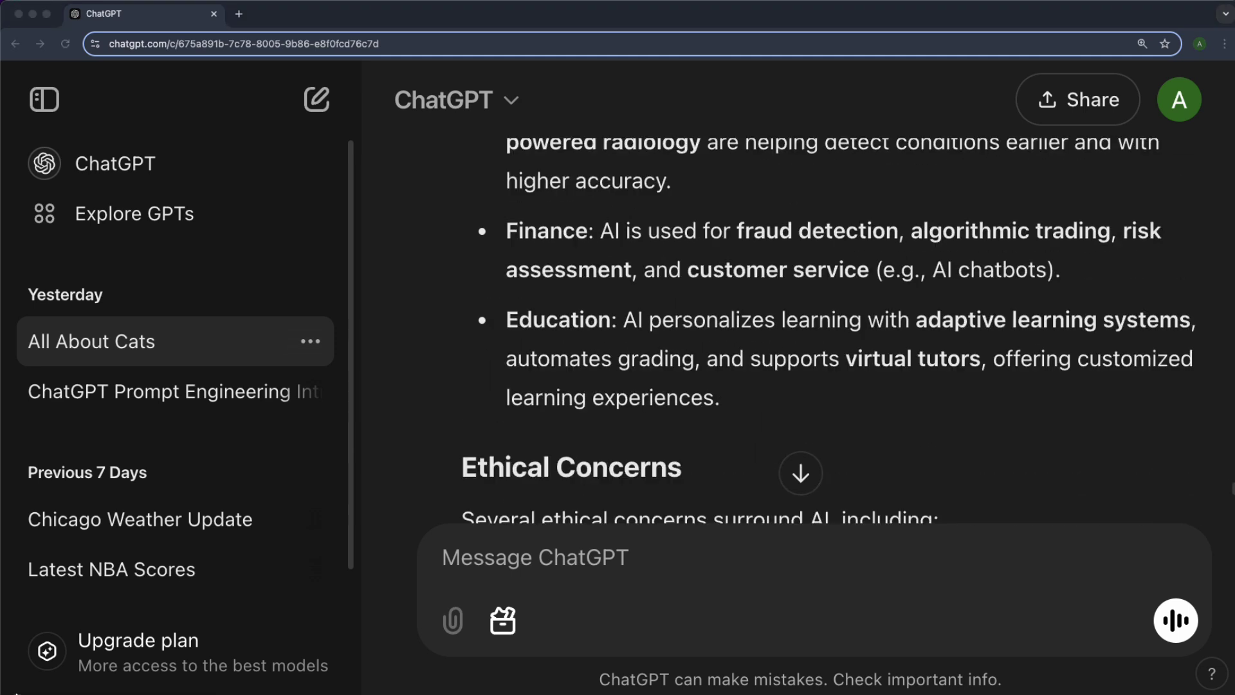
click(522, 552)
text(the latest developments, its application in healthcare, finance, and education)
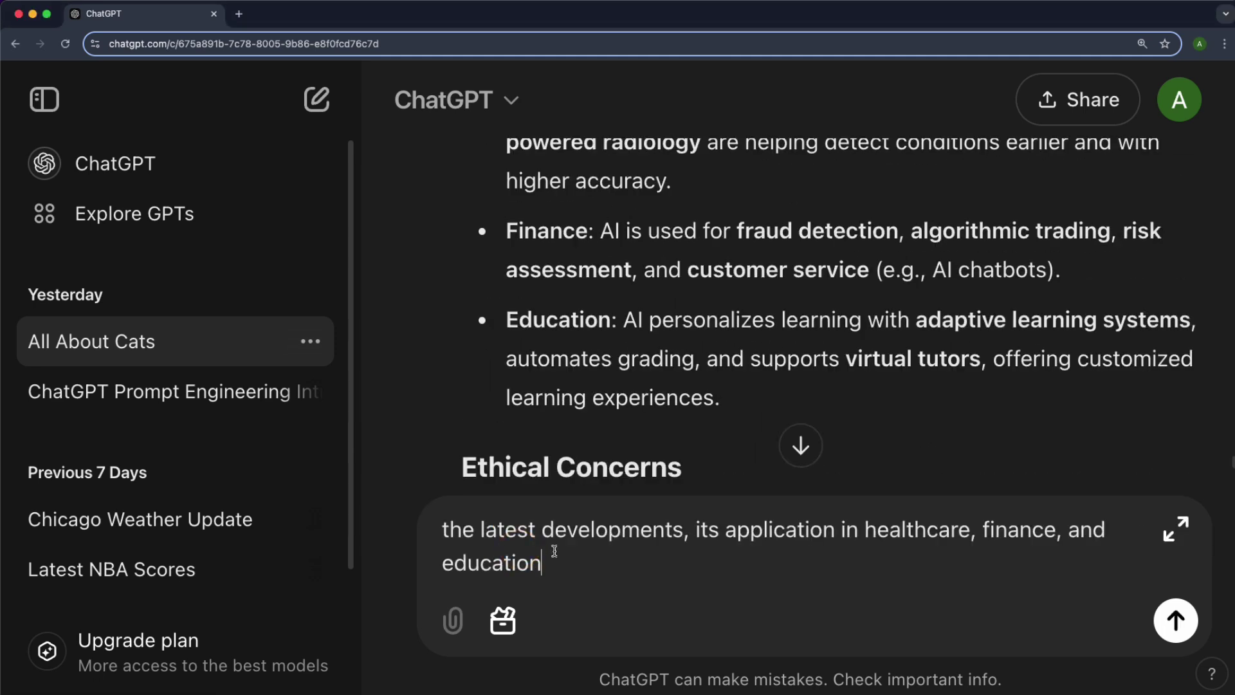
drag(683, 533, 813, 562)
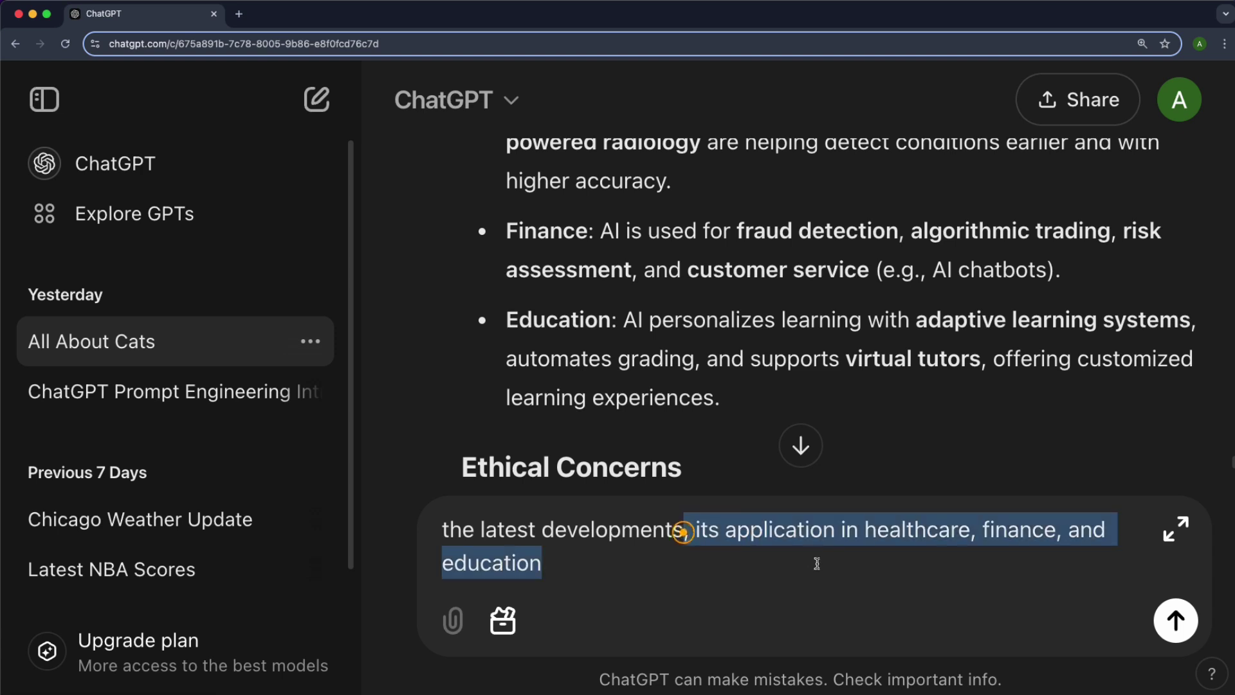
key(BackSpace)
text(in AI)
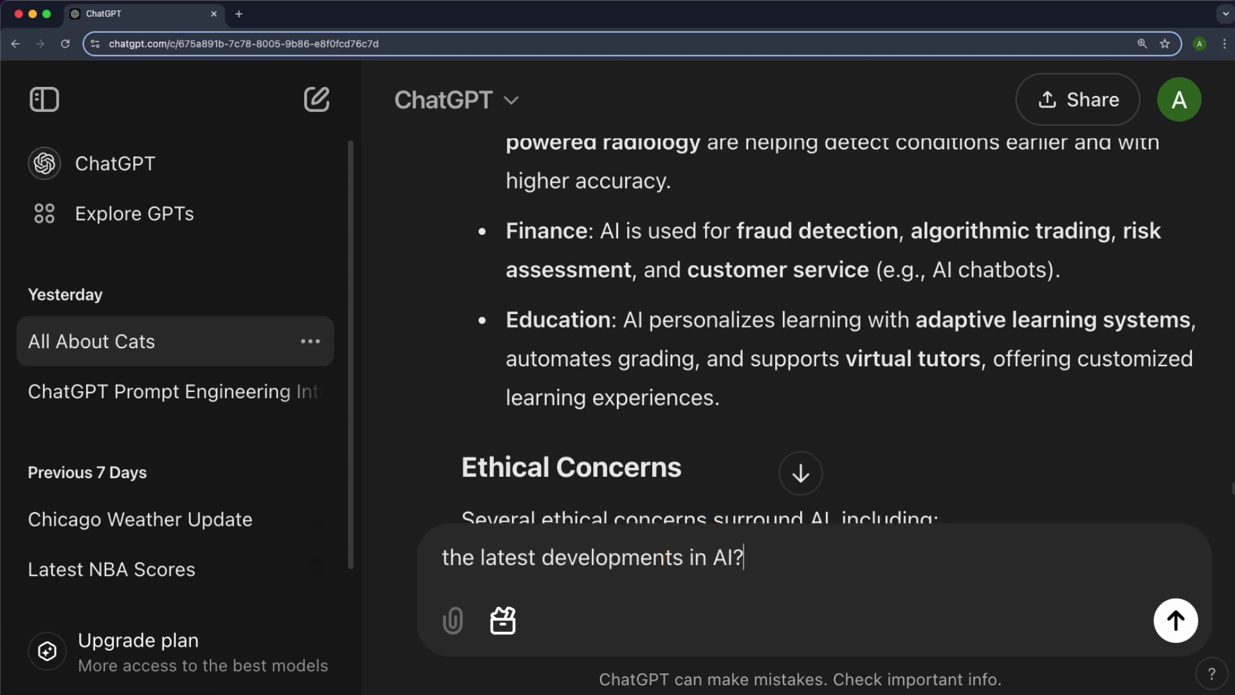
text(?)
- Complete the draft as "What are the latest developments in AI? Keep it under 250 words.", send it and go to the reply
click(444, 558)
text(Whata)
key(BackSpace)
text(are)
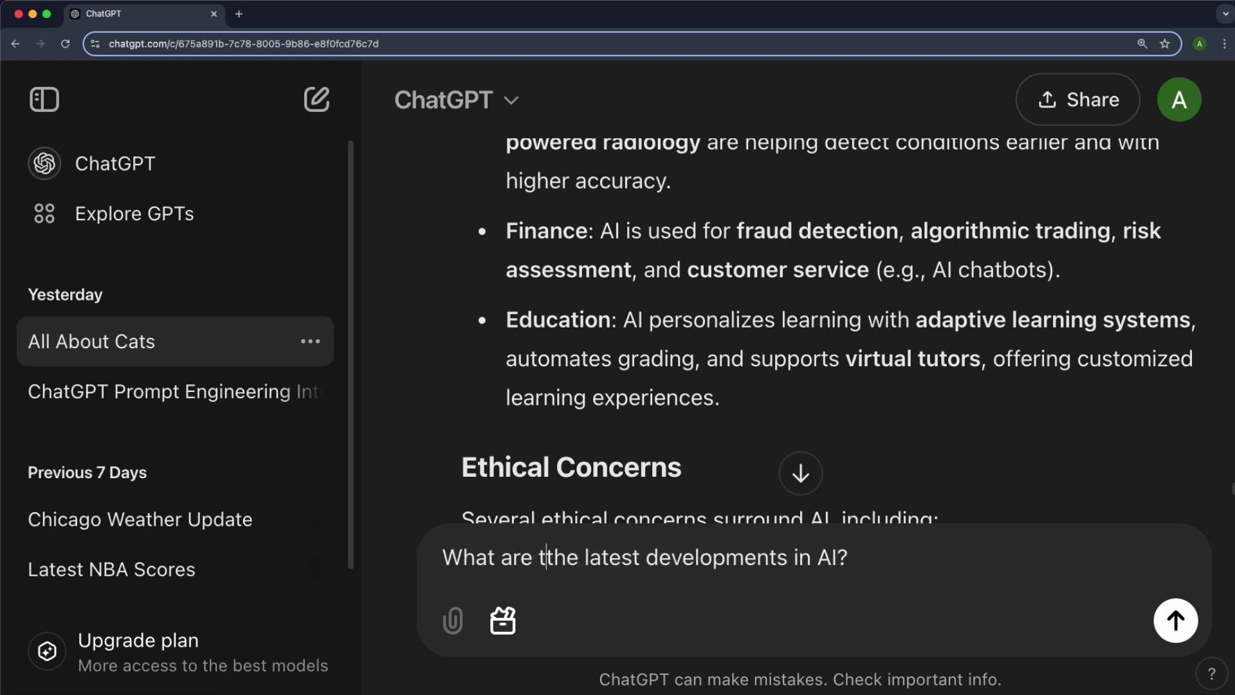
click(878, 557)
text(Keep it under 250 words.)
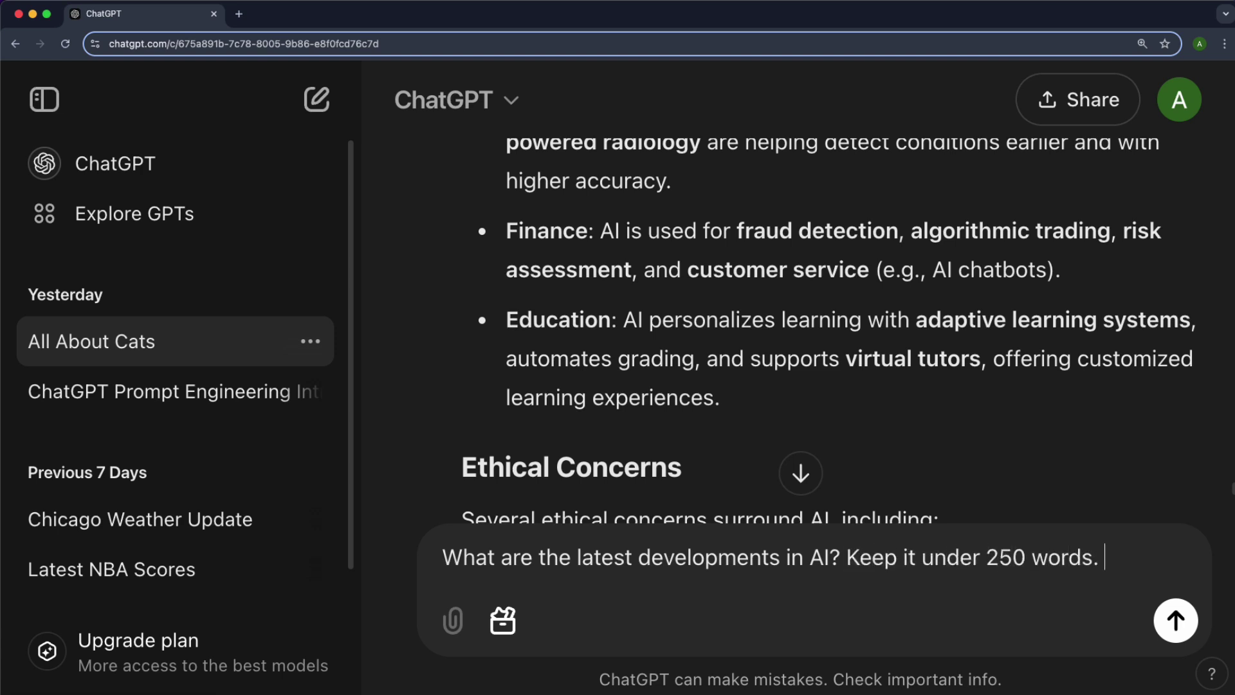
key(Return)
click(800, 474)
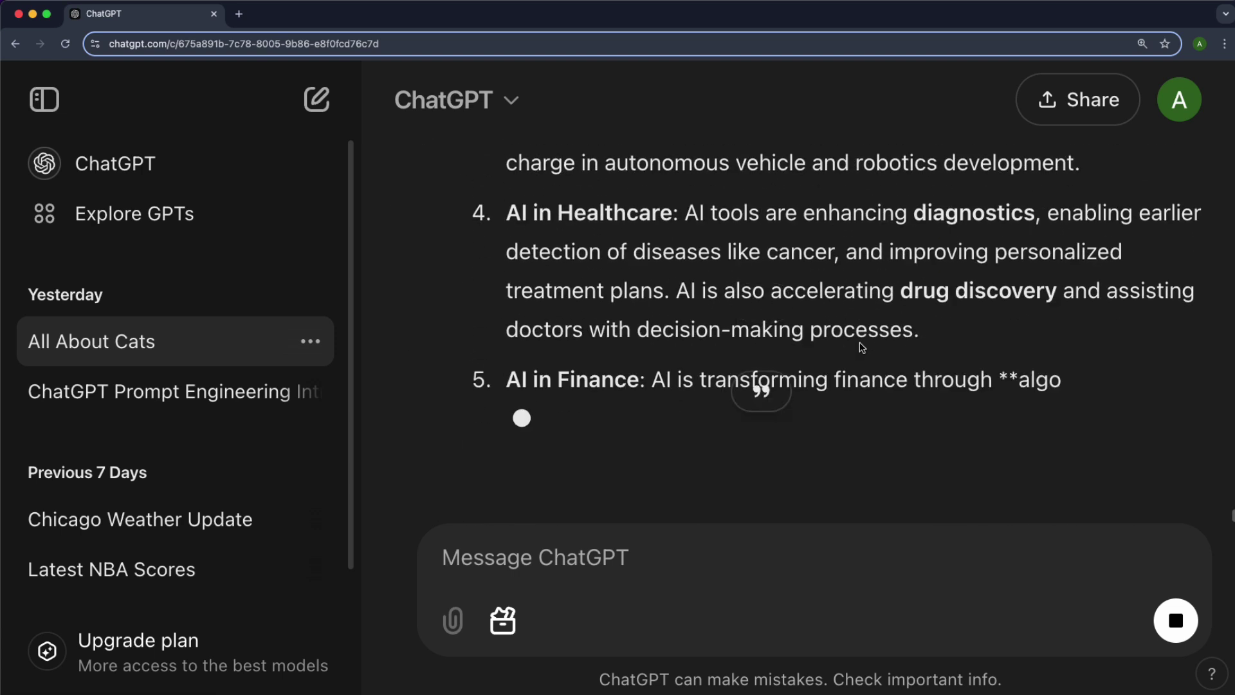
- Review the reply on the latest AI developments, from its prompt and numbered items to the closing paragraph
scroll(862, 349, up, 3)
scroll(862, 350, up, 5)
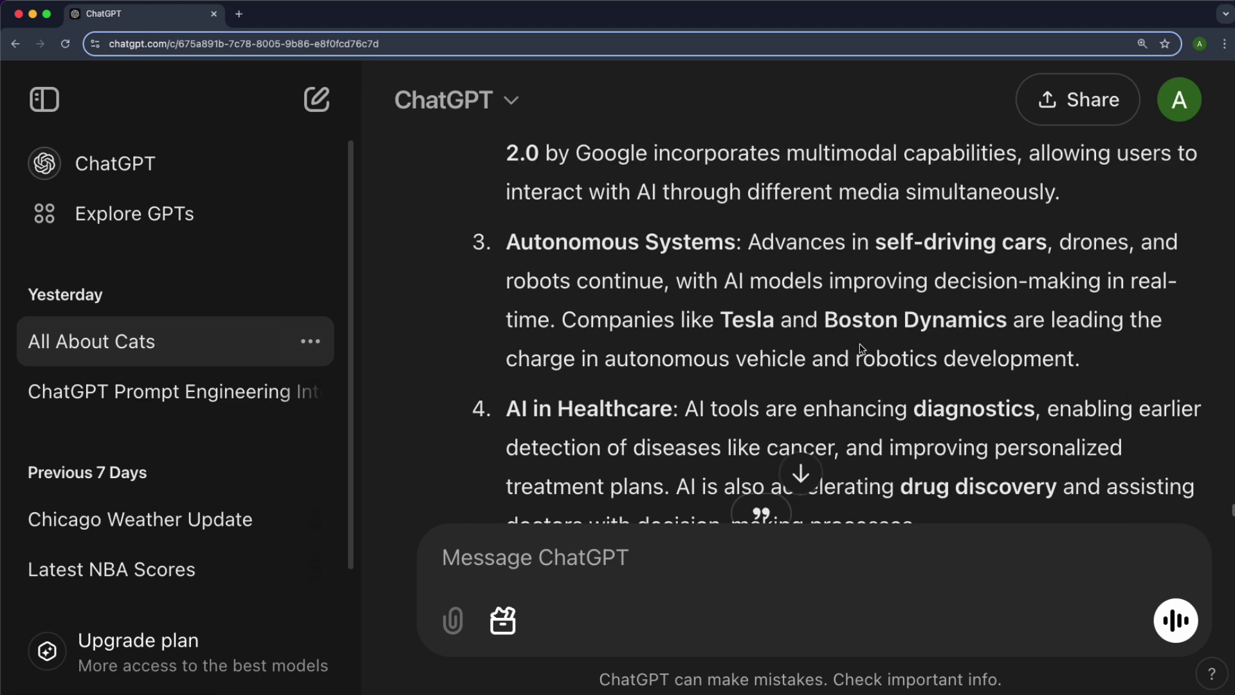
scroll(862, 348, up, 3)
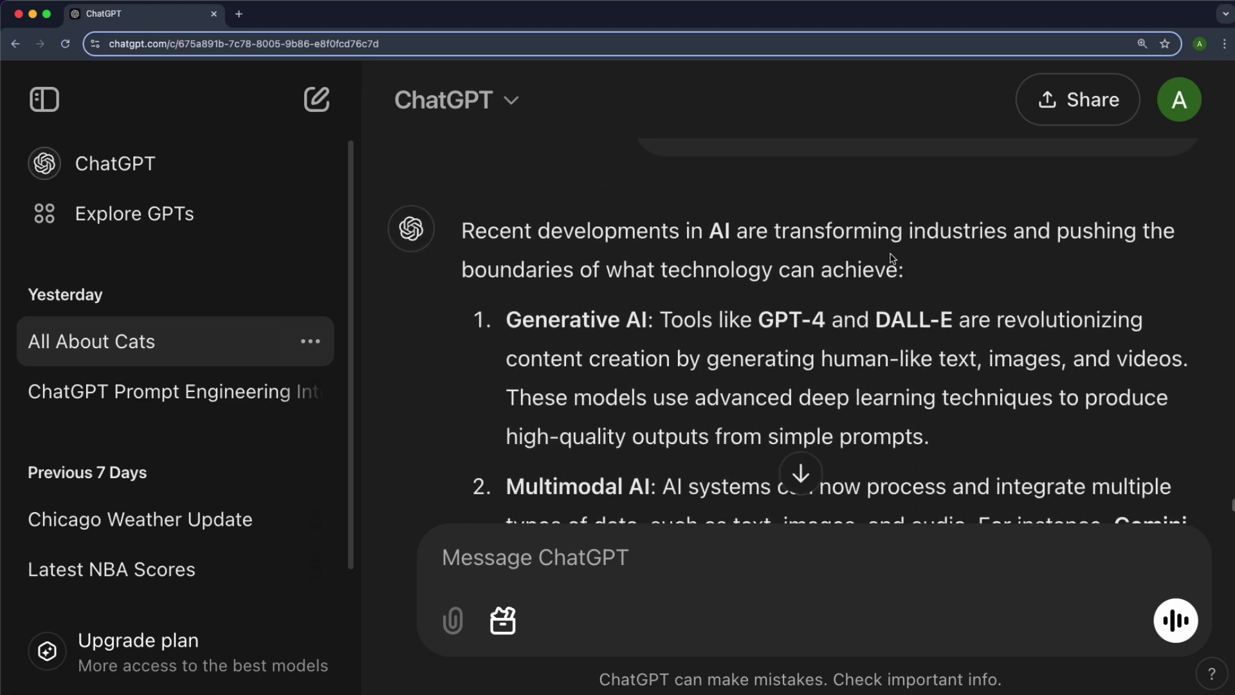
scroll(844, 379, up, 1)
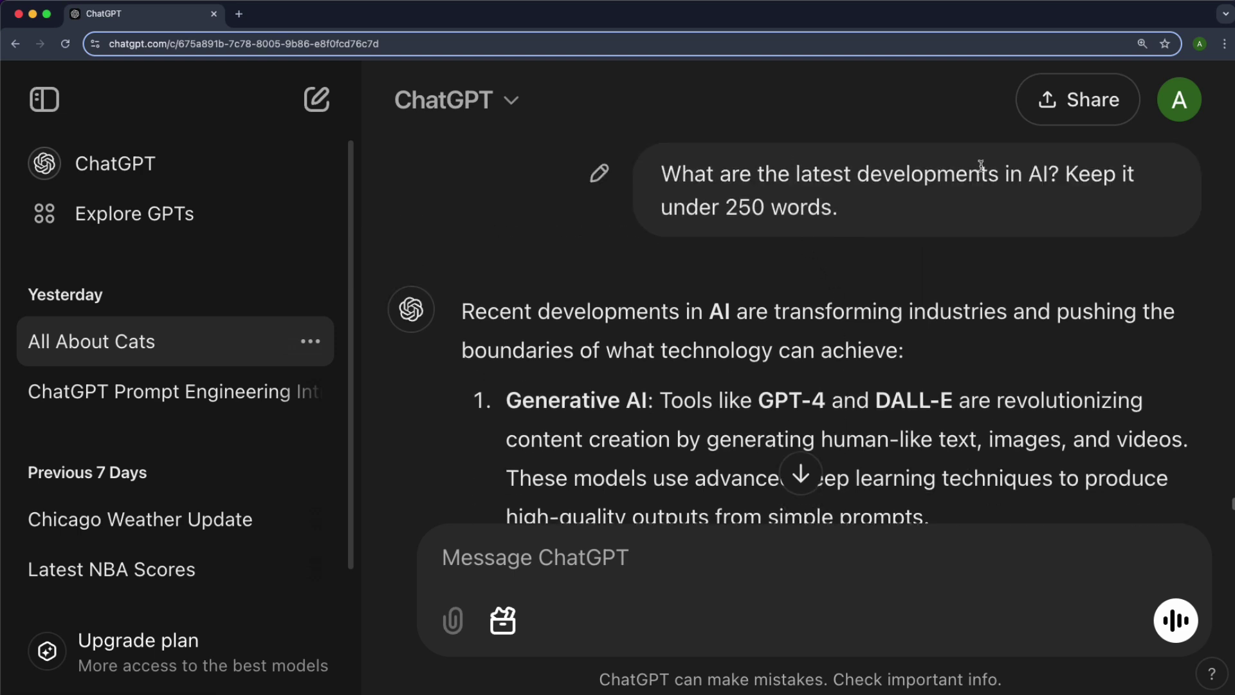
scroll(893, 422, down, 15)
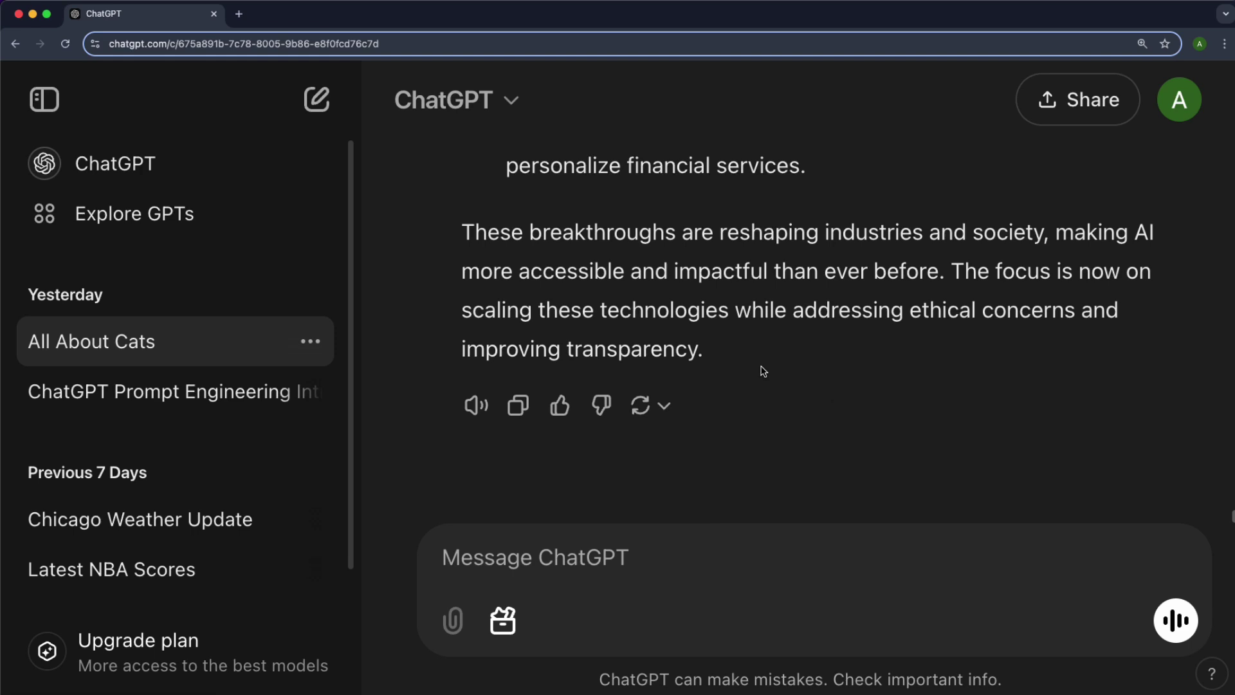
scroll(763, 371, up, 10)
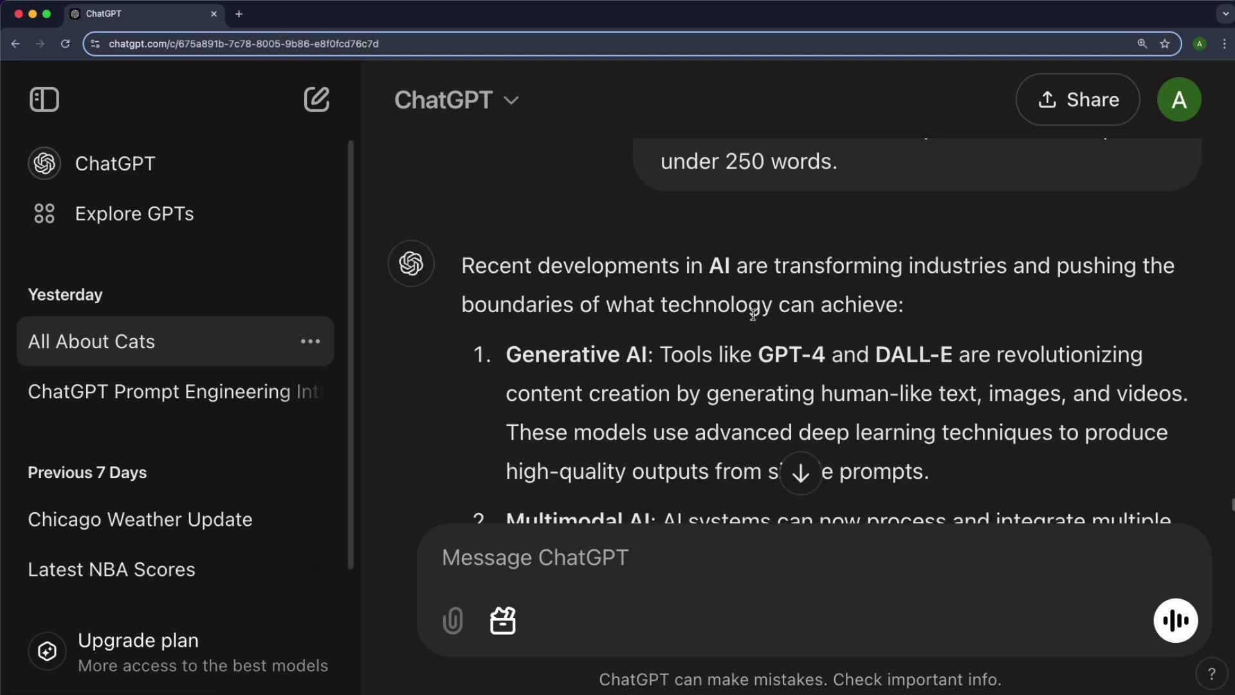